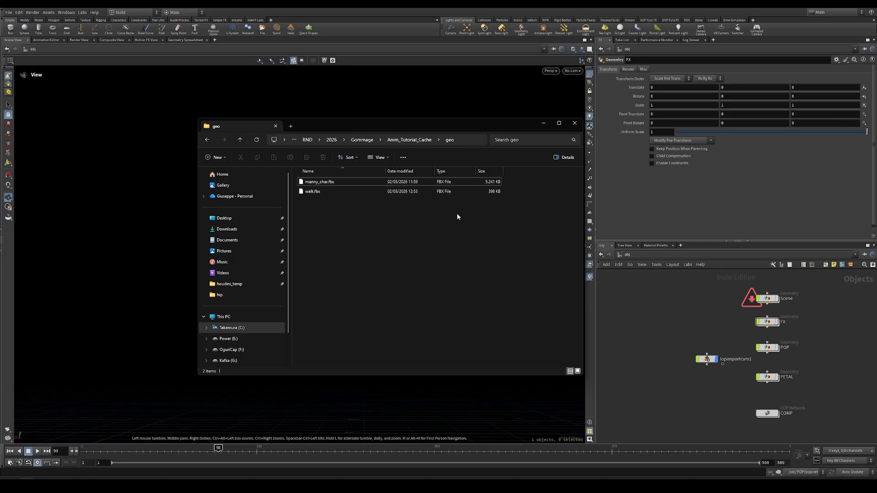
Step: Duplicate the Scene geometry object, place the copy beside the other objects and enter its network
left_click(543, 123)
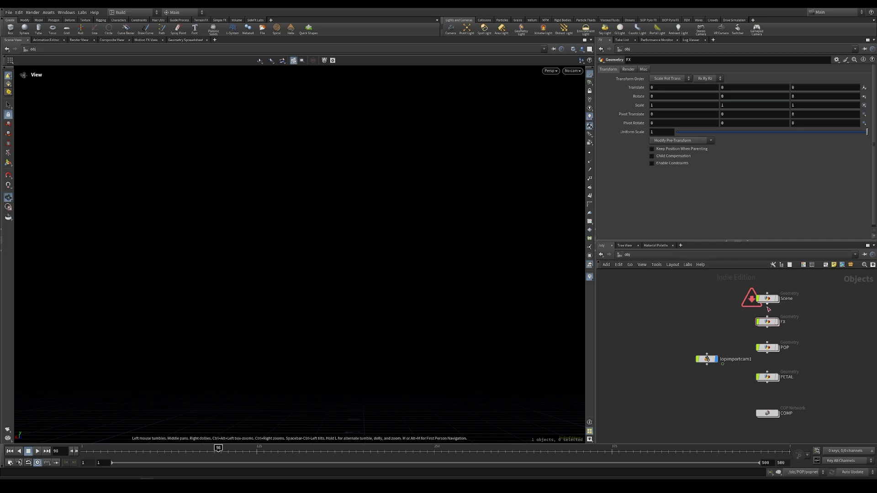
left_click(732, 293)
middle_click_drag(731, 293, 752, 296)
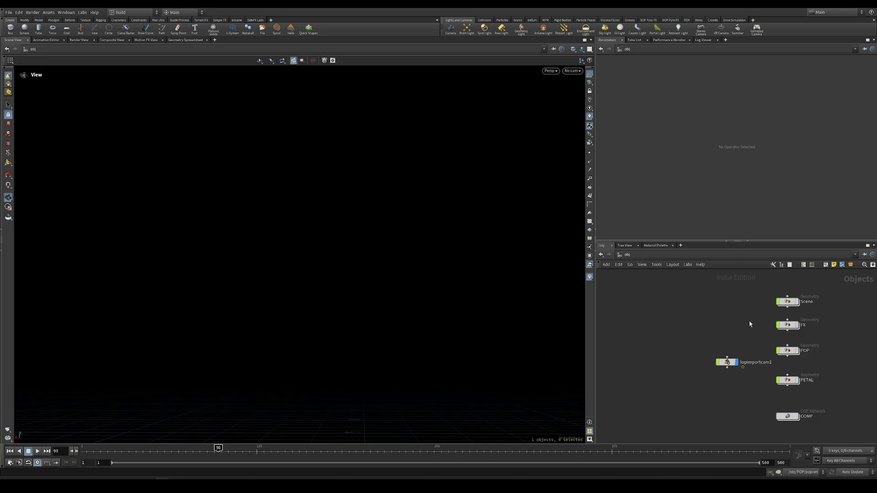
left_click_drag(787, 296, 667, 305)
left_click(682, 305)
double_click(672, 303)
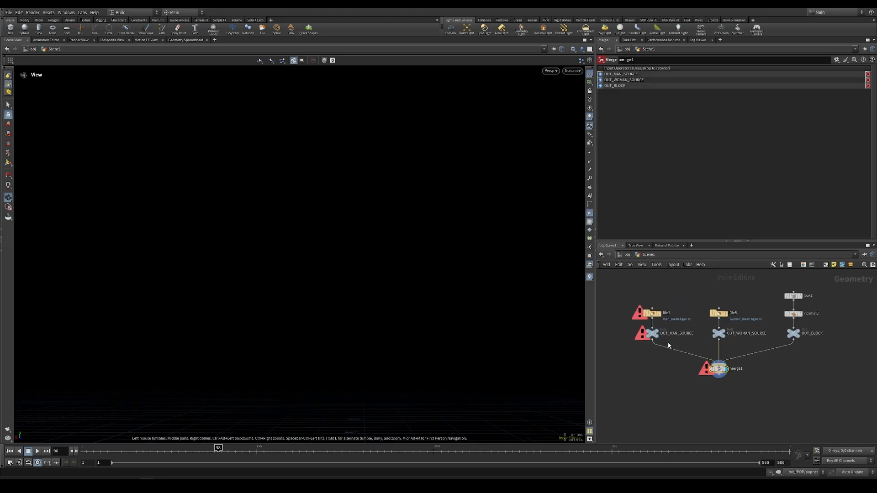
Step: Set the project directory to C:/Works/RND/2026/Gommage so the file nodes in the copied scene can load their meshes
left_click(653, 314)
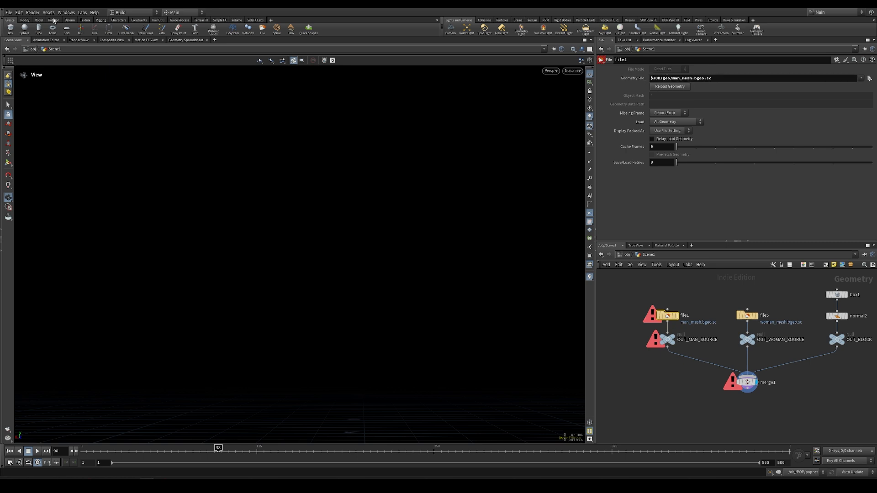
left_click(14, 12)
left_click(24, 85)
left_click_drag(79, 20, 220, 52)
left_click(150, 107)
double_click(229, 122)
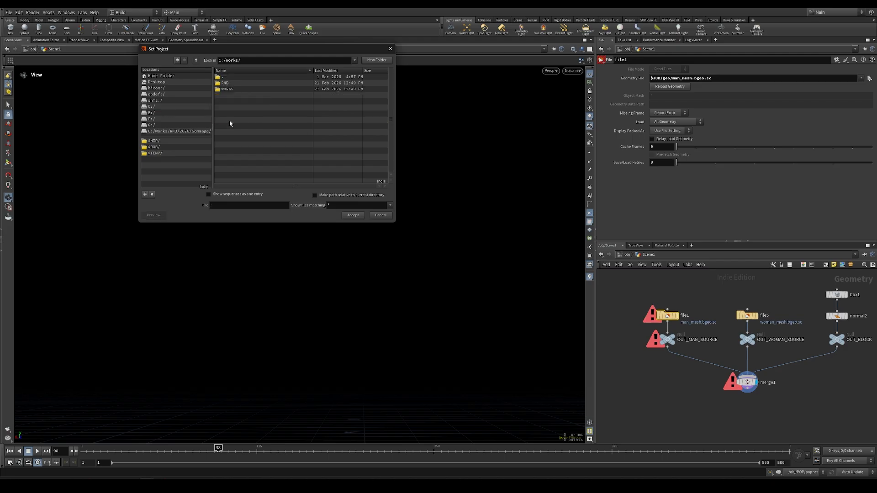
left_click(233, 83)
double_click(233, 82)
double_click(229, 83)
left_click(229, 101)
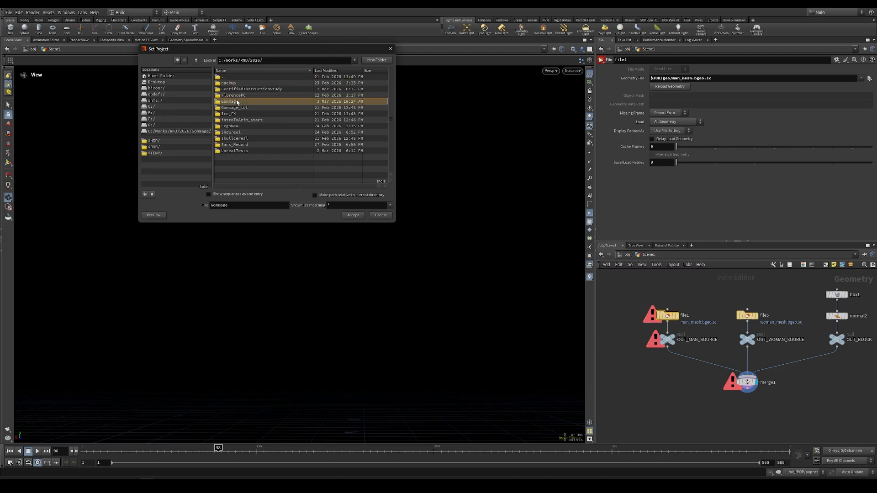
left_click(352, 216)
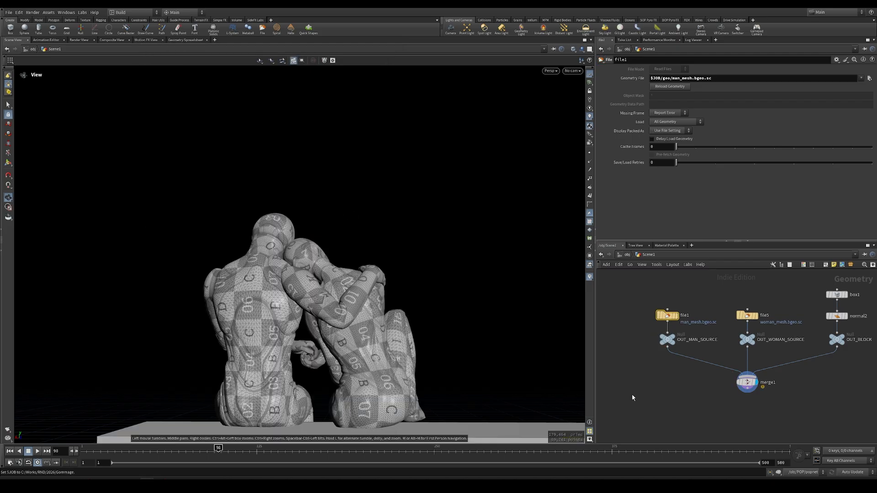
left_click_drag(420, 335, 386, 311)
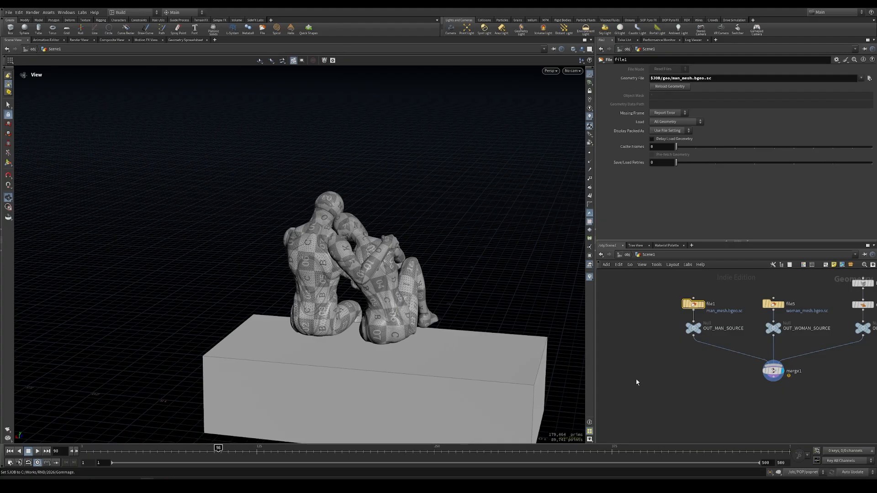
Step: Add an FBX Character Import node beside the file nodes and load manny_char.fbx as its FBX file
middle_click_drag(611, 349, 692, 353)
scroll(692, 338, "down", 2)
key("Tab")
type("fbx")
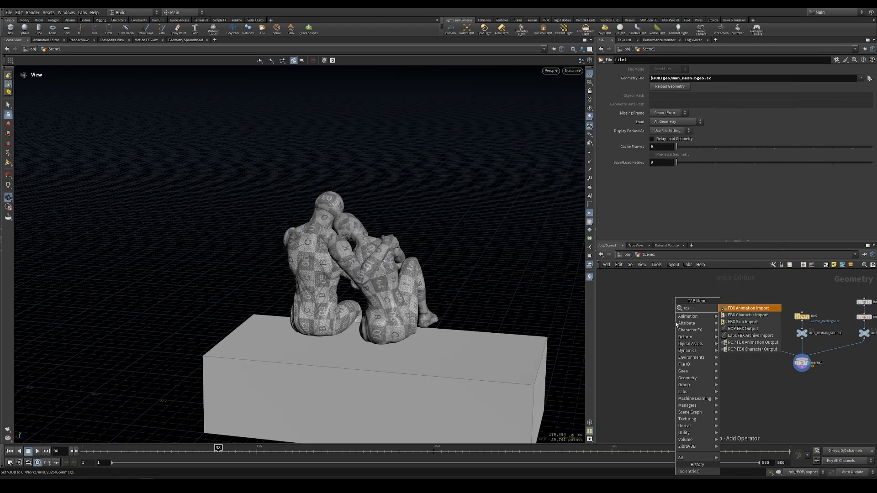
left_click(761, 316)
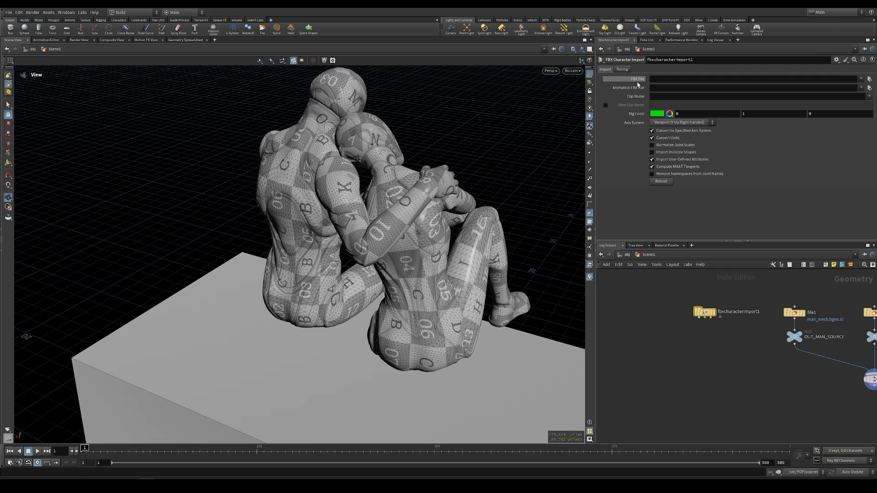
left_click(870, 79)
left_click(238, 83)
left_click(353, 215)
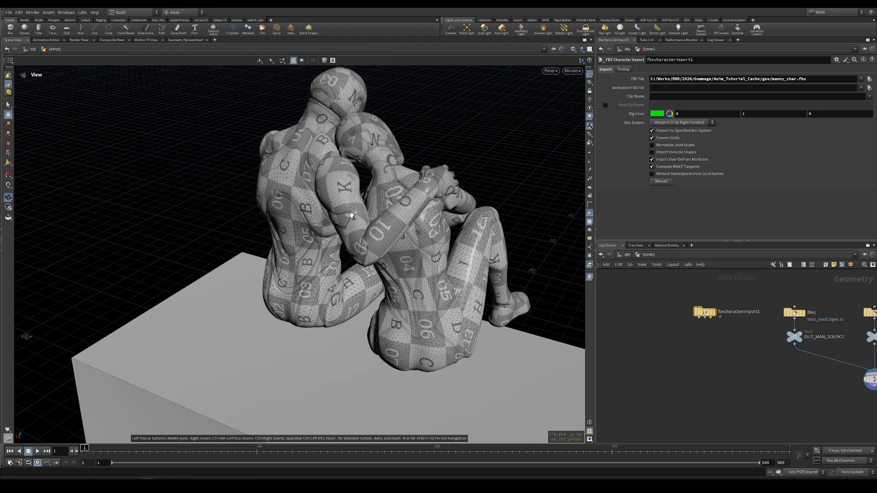
Step: Display and frame the imported character, and load walk.fbx as its animation FBX file
left_click(712, 313)
key("f")
left_click_drag(114, 208, 256, 221)
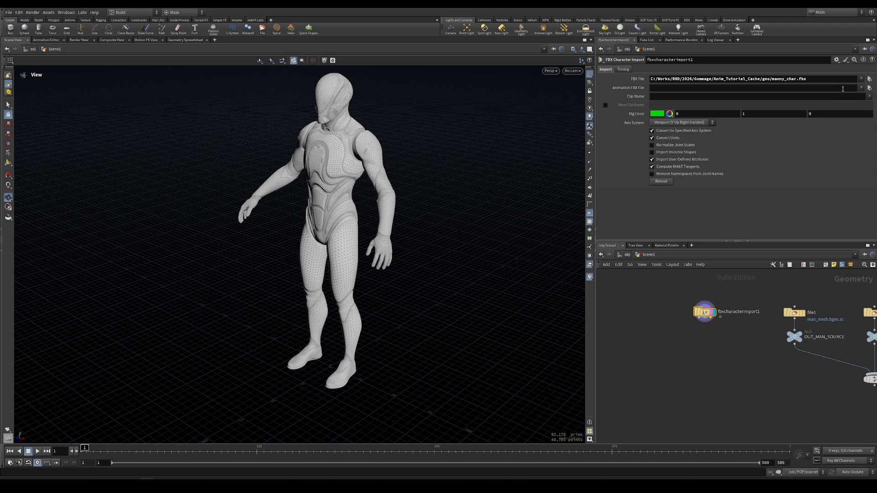
left_click(870, 88)
left_click(231, 88)
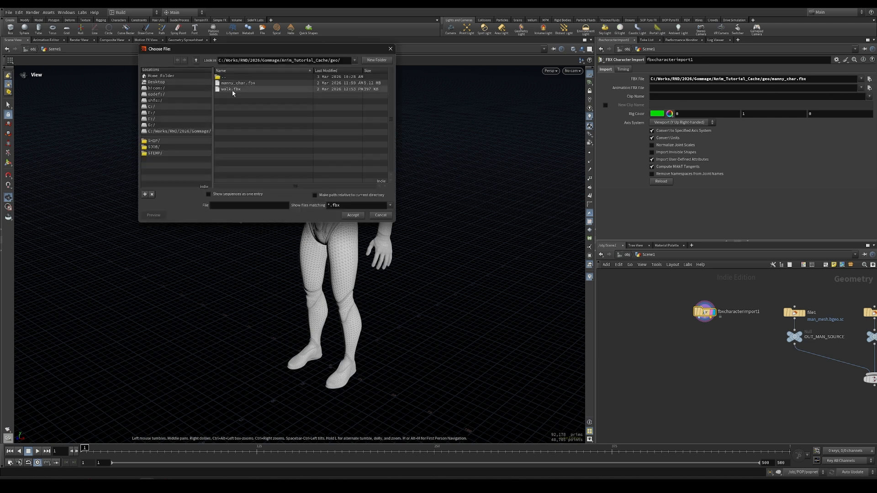
left_click(352, 216)
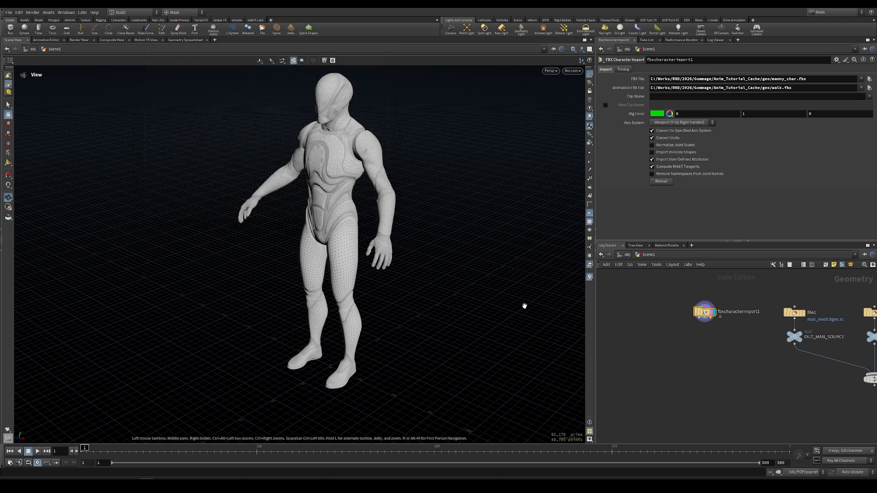
Step: Add a Bone Deform node below the FBX import and wire all three import outputs into its inputs
key("Tab")
type("bone")
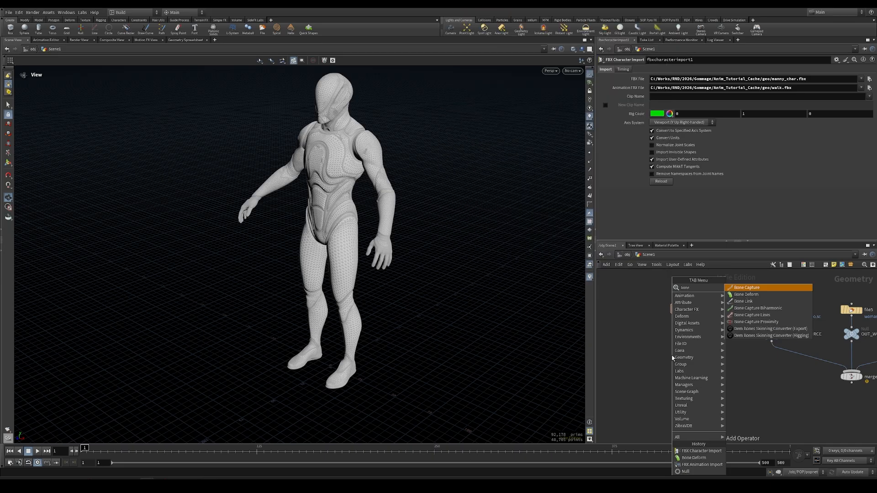
key("Down")
key("Return")
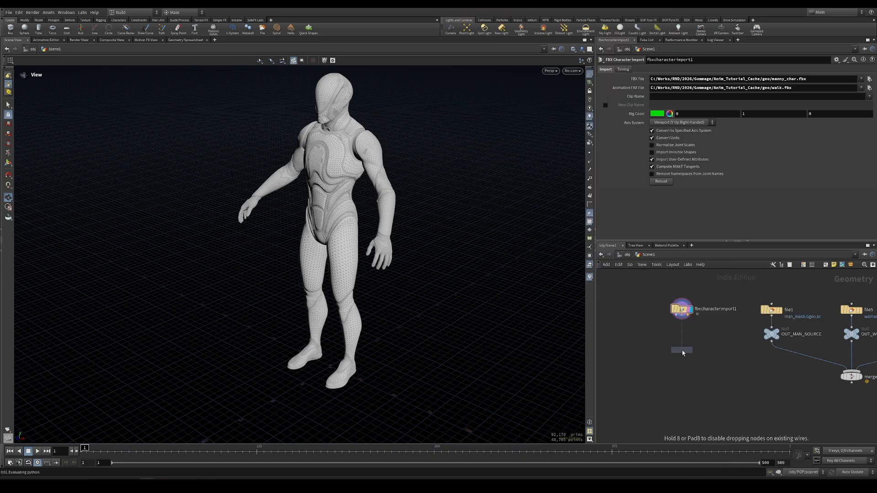
left_click(677, 353)
scroll(672, 323, "up", 3)
left_click_drag(685, 301, 685, 364)
left_click_drag(696, 301, 696, 364)
left_click_drag(708, 301, 708, 364)
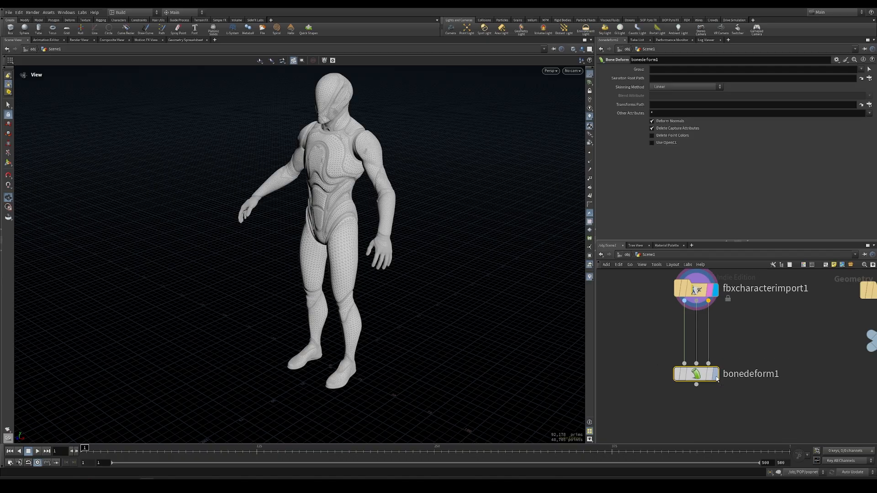
Step: Display the Bone Deform result, frame the character and scrub the walk to frame 27
left_click(716, 379)
key("f")
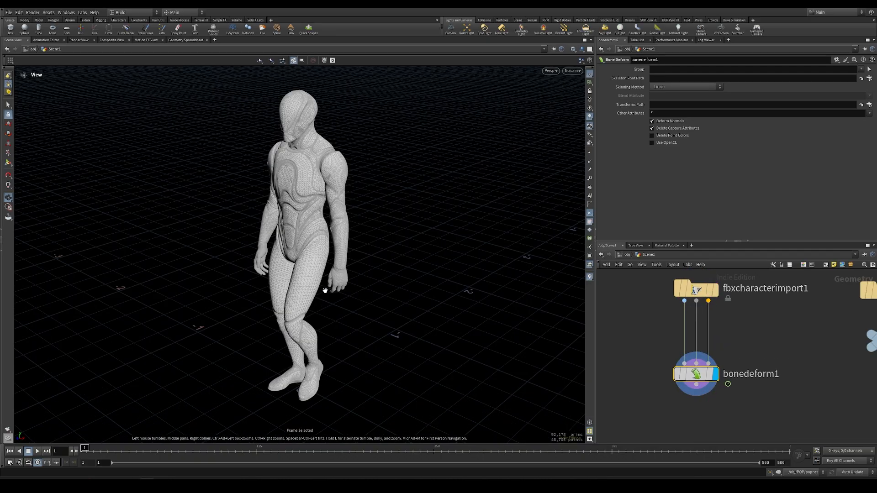
left_click_drag(88, 452, 117, 451)
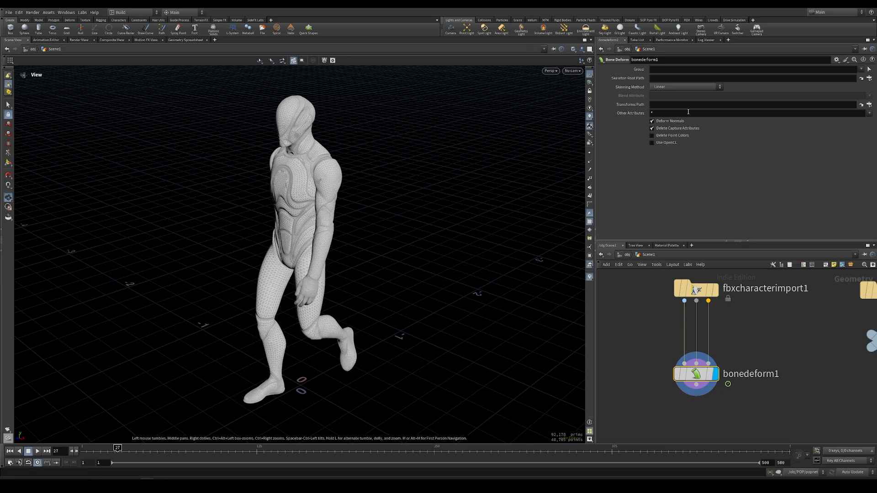
Step: Open the FBX import's timing settings and preview the walk from the first frame to judge its speed
left_click_drag(646, 277, 767, 328)
left_click(624, 69)
scroll(390, 227, "down", 5)
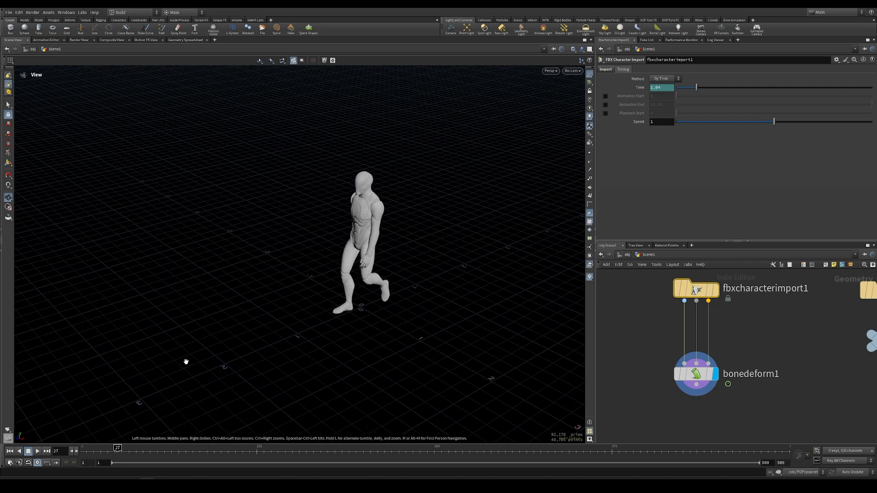
left_click(28, 452)
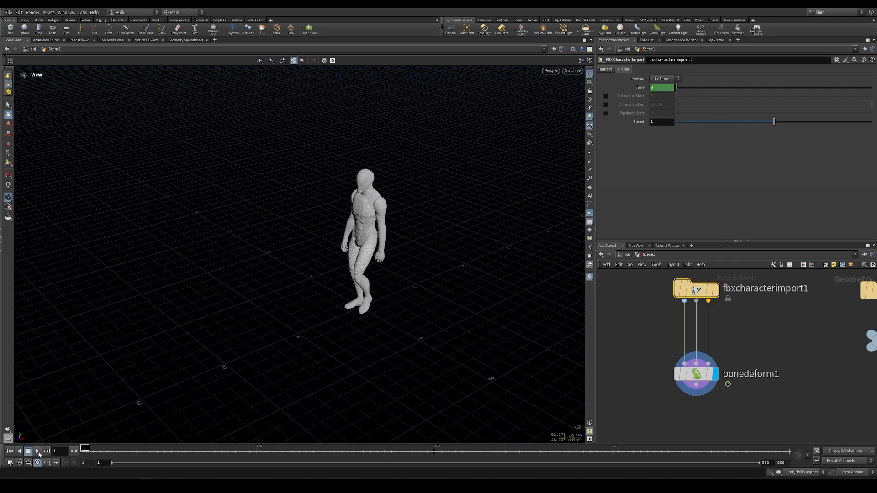
left_click(37, 452)
left_click(111, 449)
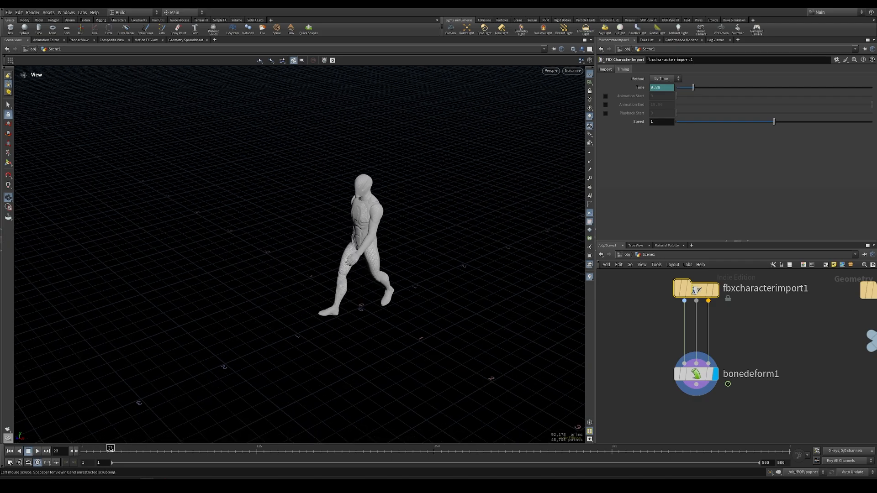
left_click_drag(110, 448, 107, 449)
Step: Set the FBX import's playback speed to 0.5 and inspect the Time parameter's expression
left_click(667, 122)
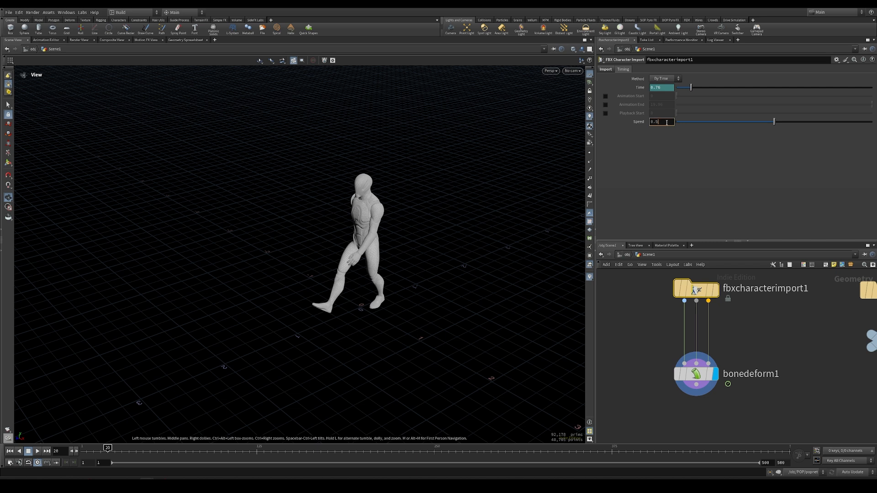
key("Return")
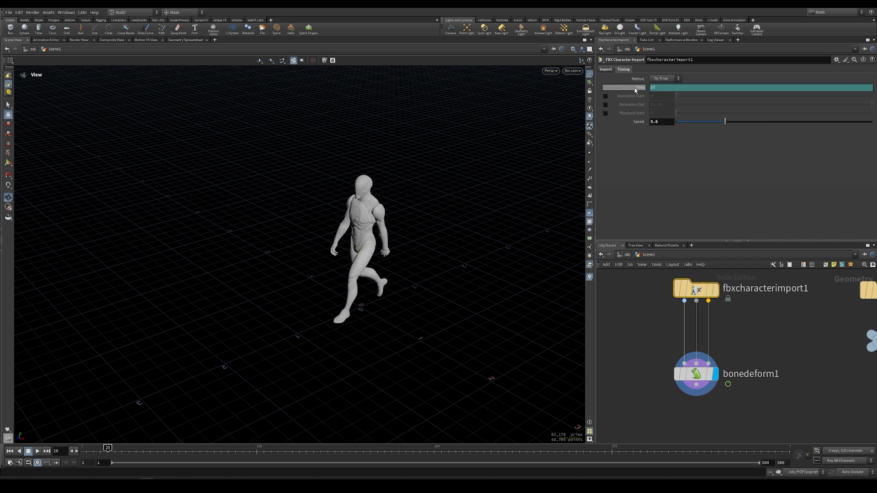
left_click(638, 89)
key("ctrl+z")
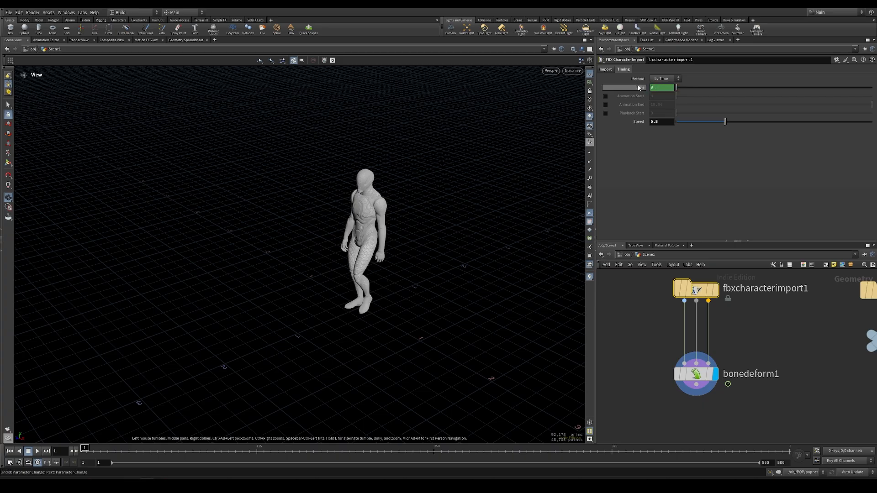
Step: Switch the FBX import's timing method to By Frame, reveal the Frame expression and scrub to frame 62
left_click(671, 79)
left_click(662, 92)
left_click(635, 89)
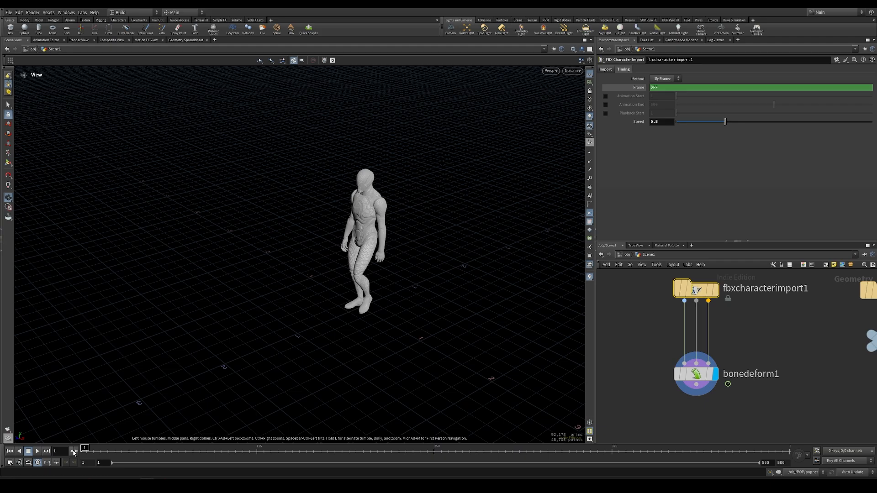
left_click(87, 450)
left_click_drag(88, 450, 167, 451)
Step: Set the Frame expression to (($FF -1) % 59) +1 to loop the walk, and play back the animation
left_click(636, 88)
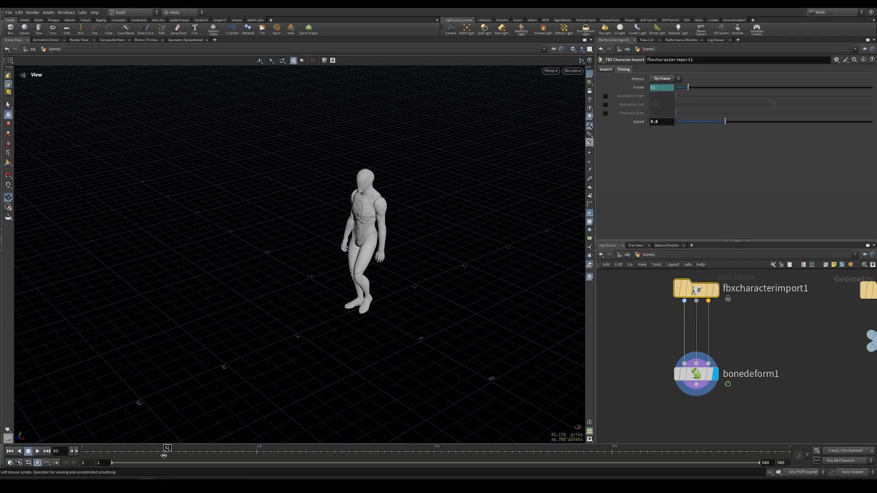
left_click(652, 88)
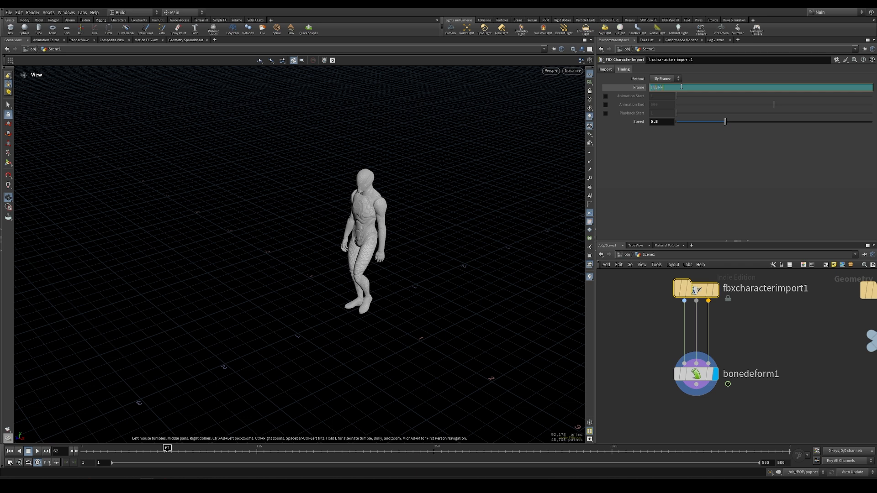
type("-1")
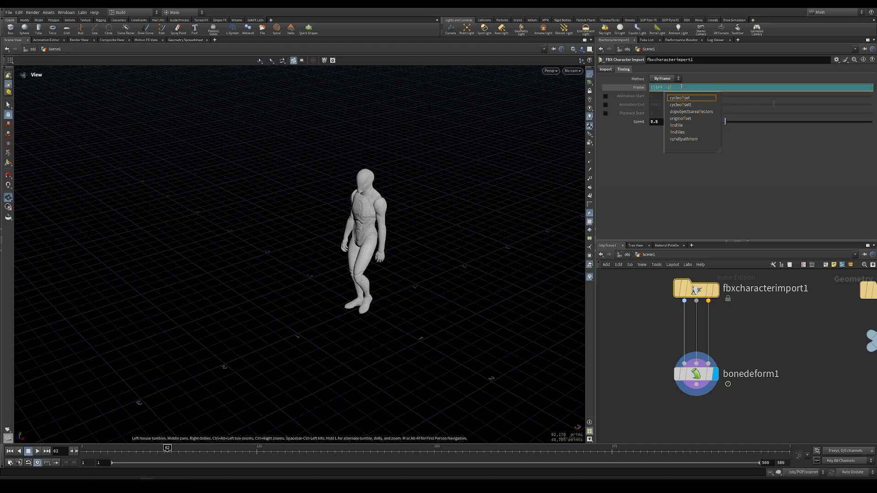
key("Escape")
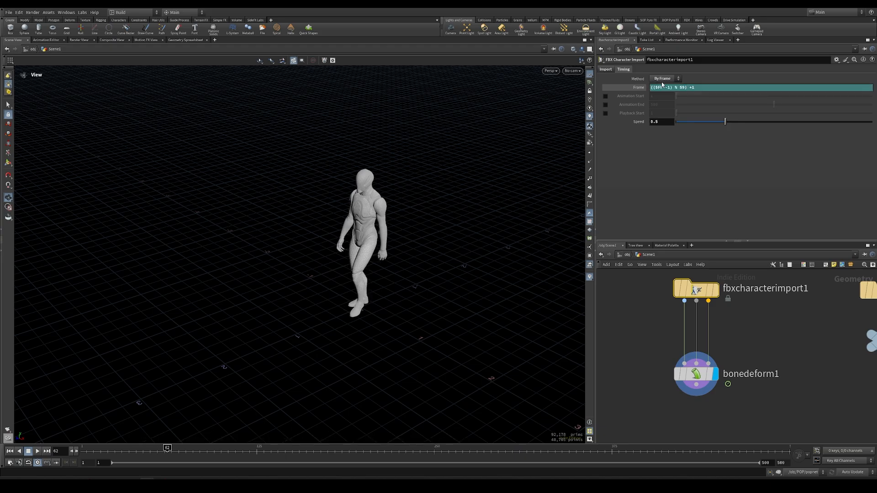
left_click(636, 88)
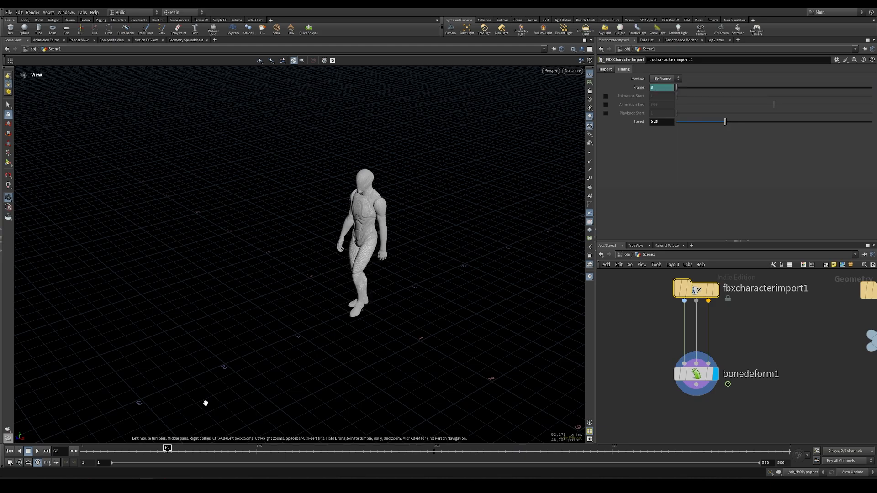
mouse_move(168, 451)
left_mouse_down()
mouse_move(134, 452)
mouse_move(179, 452)
left_mouse_up()
left_click(38, 451)
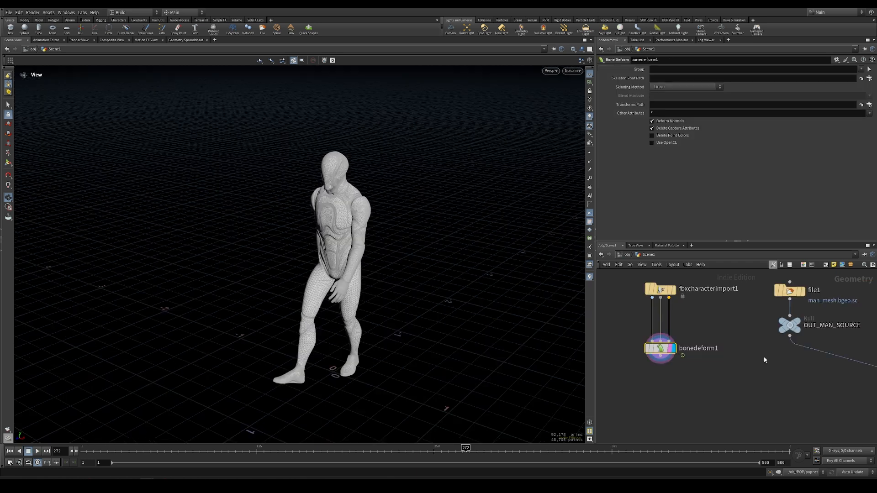
Step: Show OUT_MAN_SOURCE as a template to compare its size with the walking character, and open the FBX import's file settings
left_click(802, 341)
key("h")
scroll(374, 299, "down", 10)
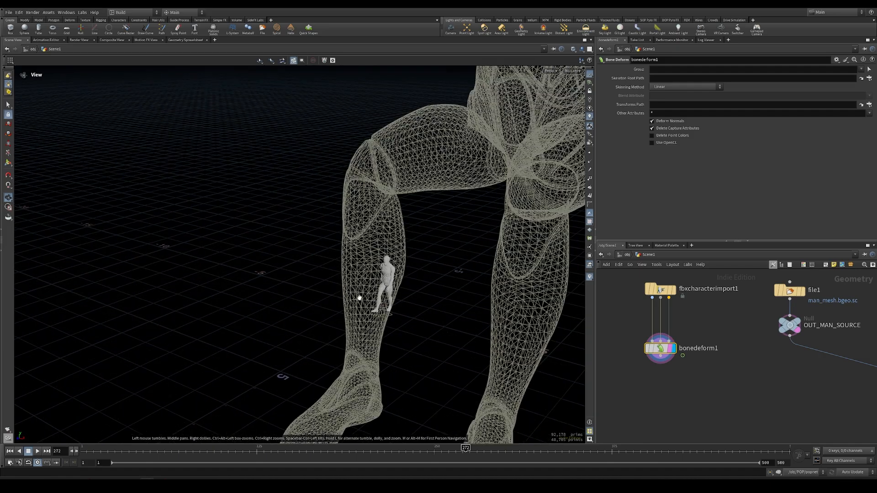
left_click_drag(392, 298, 388, 315)
left_click(660, 289)
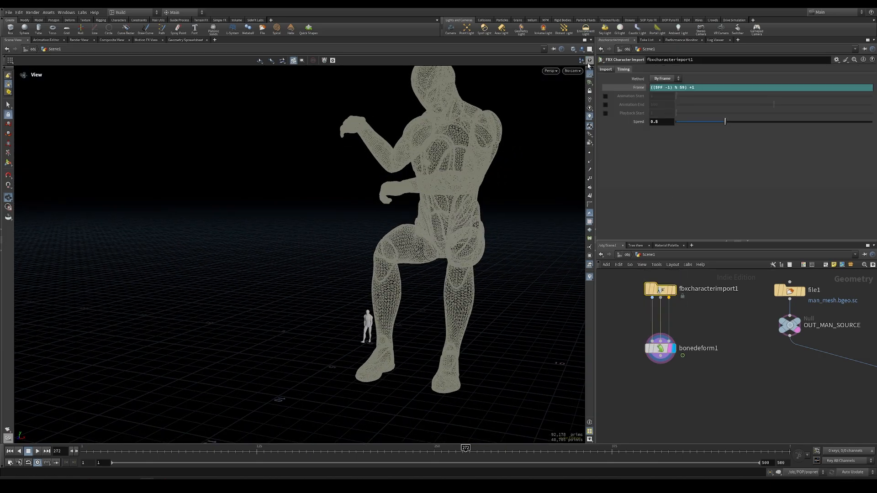
left_click(604, 70)
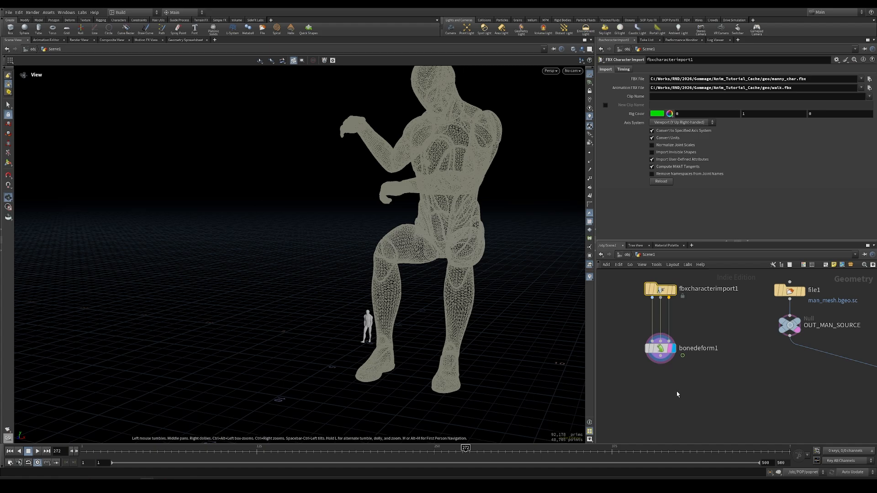
Step: Add a Transform node fed by bonedeform1 and show OUT_MAN_SOURCE as a template for size comparison
scroll(678, 394, "down", 4)
left_click(691, 341)
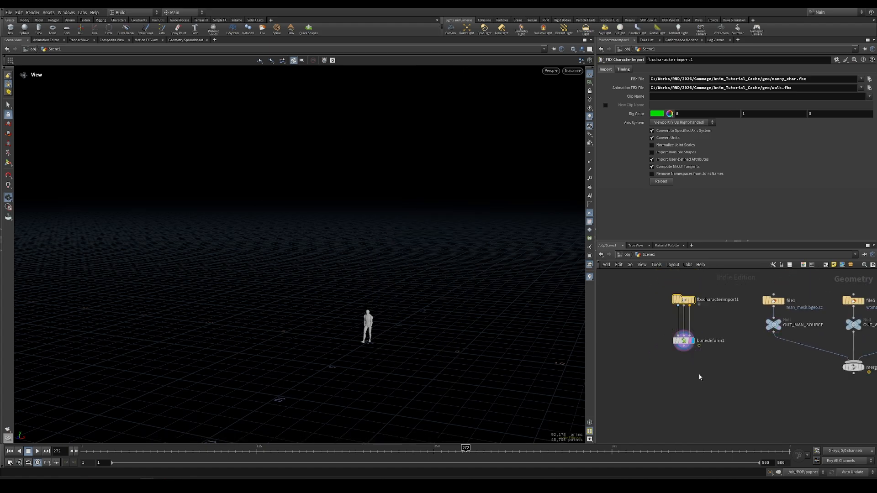
key("Tab")
type("trans")
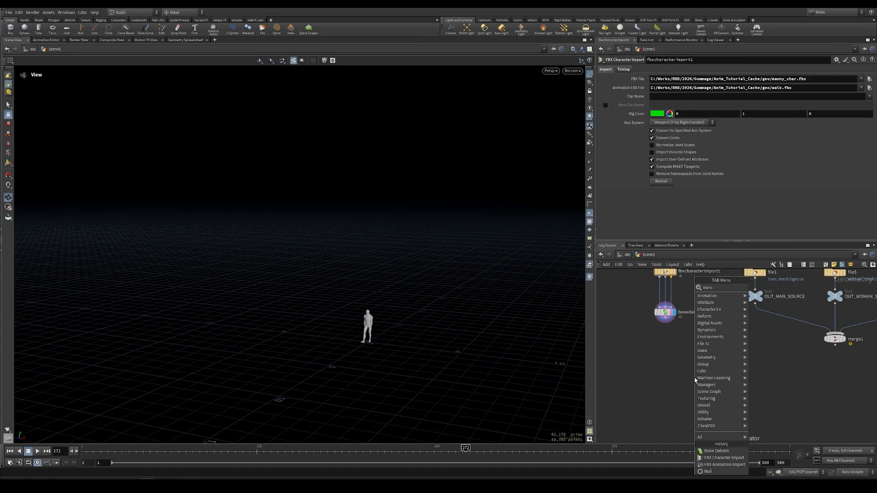
key("Return")
left_click(703, 374)
left_click_drag(665, 323, 713, 382)
left_click(763, 304)
Step: Set transform1's uniform scale to 10 and display it to compare the character with the templated man mesh
left_click(661, 131)
type("0")
key("Return")
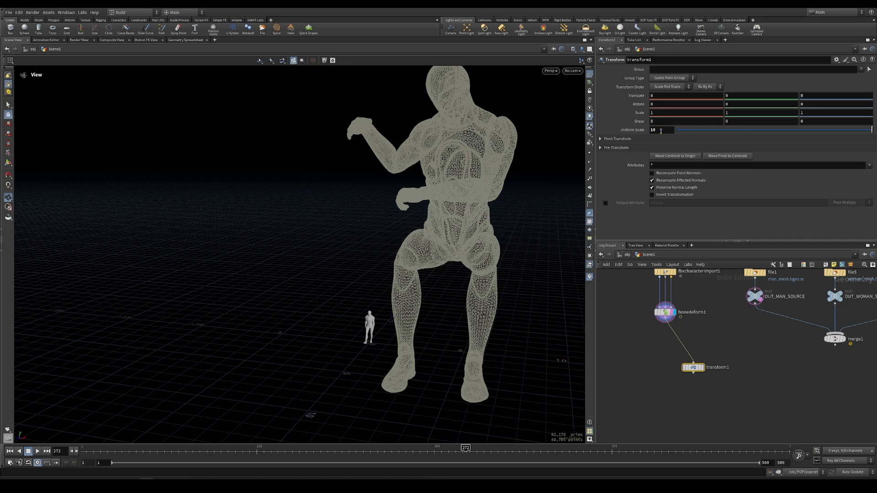
left_click(702, 368)
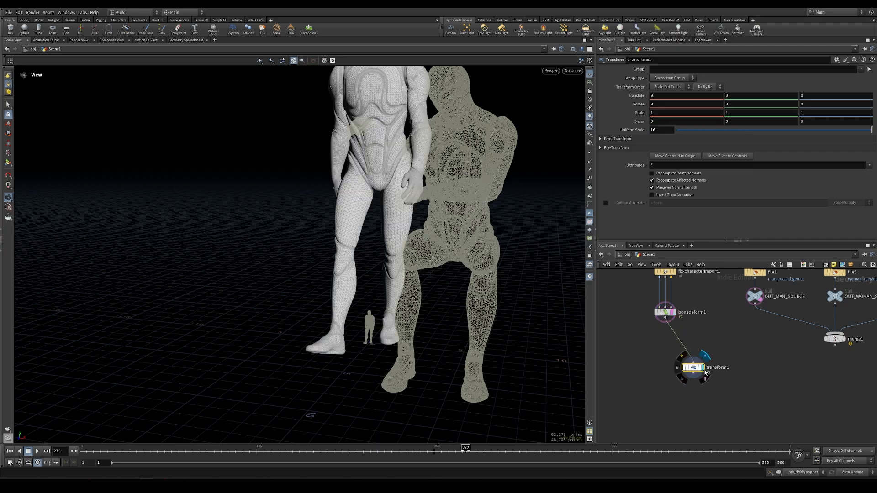
scroll(341, 270, "down", 3)
middle_click_drag(342, 269, 366, 272)
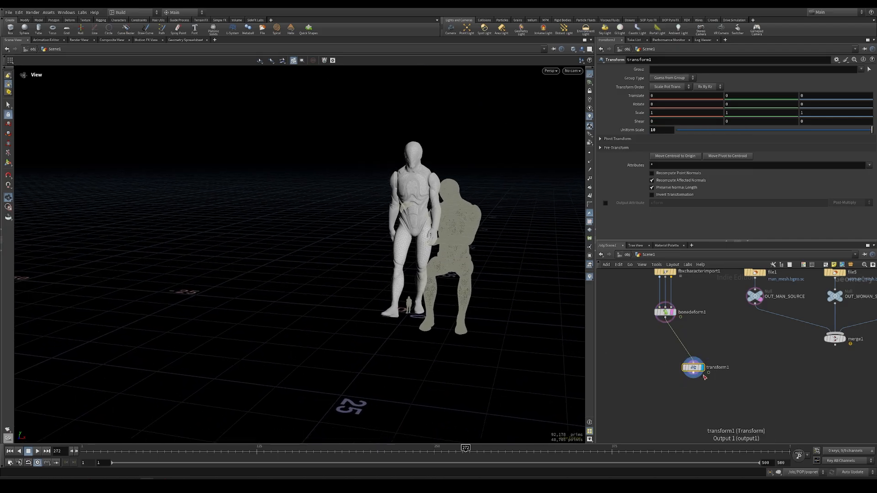
Step: Add a second Transform node directly after transform1 and display its output
scroll(692, 365, "down", 2)
key("Tab")
type("tra")
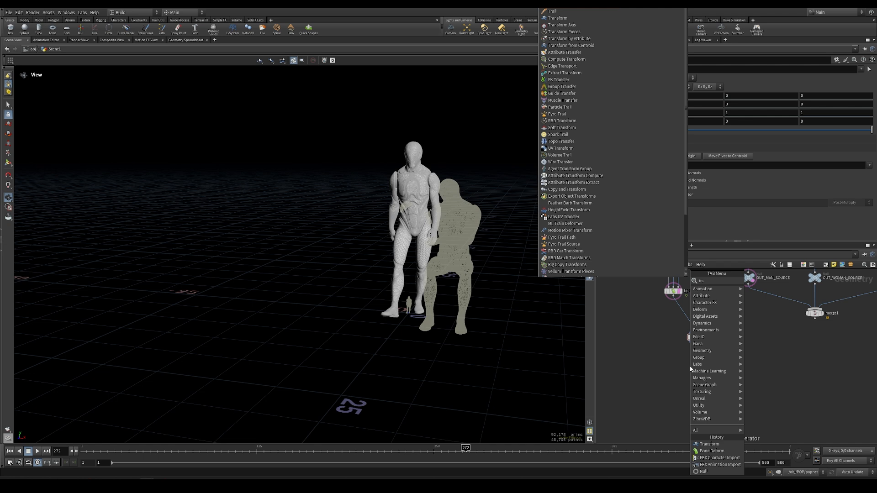
key("Down")
key("Down")
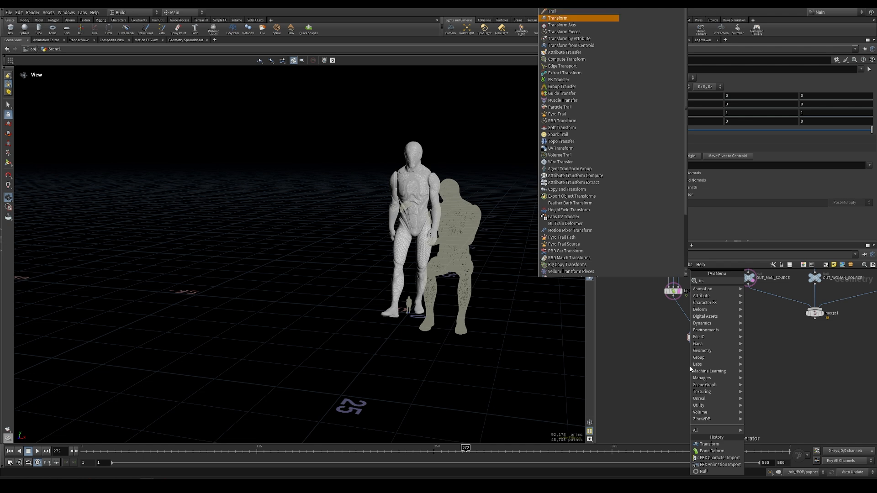
key("Return")
left_click(695, 370)
scroll(695, 370, "up", 3)
Step: Play back the walk, set the playback range to end at frame 250 and return to frame 1
left_click(38, 451)
left_click(38, 451)
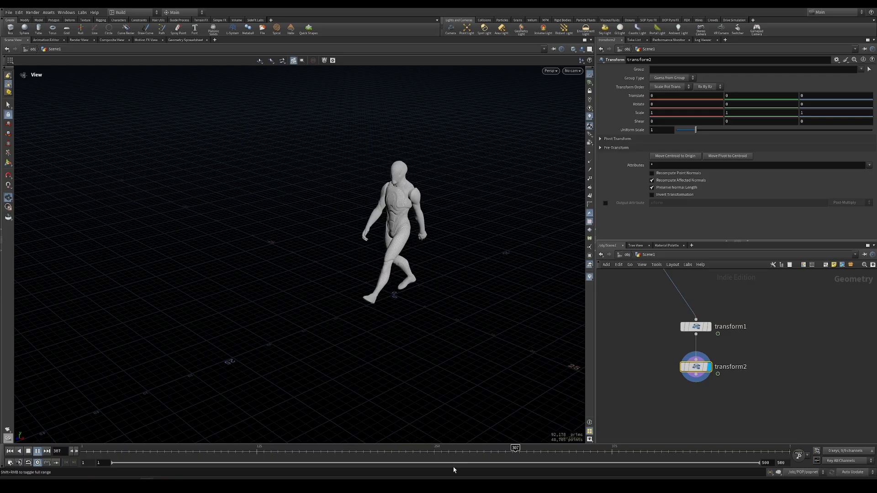
type("250")
key("Return")
left_click_drag(92, 450, 71, 449)
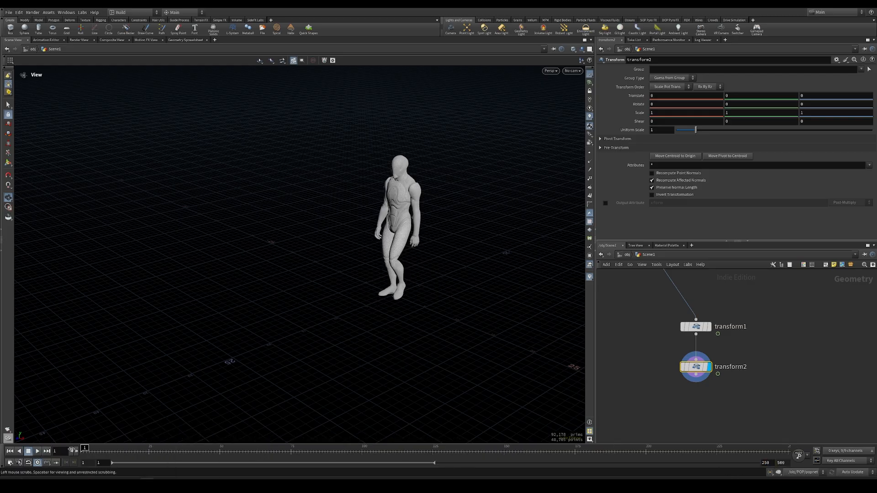
Step: Keyframe transform2's Translate Z at 0 on frame 1 and set it to 60 at frame 250
left_click(836, 95, "alt")
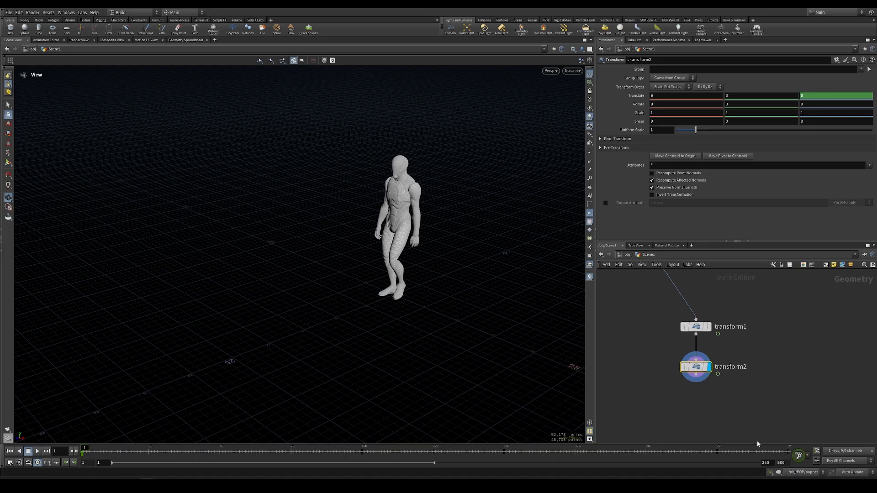
left_click(787, 450)
scroll(256, 225, "down", 5)
scroll(406, 249, "down", 3)
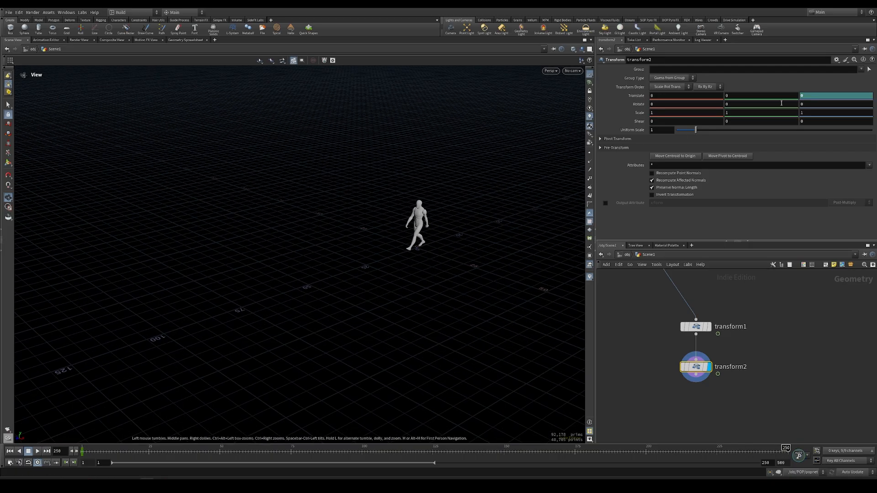
key("Return")
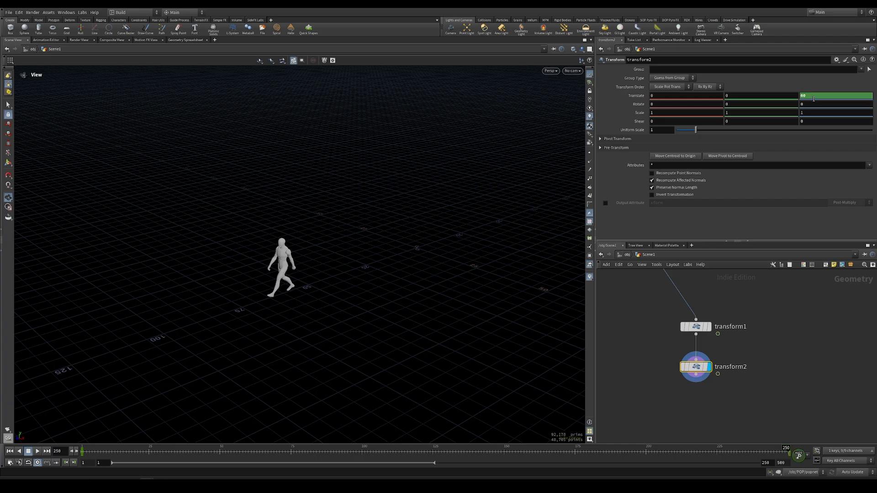
Step: Change transform2's Translate Z curve interpolation to linear() and play back the walk from the side
left_click(810, 95, "shift")
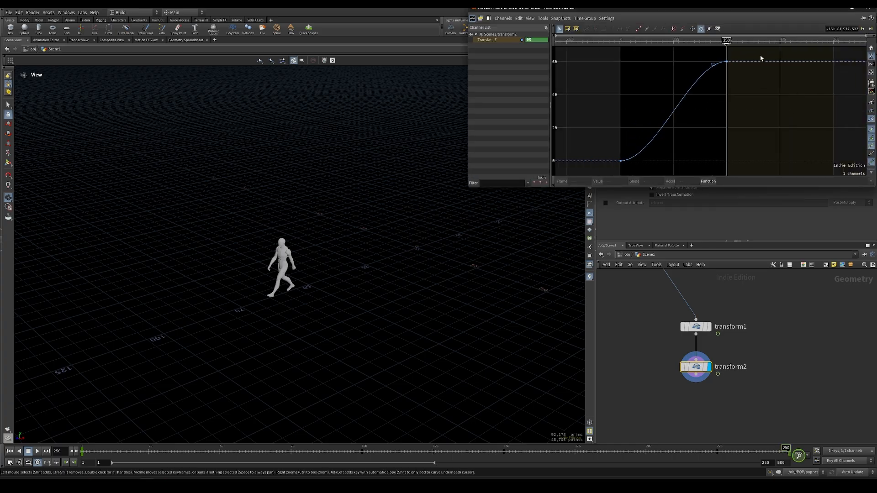
left_click_drag(600, 185, 599, 186)
left_click(871, 181)
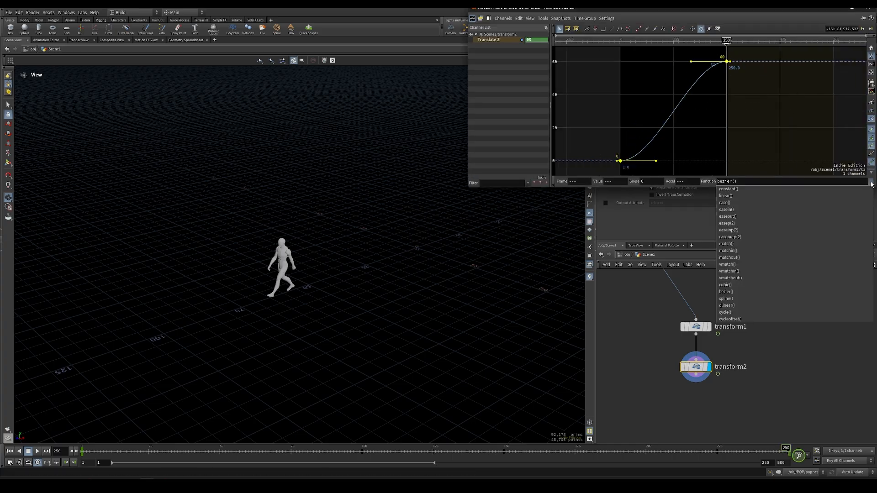
left_click(747, 196)
left_click(867, 8)
left_click(148, 451)
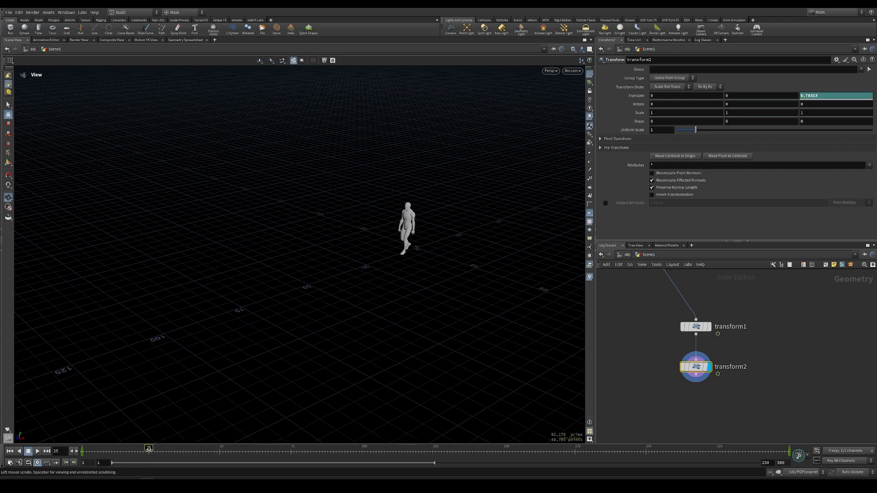
left_click_drag(342, 321, 186, 386)
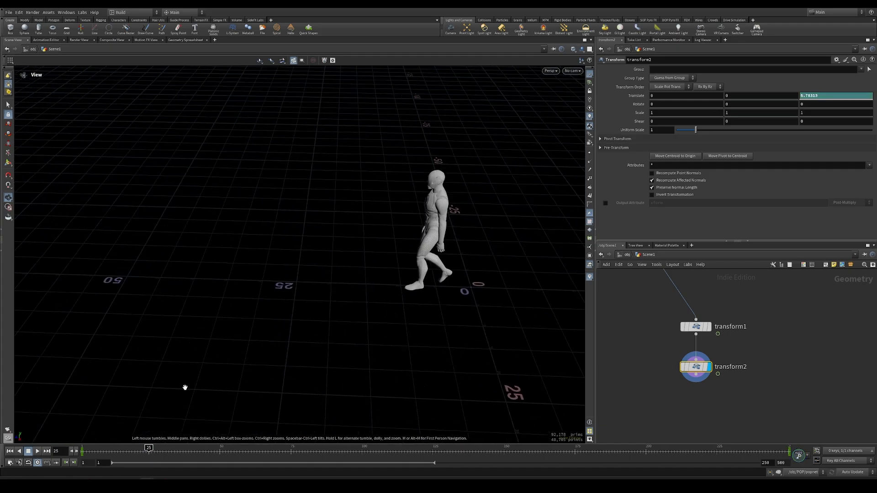
left_click(38, 452)
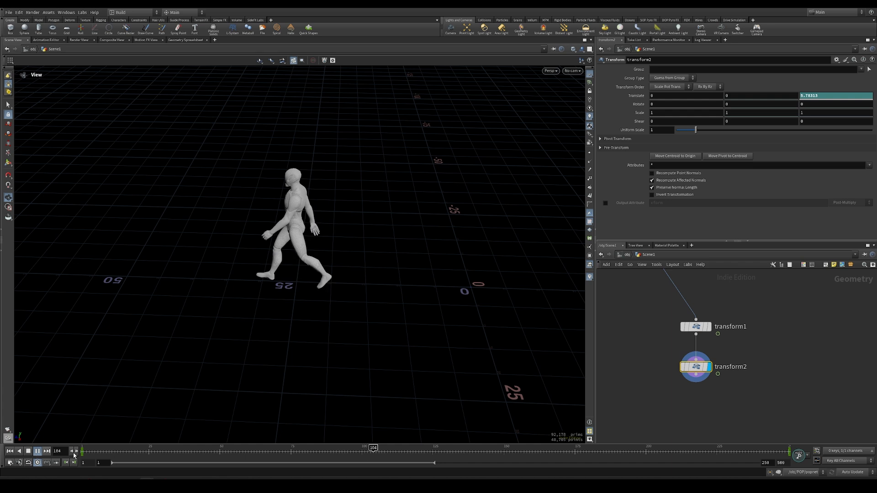
left_click_drag(310, 452, 322, 452)
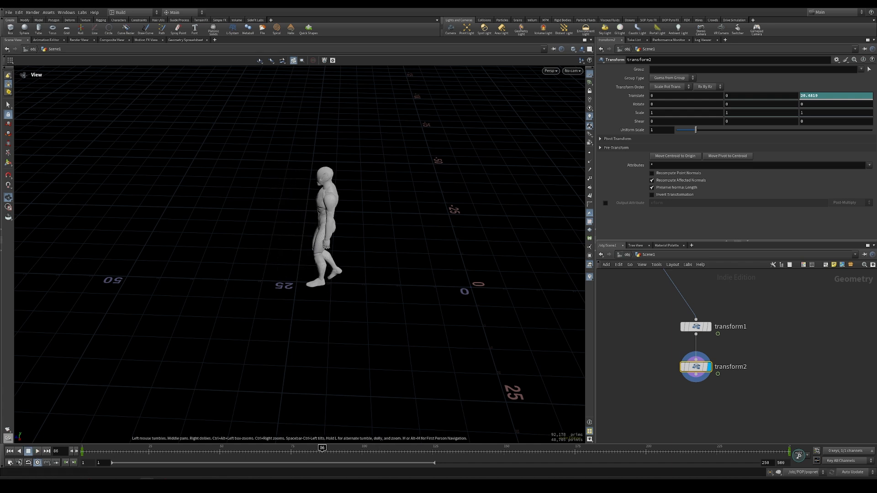
Step: Set the frame 250 value of transform2's Translate Z to 80 and play back the walk
left_click_drag(548, 454, 790, 452)
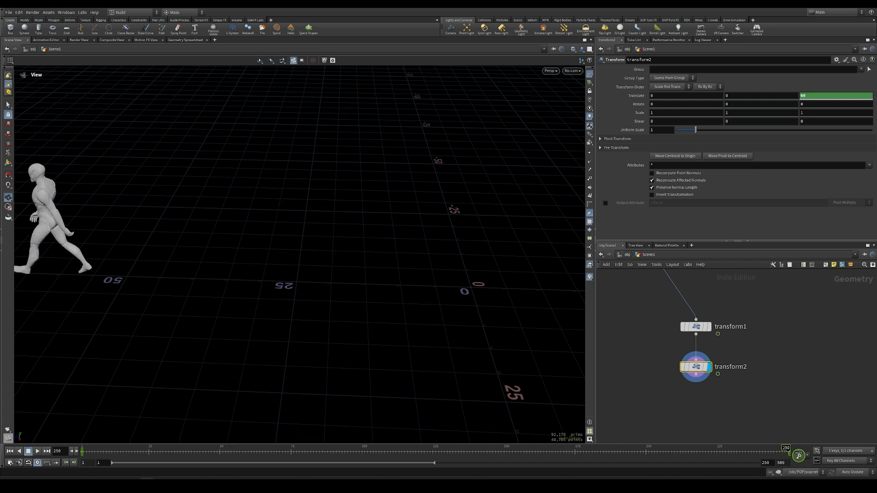
left_click(817, 94)
key("Return")
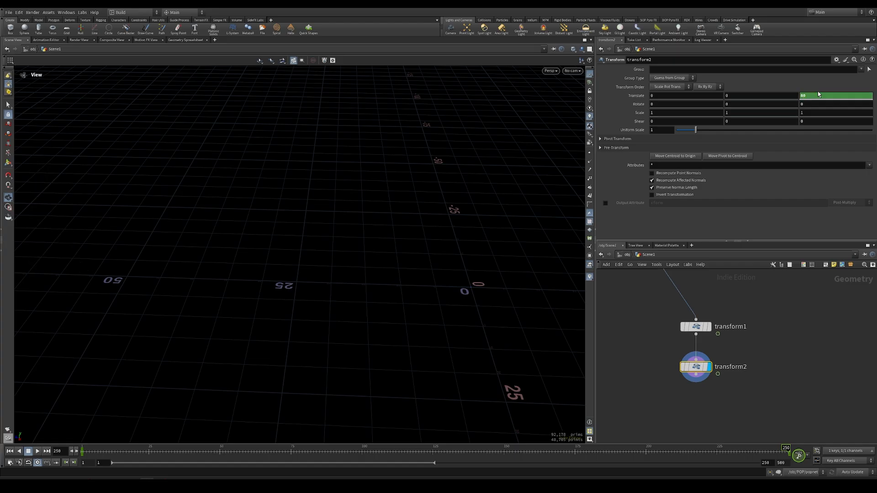
left_click(234, 452)
left_click(37, 451)
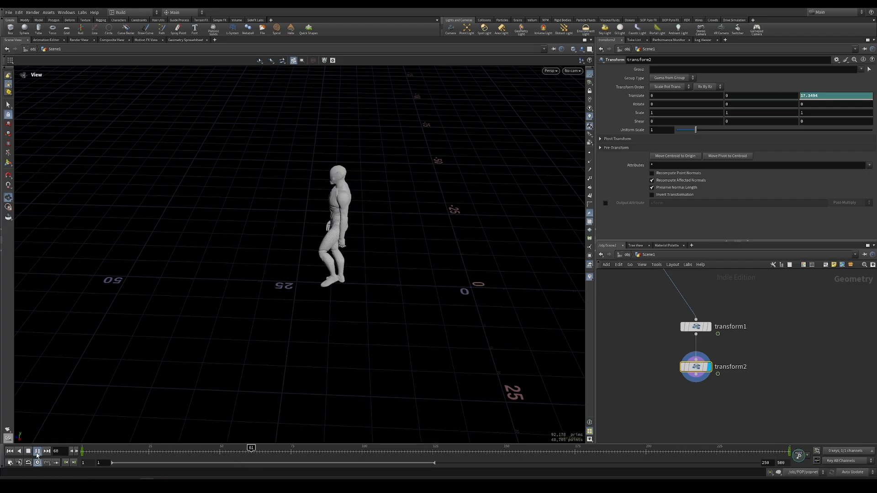
scroll(234, 265, "down", 2)
left_click_drag(233, 265, 315, 233)
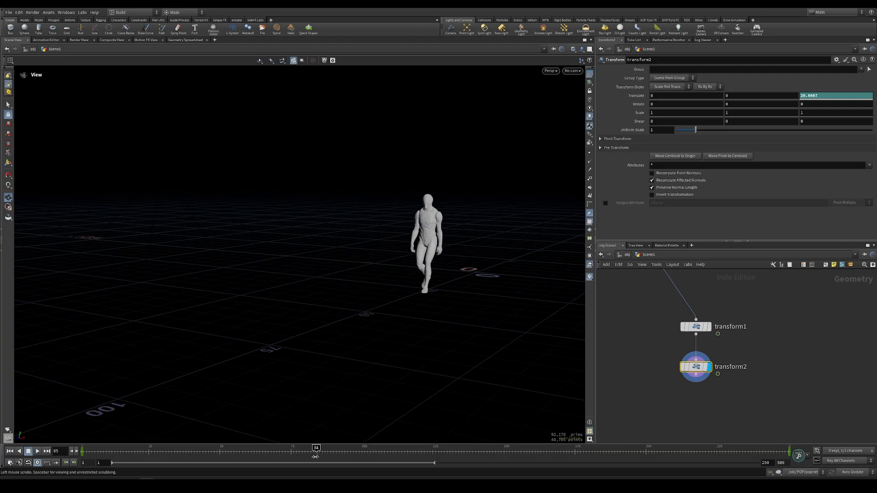
Step: Move bonedeform1 further down and add a Remesh node fed by the first output of fbxcharacterimport1
middle_click_drag(630, 290, 622, 333)
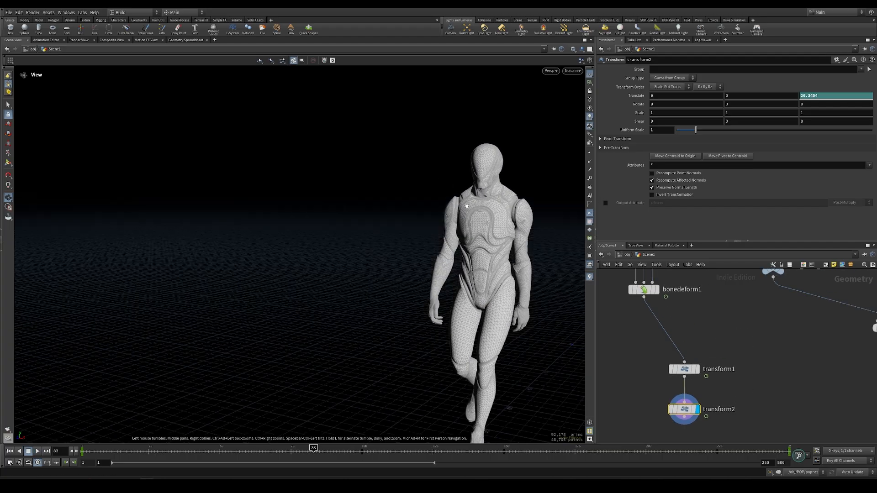
left_click_drag(467, 206, 492, 204)
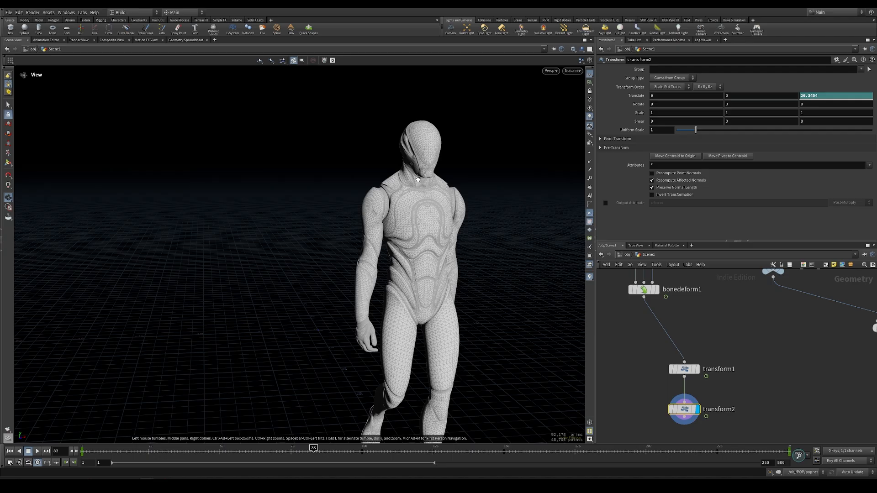
middle_click_drag(633, 361, 671, 343)
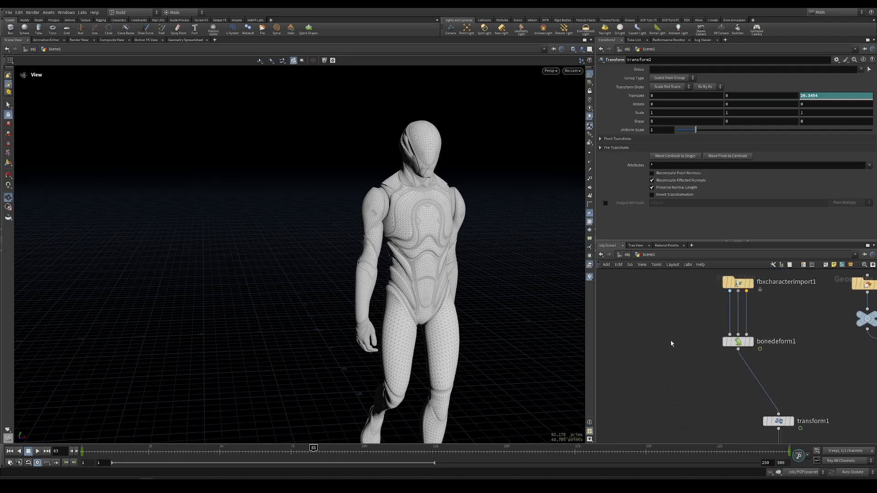
left_click_drag(738, 342, 737, 386)
key("Tab")
type("remes")
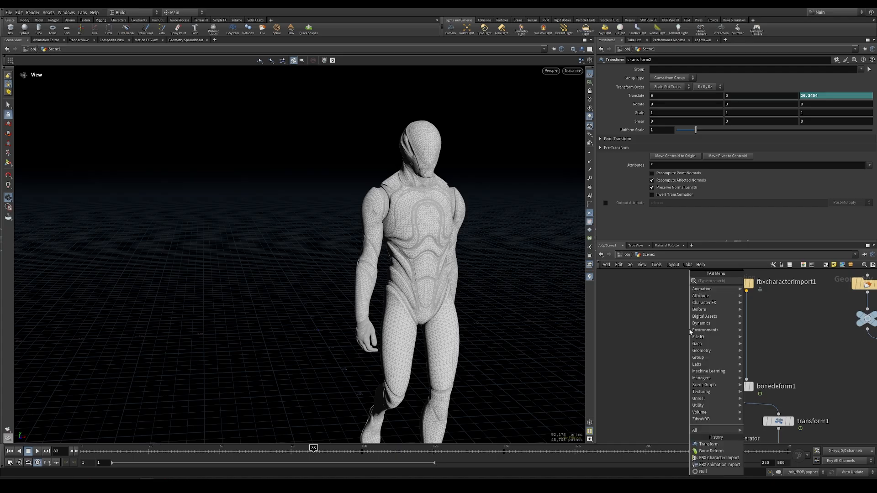
key("Return")
left_click(679, 331)
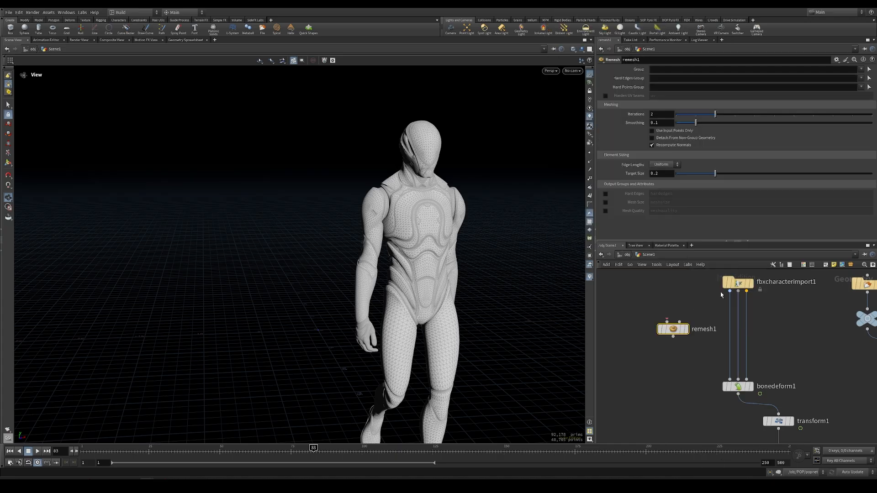
left_click_drag(730, 291, 668, 322)
Step: Display remesh1, set its target size to 0.5, enable Harden UV Seams and examine the remeshed character
mouse_move(689, 332)
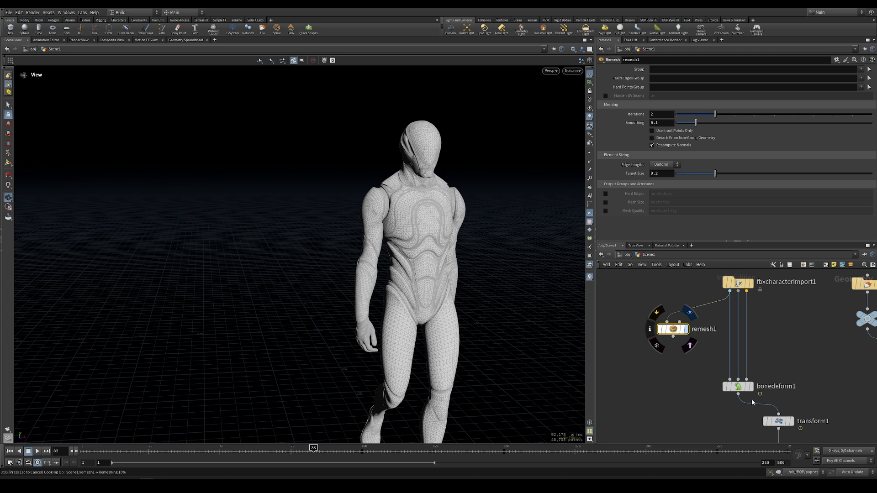
key("Escape")
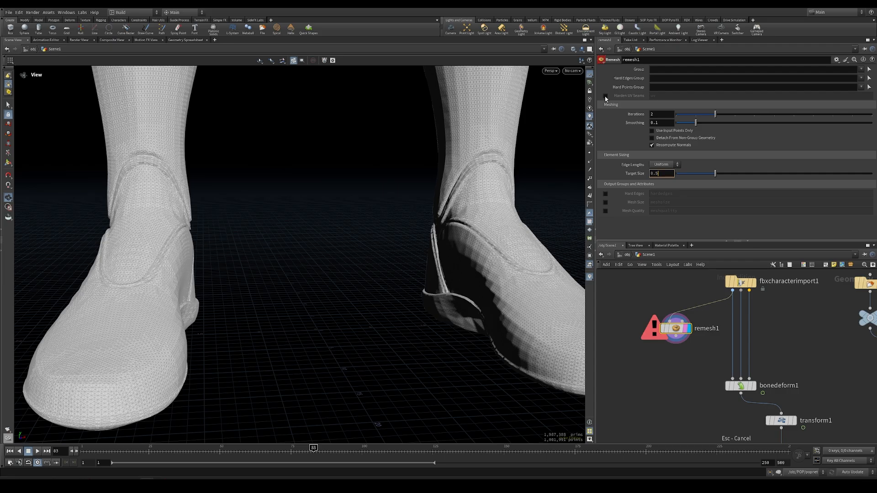
left_click(605, 97)
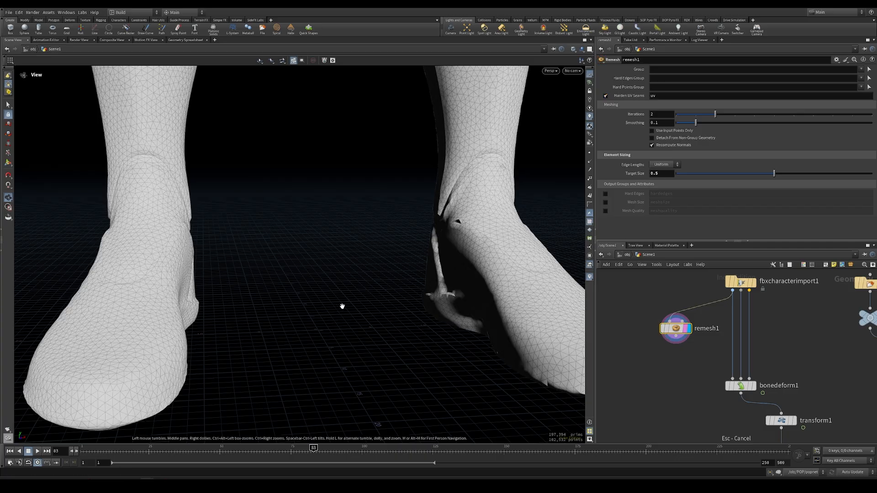
key("f")
left_click_drag(342, 306, 292, 247)
scroll(287, 244, "up", 5)
key("f")
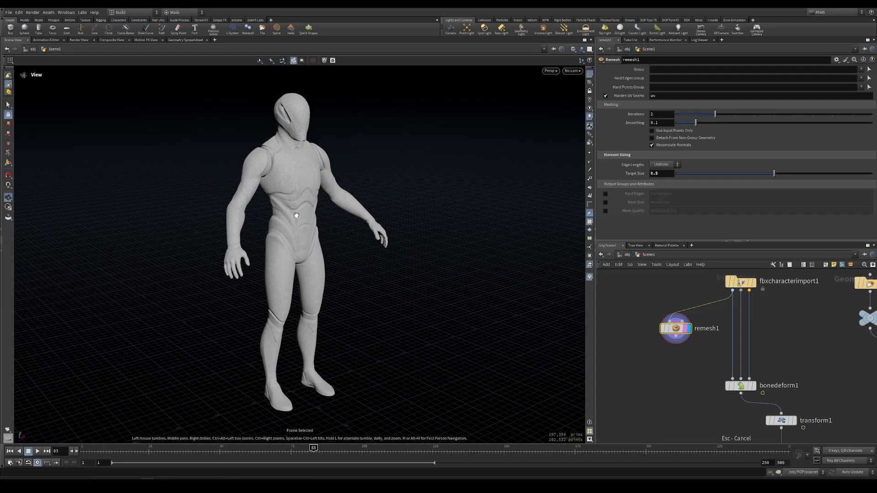
left_click_drag(296, 214, 337, 250)
Step: Add a Fuse node below remesh1
middle_click_drag(659, 398, 685, 372)
key("Tab")
type("fuse")
key("Return")
left_click(702, 340)
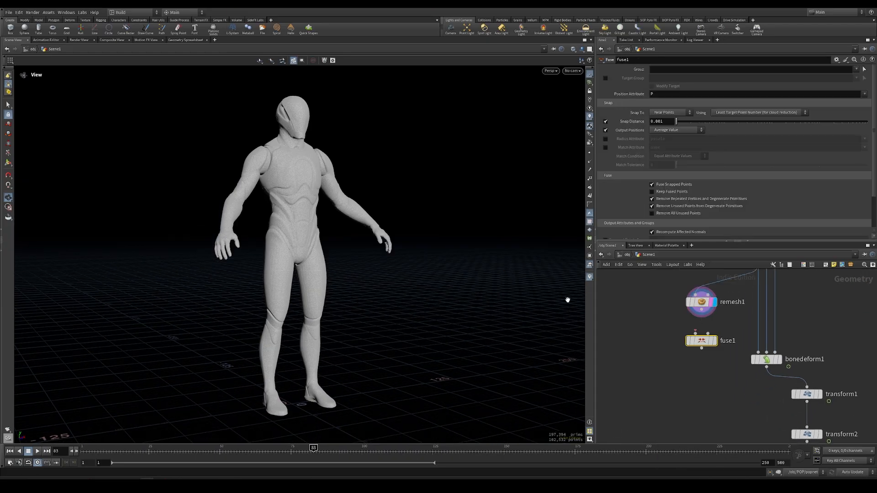
Step: Wire remesh1 into fuse1 and display the fused mesh, examining the head up close and the Fuse settings
scroll(542, 184, "up", 5)
scroll(226, 256, "up", 3)
scroll(361, 255, "up", 3)
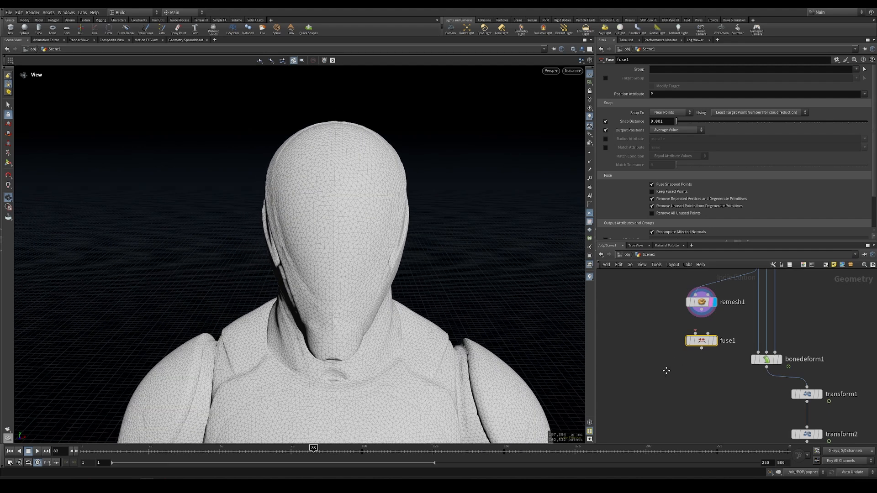
left_click(716, 350)
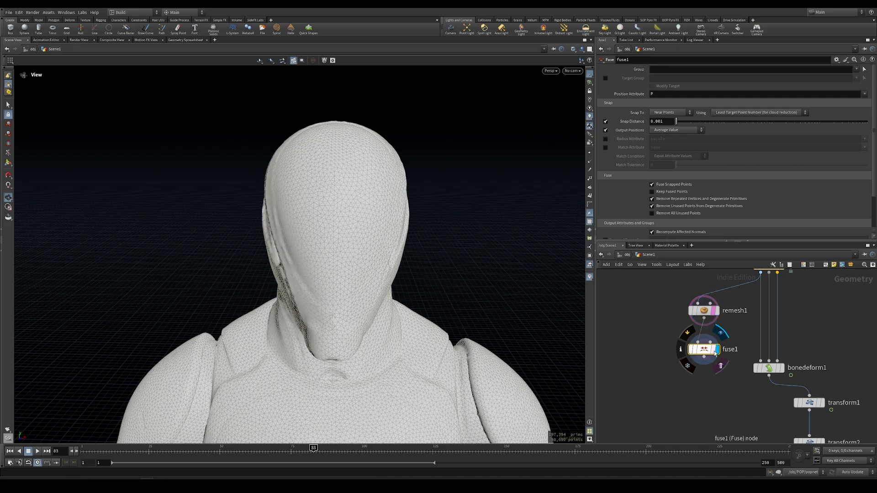
scroll(644, 126, "down", 3)
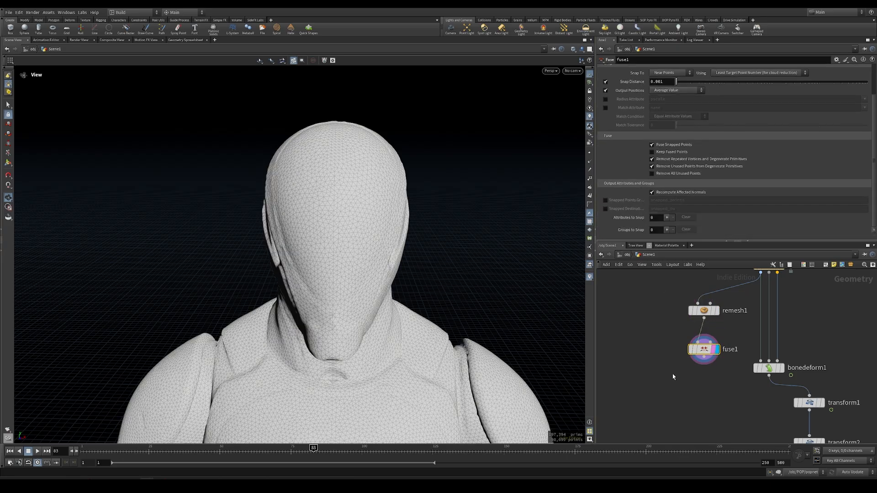
Step: Add and display a point wrangle below fuse1 with the expression v@rest = @P; to store the rest position
middle_click_drag(673, 377, 685, 352)
key("Tab")
type("w")
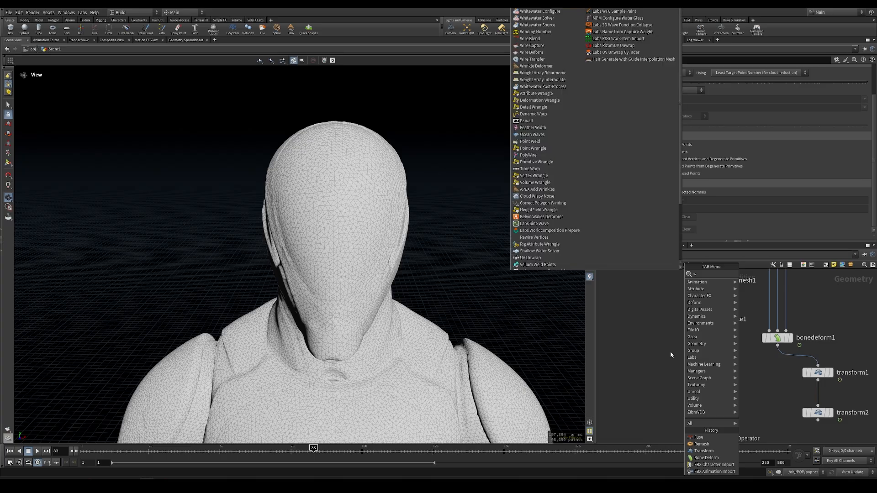
type("ra")
left_click(758, 293)
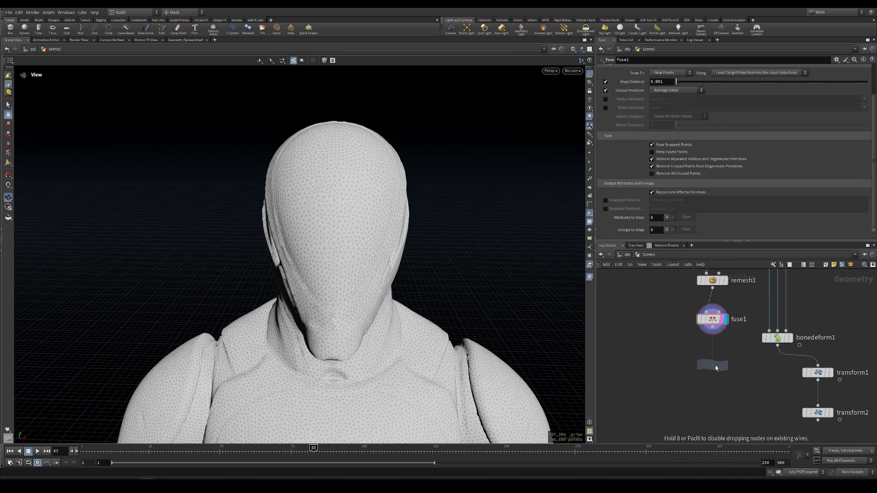
left_click(715, 369)
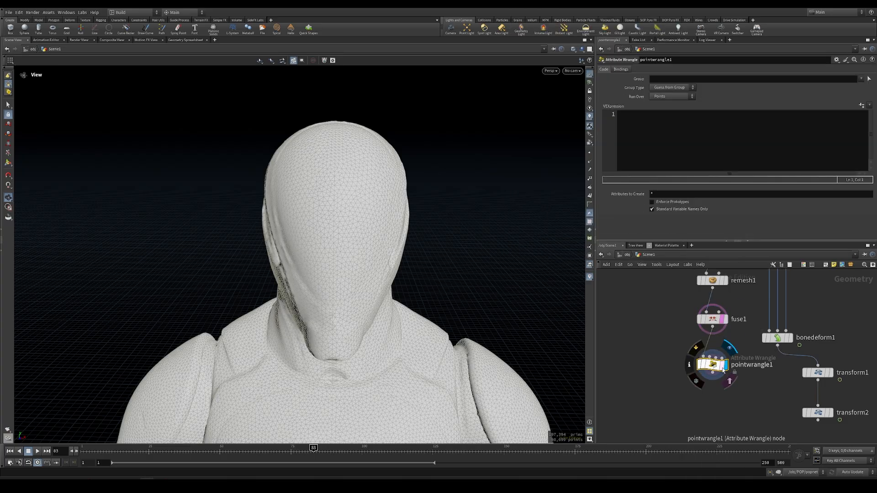
left_click(690, 140)
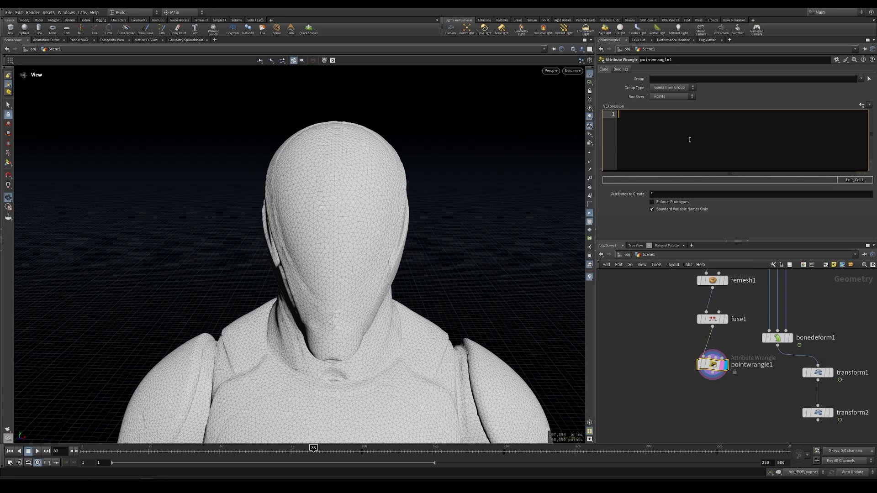
type("v@rest = @P;")
Step: Wire pointwrangle1 into bonedeform1's first input and line up transform1 and transform2 straight below bonedeform1
left_click(712, 375)
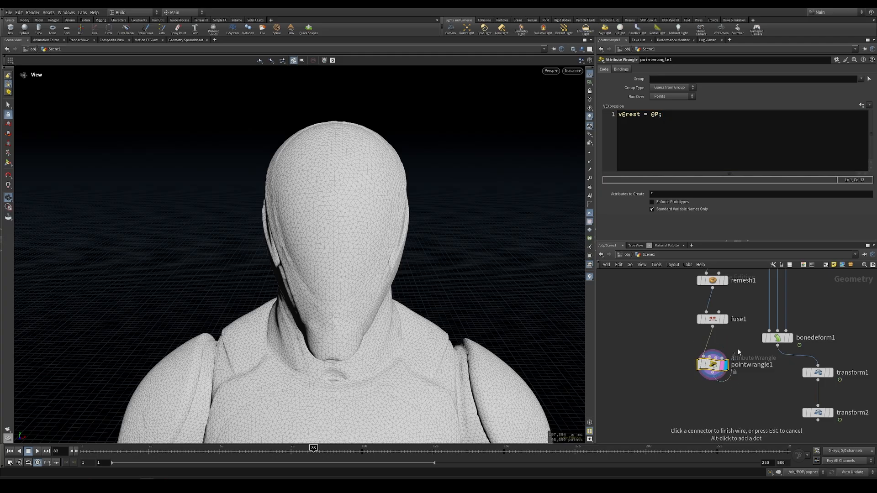
left_click(771, 331)
scroll(741, 388, "down", 5)
left_click_drag(697, 341, 734, 423)
scroll(758, 348, "up", 3)
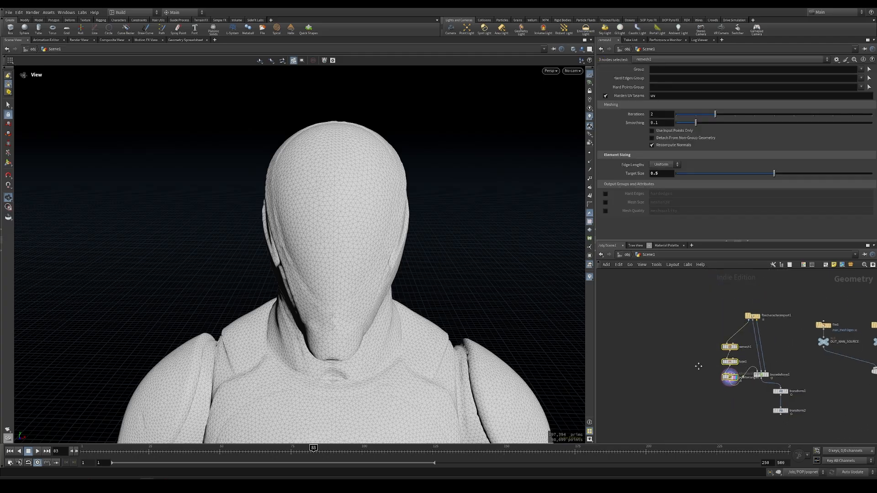
scroll(698, 357, "up", 2)
scroll(713, 361, "down", 3)
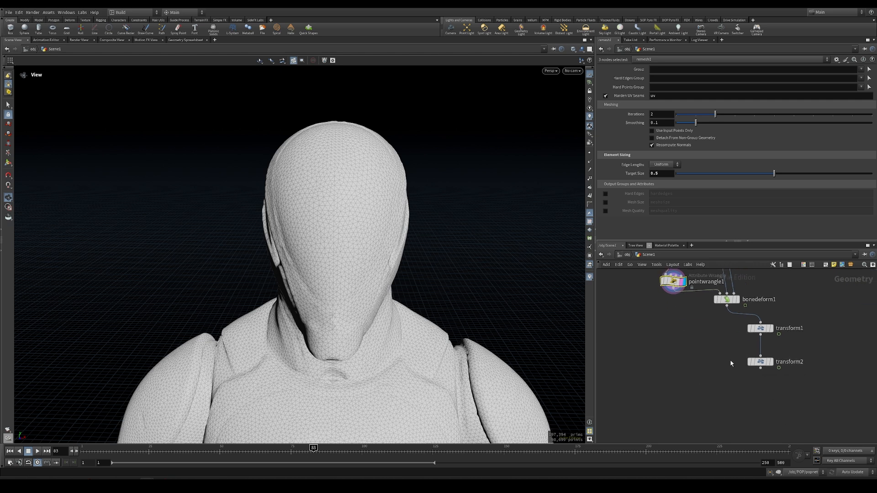
key("l")
left_click(726, 325)
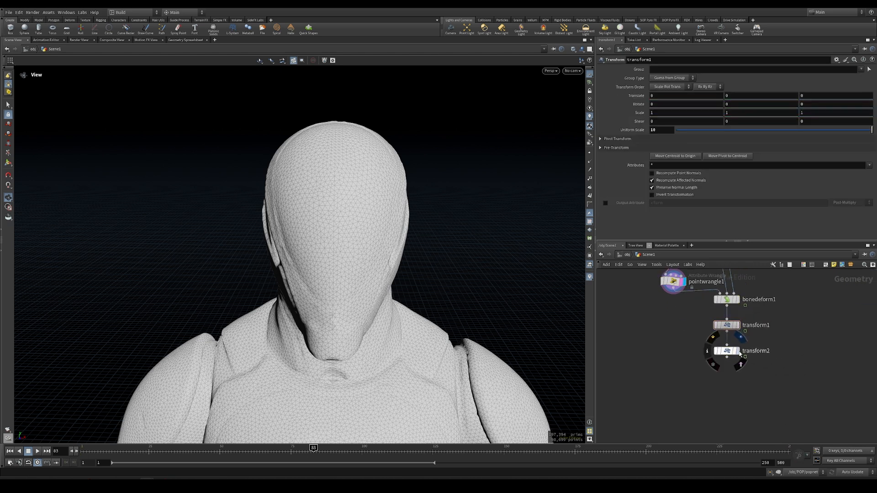
Step: Display transform2, frame the character and scrub the timeline to check the walk of the remeshed figure
left_click(735, 352)
left_click(728, 351)
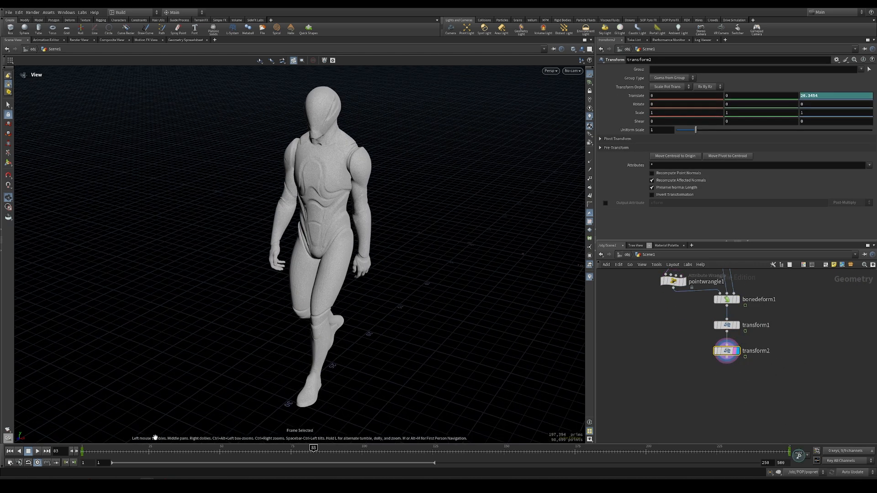
left_click(118, 449)
left_click_drag(118, 448, 329, 449)
Step: Filter transform2's attributes by rest in the Geometry Spreadsheet and examine the values while scrubbing through the frames
left_click(173, 39)
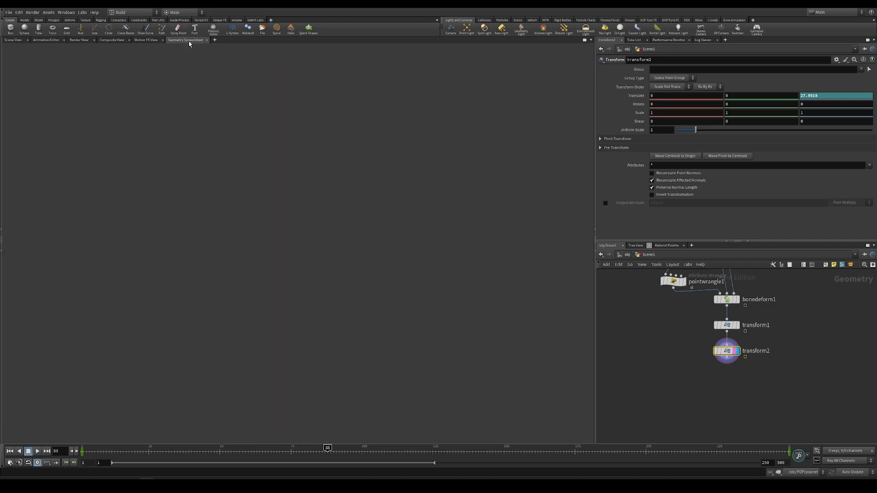
left_click(408, 60)
type("rest")
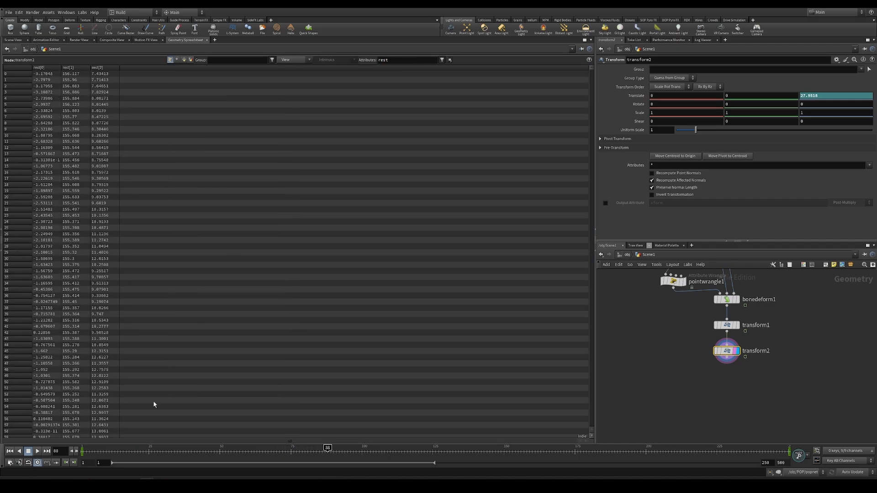
left_click_drag(152, 449, 274, 449)
Step: Return to the scene view and add a Null below transform2, wired to its output and named OUT_ANIM
left_click(13, 40)
key("Tab")
type("null")
key("Return")
left_click(727, 395)
left_click_drag(727, 362, 727, 392)
double_click(745, 396)
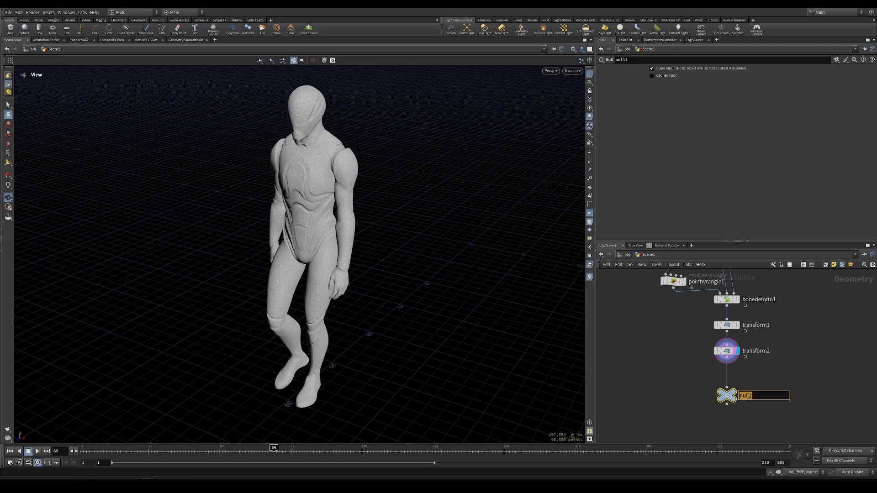
type("OUT_ANIM")
key("Return")
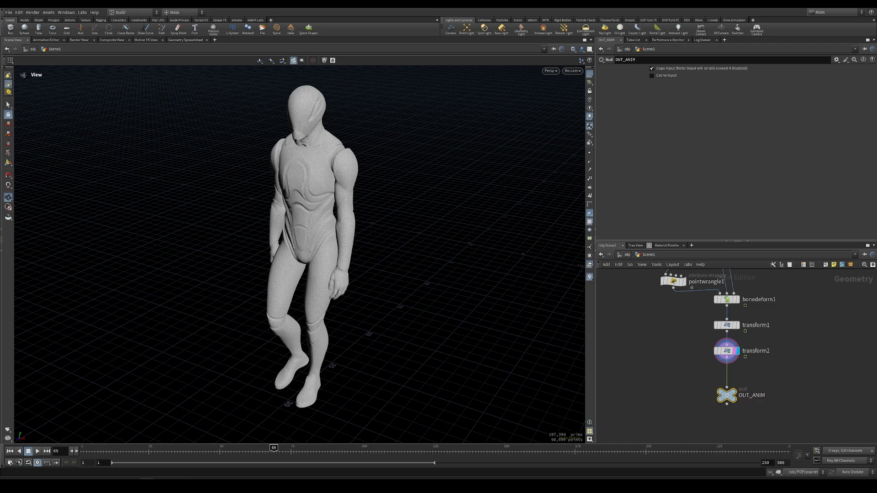
Step: Go up to the object level, rename Scene1 to Scene_Anim and return to frame 1
left_click(622, 254)
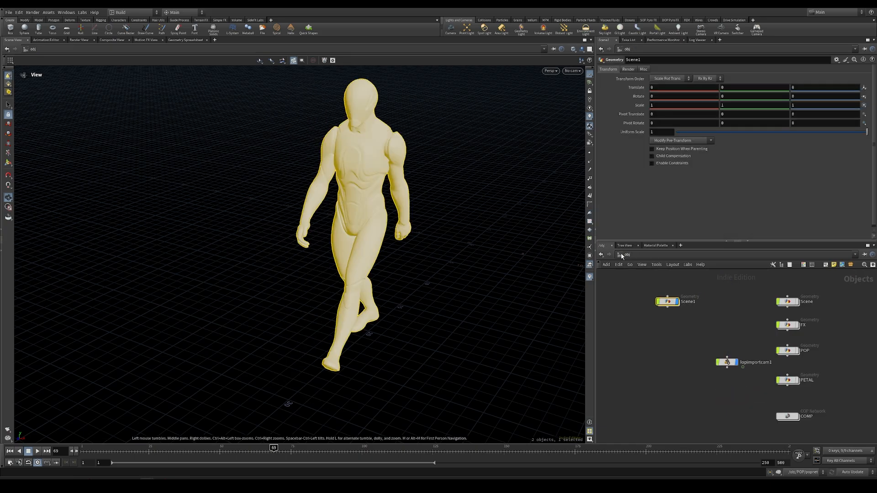
double_click(685, 302)
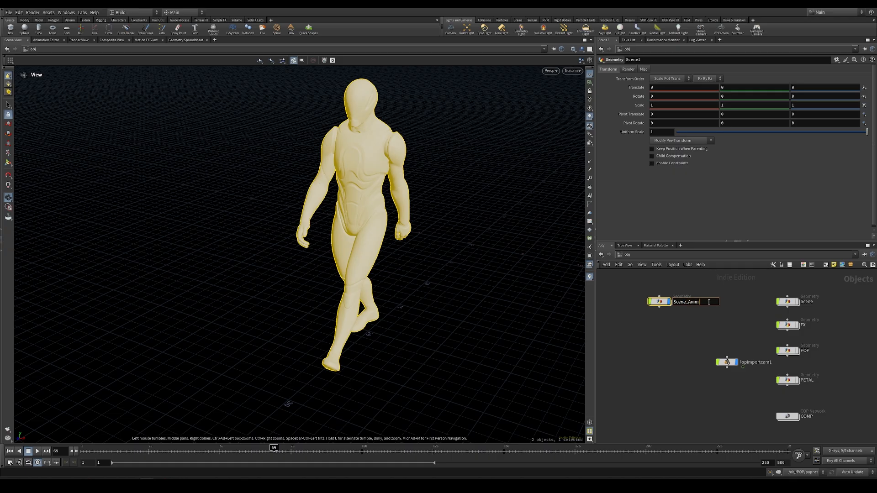
type("Scene_Anim")
key("Return")
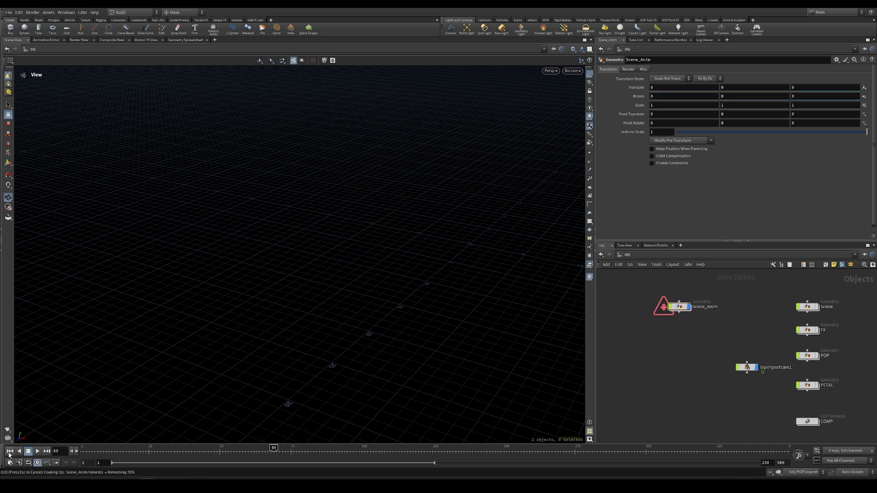
left_click(10, 452)
scroll(685, 322, "up", 4)
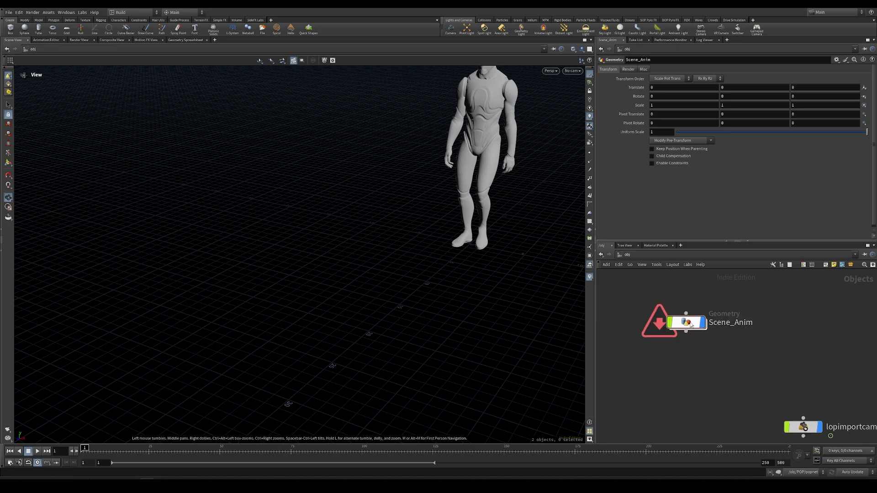
double_click(690, 322)
left_click(624, 254)
Step: Duplicate the FX geometry object, place the copy below Scene_Anim and name it FX_Anim
middle_click_drag(766, 358, 706, 342)
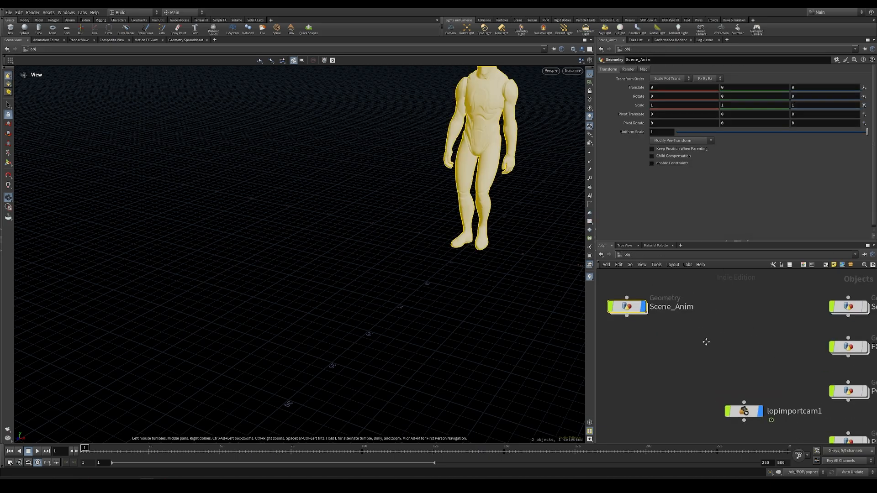
scroll(690, 338, "down", 4)
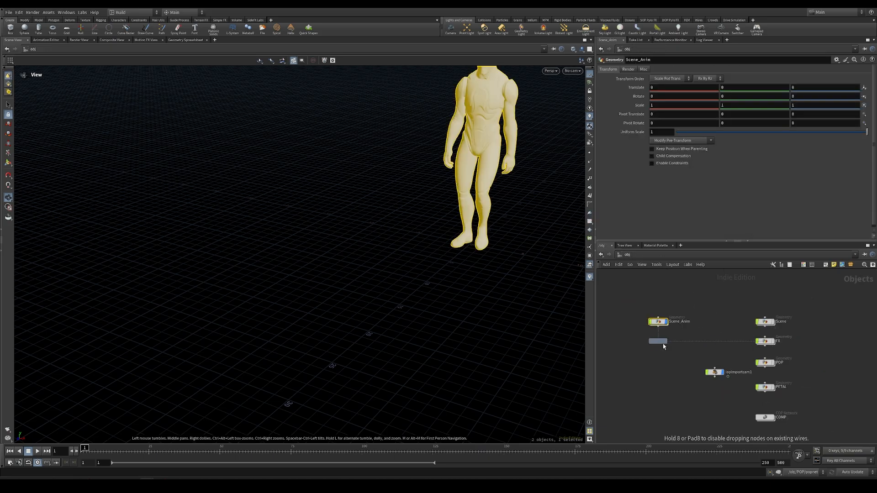
left_click(660, 347)
scroll(677, 341, "up", 3)
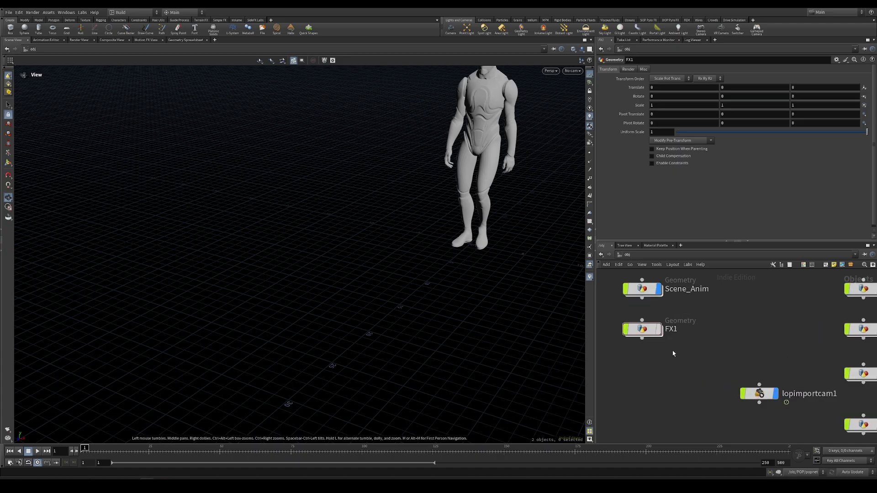
double_click(673, 329)
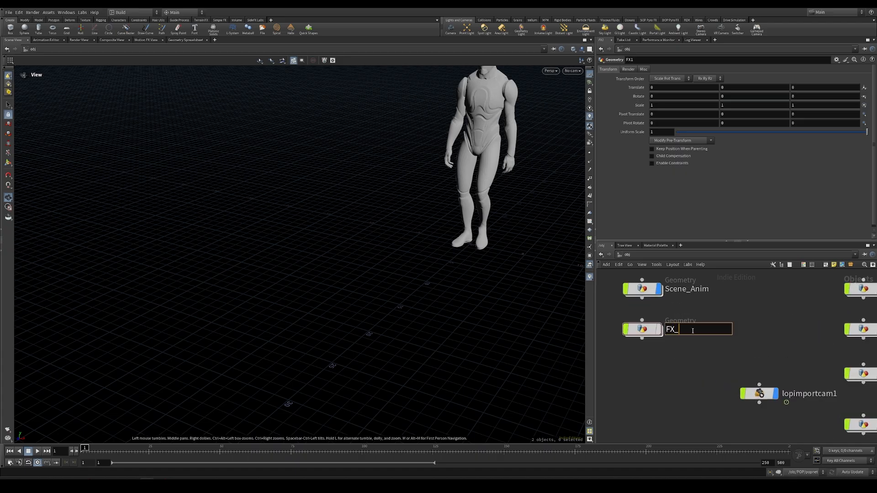
key("Return")
middle_click_drag(644, 332, 679, 336)
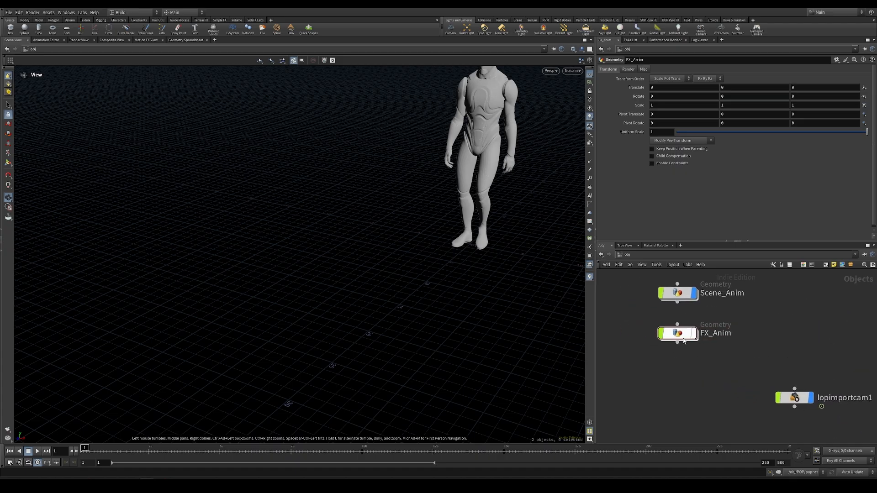
Step: Inside FX_Anim, delete the whole second node chain beside the man's source chain
double_click(678, 334)
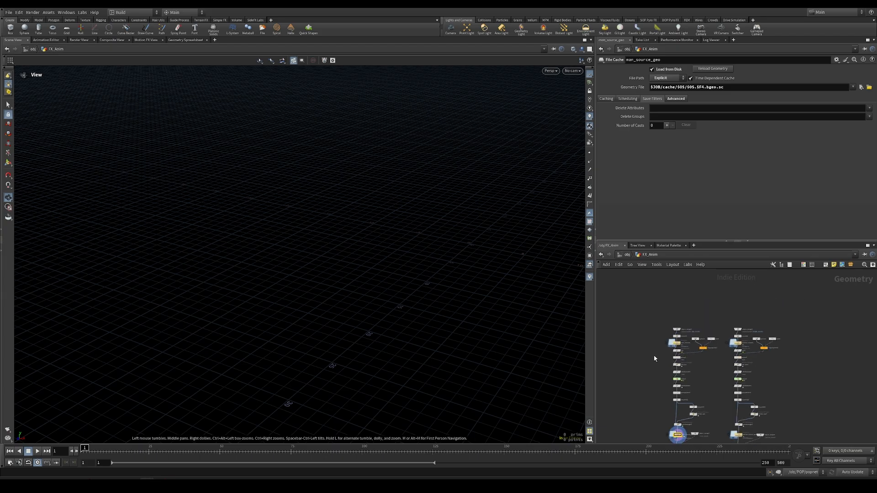
middle_click_drag(654, 372, 642, 346)
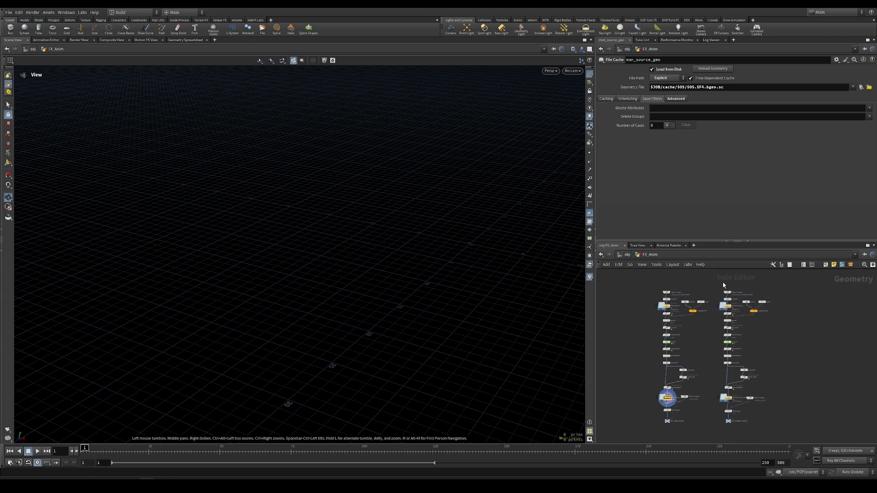
left_click_drag(722, 299, 787, 427)
left_click_drag(789, 430, 789, 431)
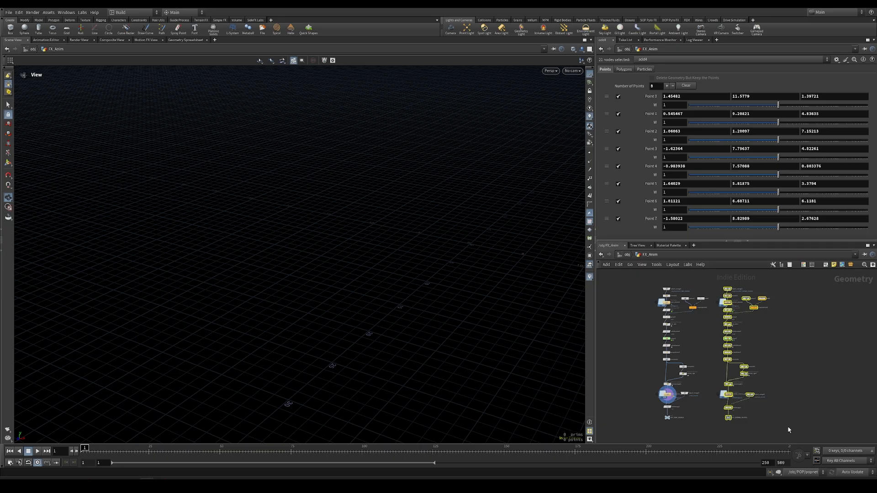
key("Delete")
Step: Display object_merge1, set its Object 1 path to /obj/Scene_Anim/OUT_ANIM/ and scrub to frame 27 to check the merged walk
scroll(664, 284, "up", 10)
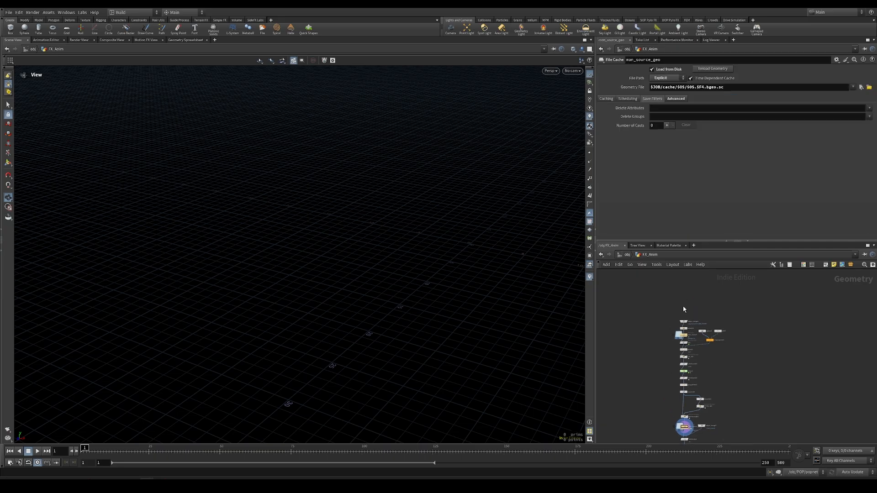
left_click(692, 321)
left_click(690, 322)
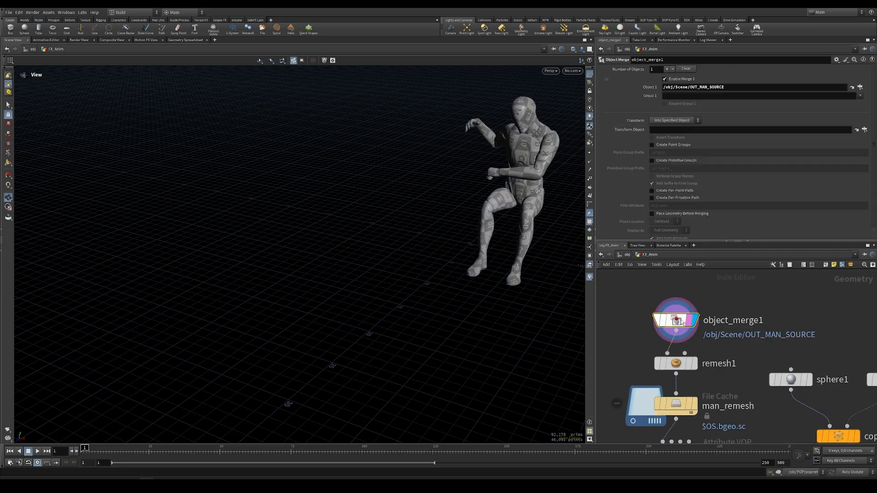
left_click(689, 87)
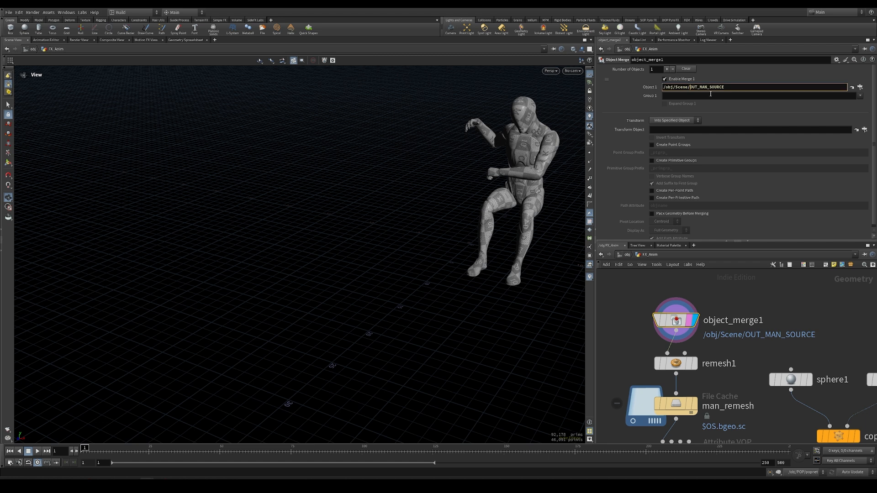
type("_Anim")
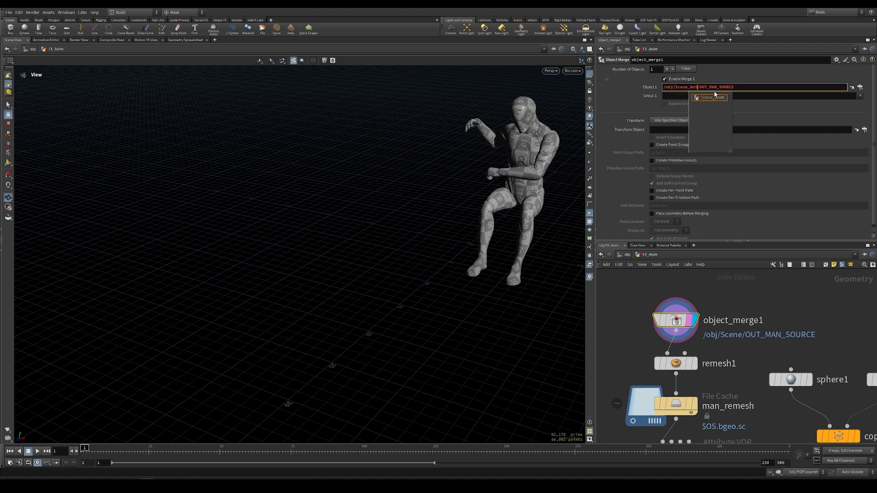
key("BackSpace")
key("BackSpace")
key("BackSpace")
key("BackSpace")
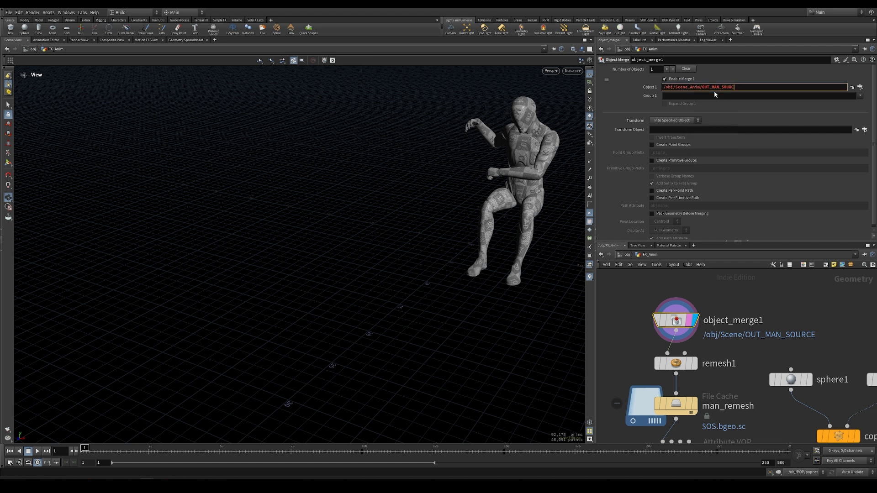
key("BackSpace")
key("BackSpace")
key("BackSpace")
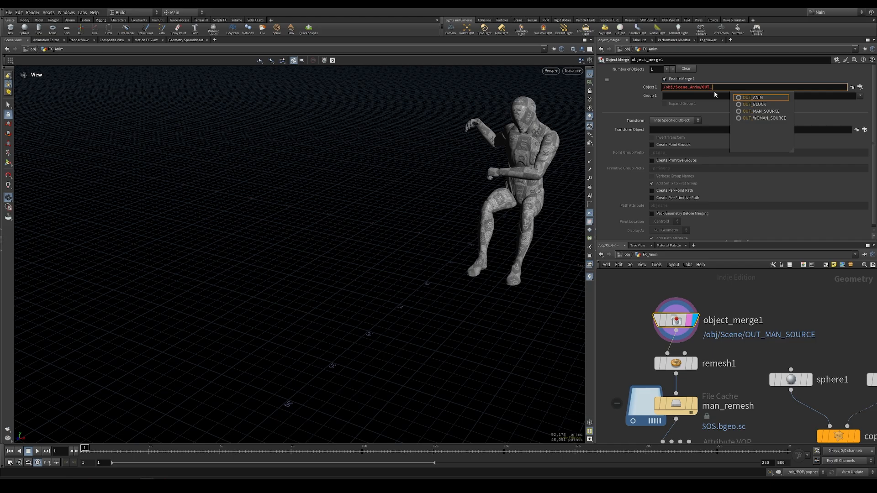
type("ANIM/")
key("Return")
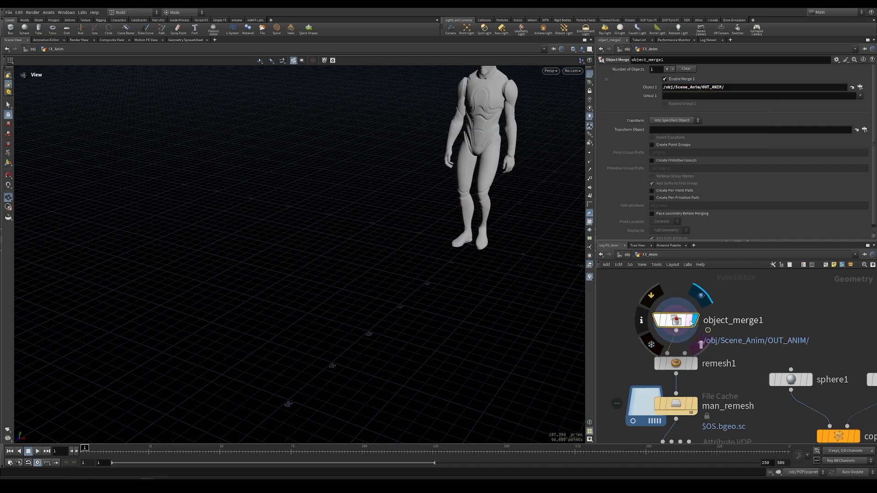
left_click_drag(83, 450, 154, 450)
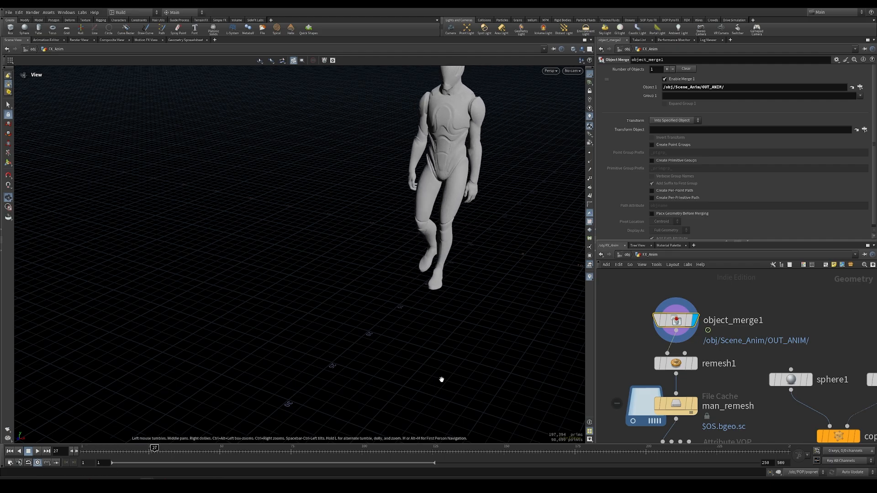
Step: Delete remesh1 so that object_merge1 feeds the man_remesh file cache directly
scroll(638, 314, "down", 2)
left_click(694, 332)
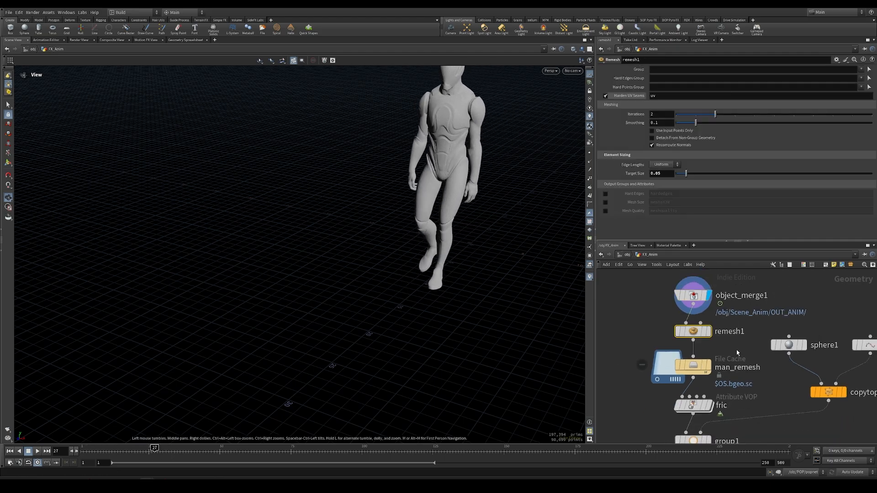
key("Delete")
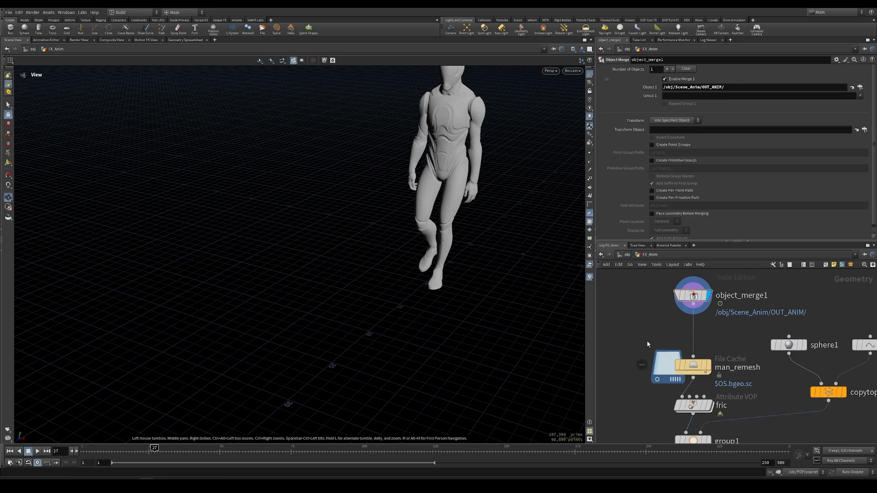
Step: Delete the man_remesh file cache so that object_merge1 feeds fric directly
scroll(663, 292, "down", 3)
left_click_drag(652, 321, 716, 350)
key("Delete")
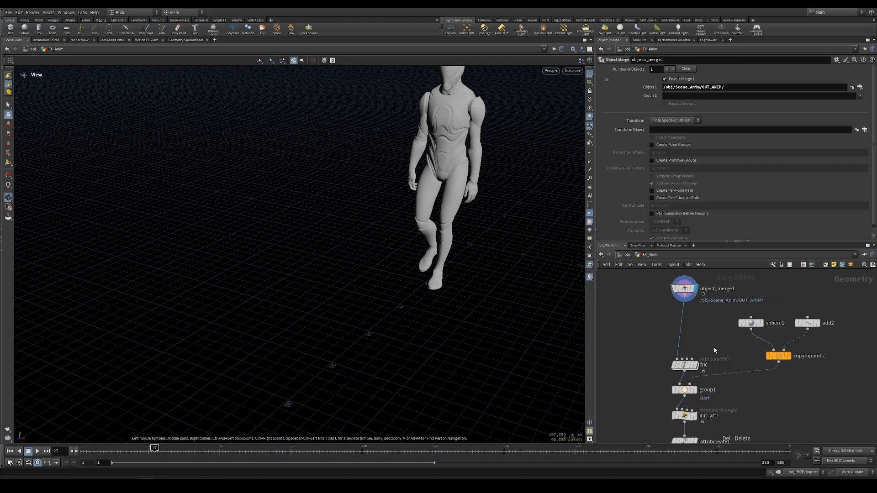
Step: Display the fric node, enable the fric Point Attribute visualizer and scrub to frame 20 to check the pattern on the walking character
left_click(684, 364)
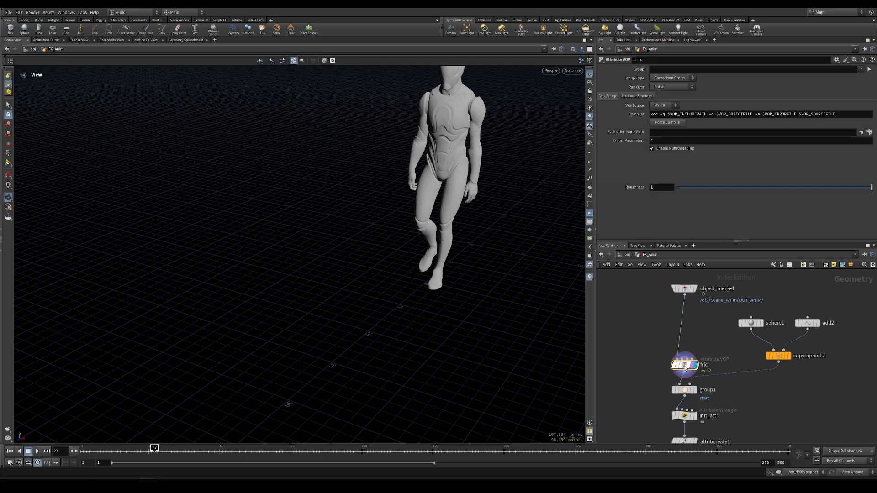
left_click(590, 278)
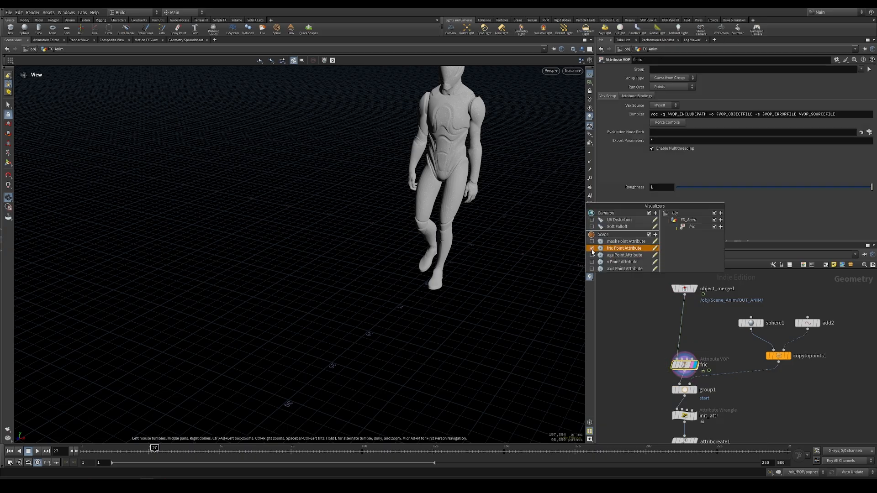
left_click(592, 248)
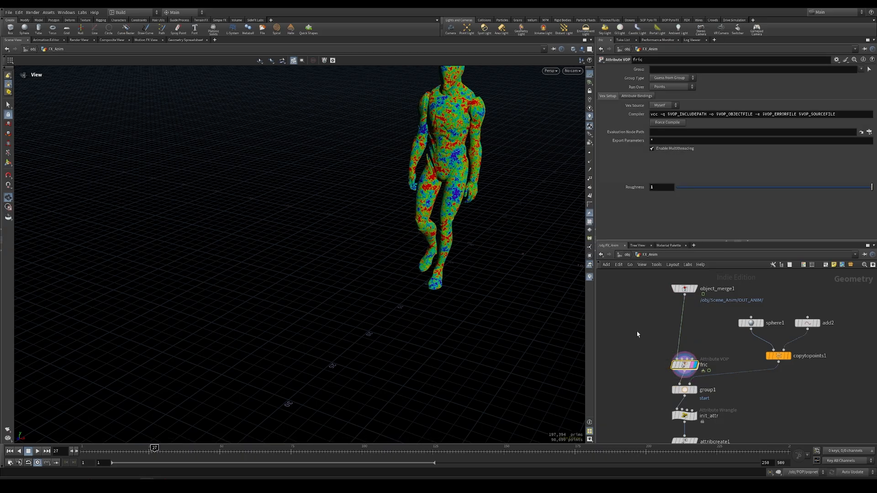
left_click_drag(392, 192, 240, 189)
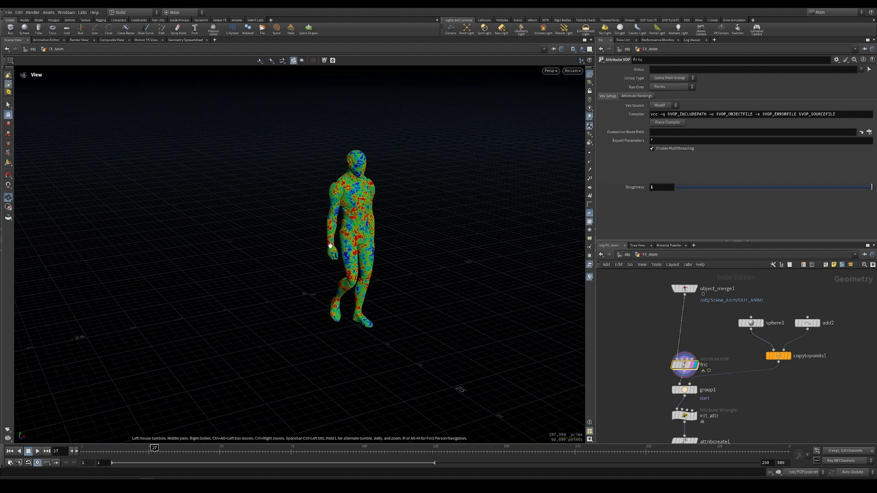
left_click_drag(96, 452, 135, 456)
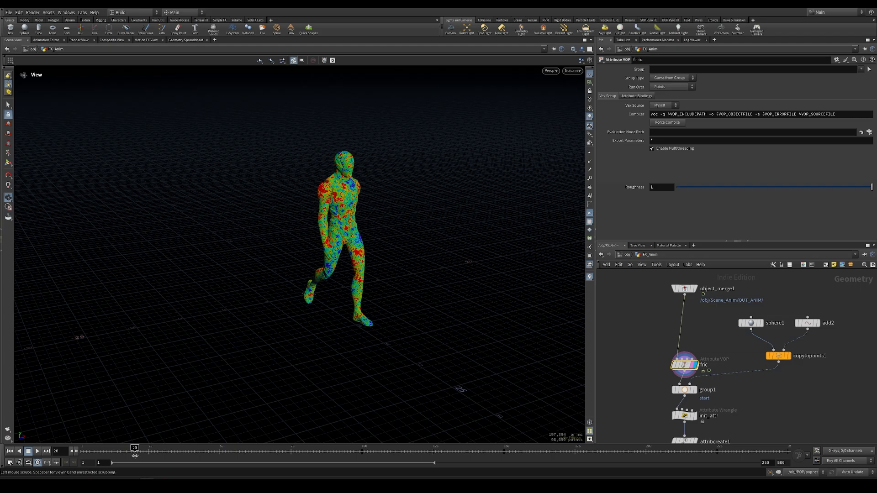
Step: Inside fric, add a Bind node named rest with type 3 Floats (vector)
double_click(684, 365)
key("Tab")
type("bi")
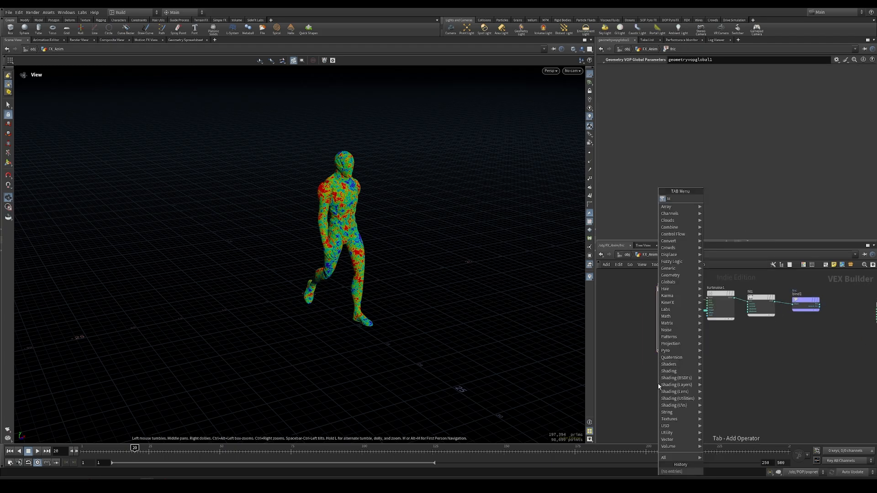
type("nd")
key("Return")
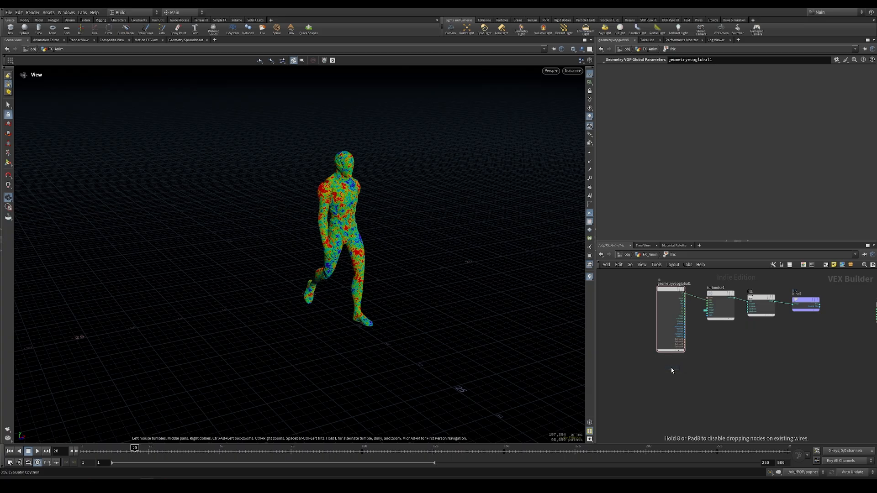
left_click(672, 371)
double_click(676, 70)
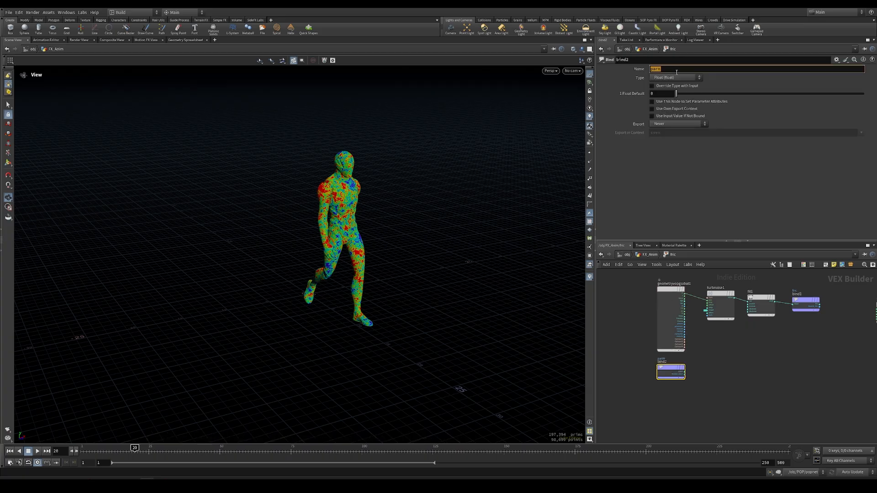
left_click(677, 80)
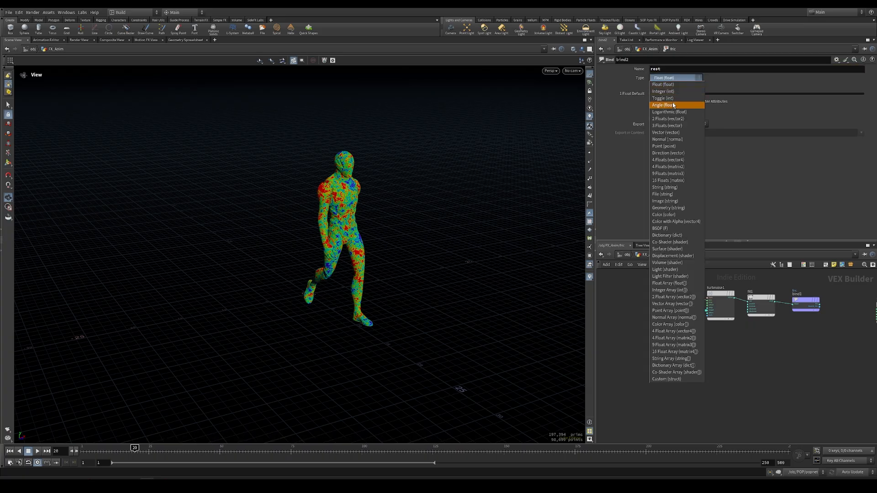
left_click(674, 119)
Step: Connect the rest bind output to turbnoise1's position input, then leave the VOP network and scrub to frame 35
scroll(672, 378, "up", 3)
left_click(665, 379)
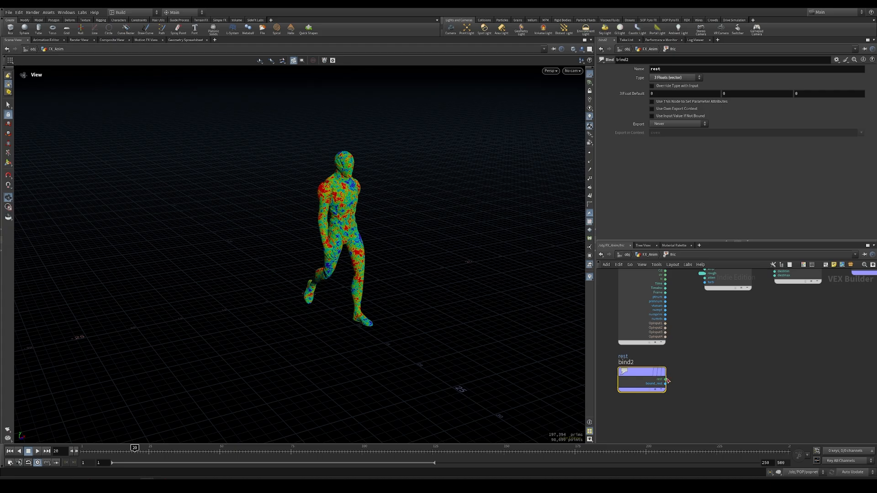
middle_click_drag(704, 270, 683, 344)
left_click(689, 335)
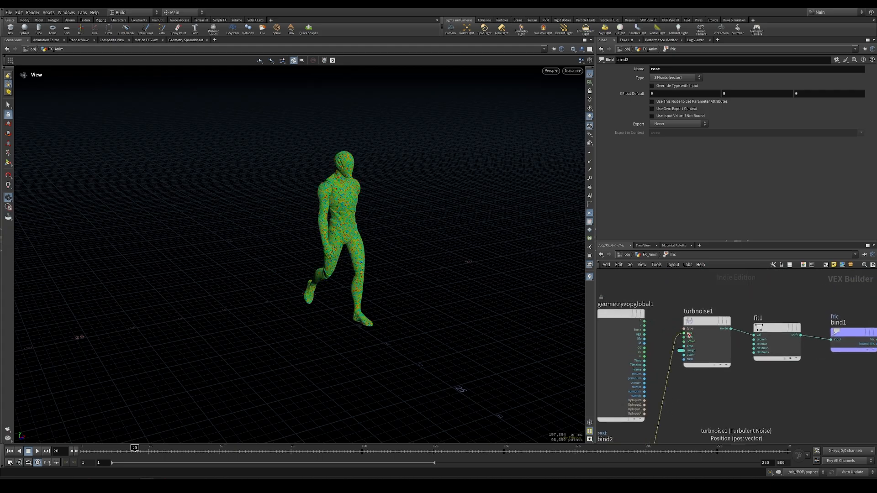
key("u")
left_click_drag(135, 449, 177, 449)
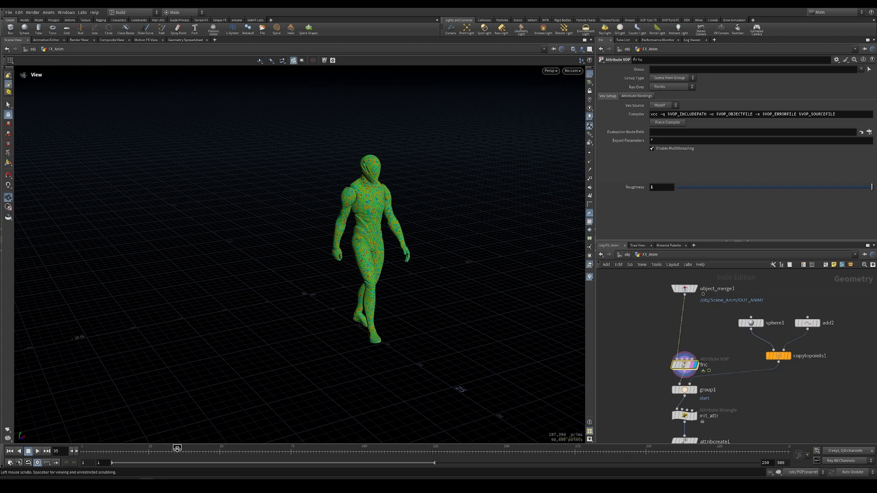
Step: Review the remesh, bone deform and transform chain inside Scene_Anim, then return to the object level
left_click(627, 255)
left_click(677, 294)
double_click(680, 297)
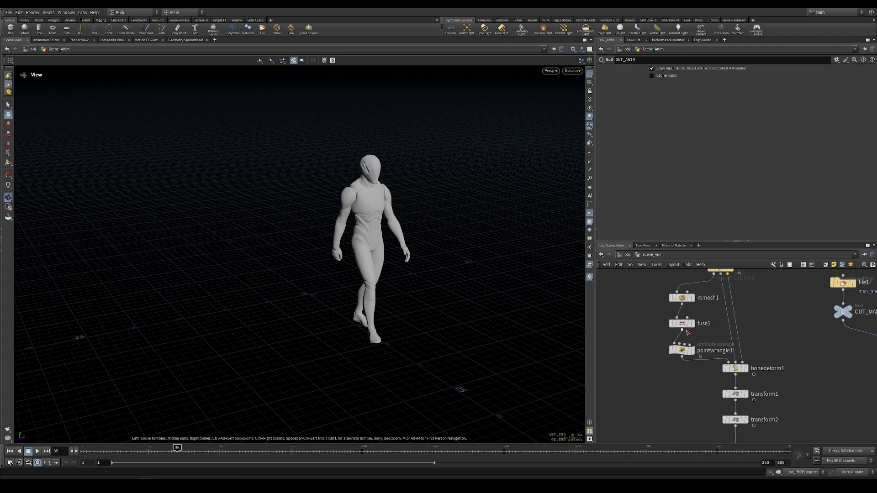
left_click(735, 394)
left_click(622, 256)
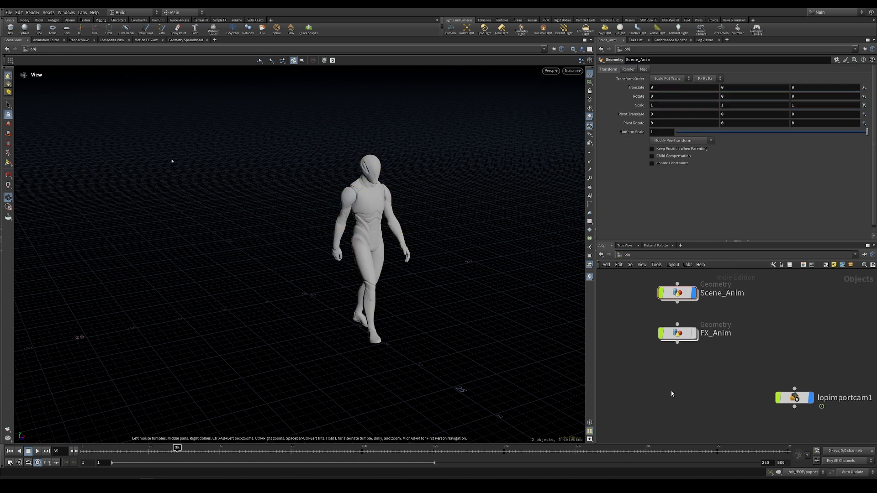
Step: Inside FX_Anim's fric node, set turbnoise1's frequency to 0.1 on all three axes and scrub to frame 25
double_click(676, 333)
double_click(683, 368)
left_click(685, 367)
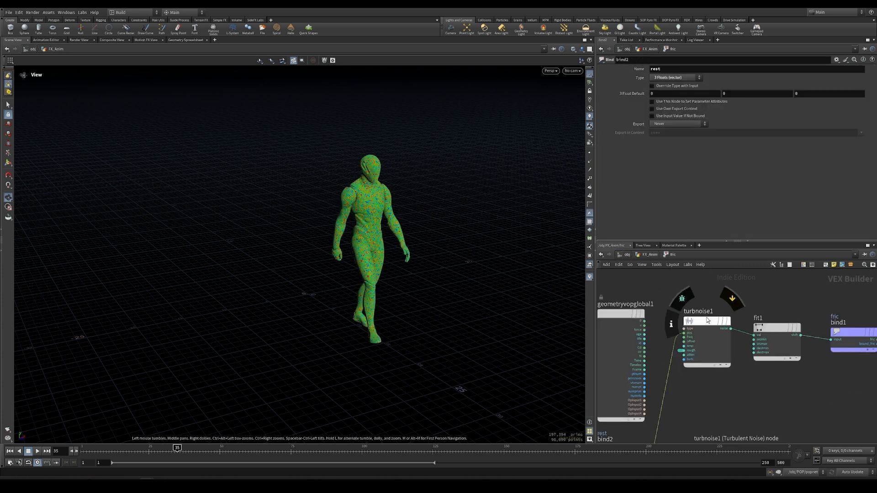
middle_click_drag(640, 98, 610, 93)
left_click_drag(431, 221, 385, 146)
left_click_drag(177, 446, 154, 435)
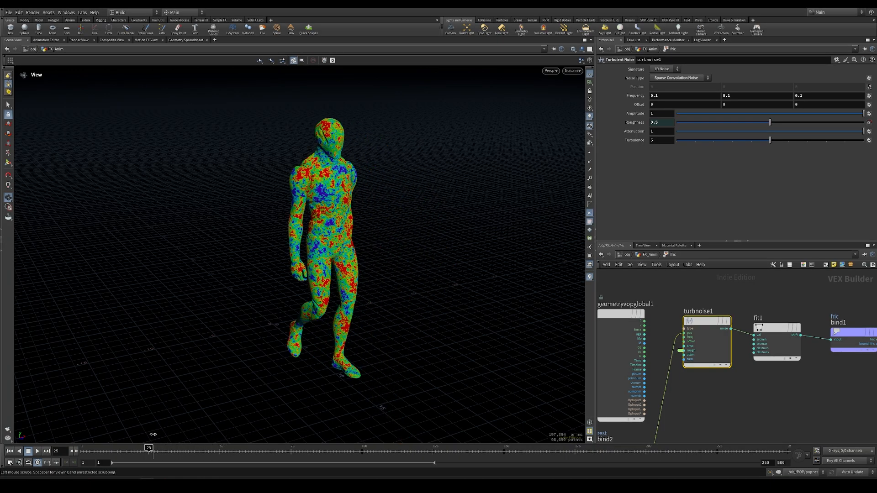
Step: Leave the fric network and place a Time Shift node beside the wire between object_merge1 and fric
left_click(649, 256)
middle_click_drag(647, 331, 650, 336)
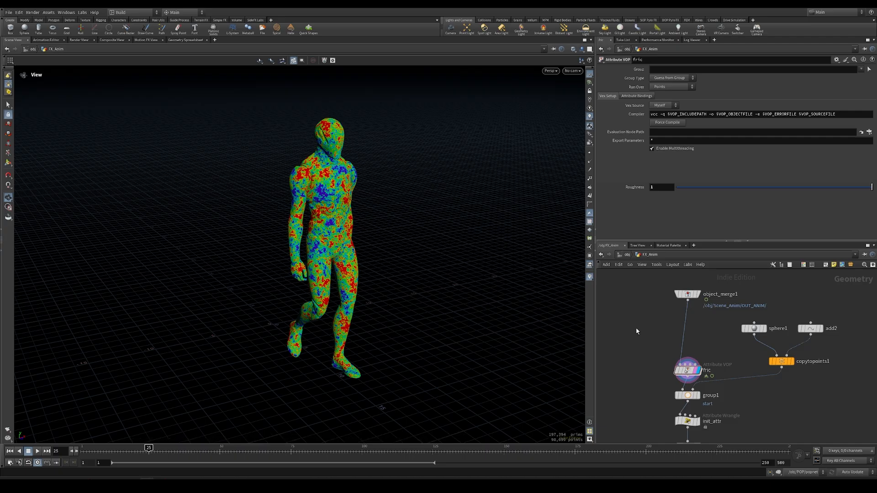
key("Tab")
type("time")
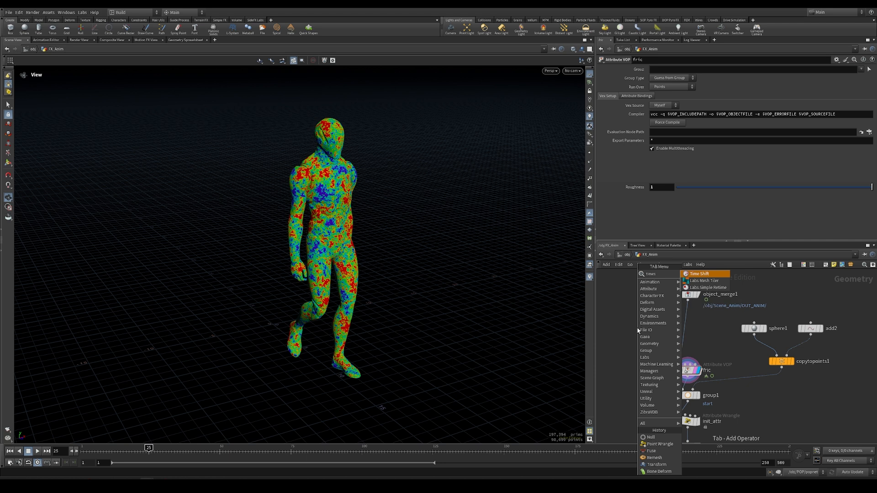
key("Return")
left_click(638, 328)
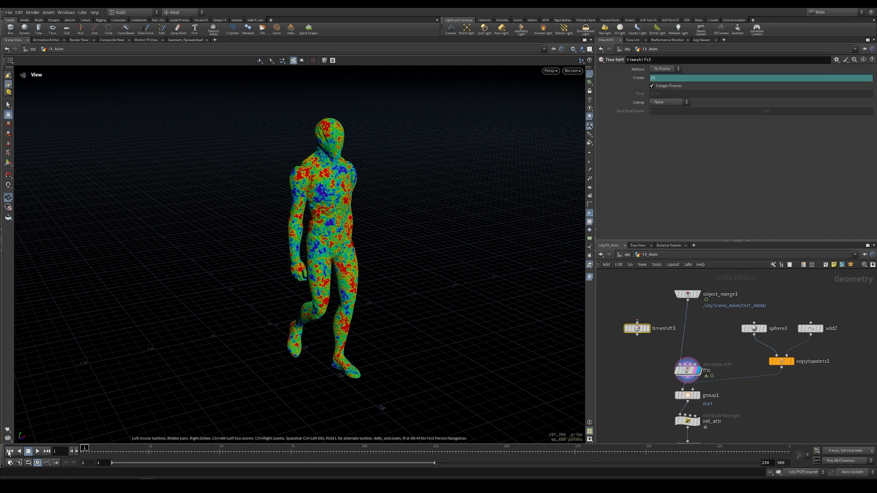
Step: Go to frame 1, delete the Time Shift's frame channels to fix it at 1, and insert it between object_merge1 and fric
left_click(9, 452)
right_click(636, 79)
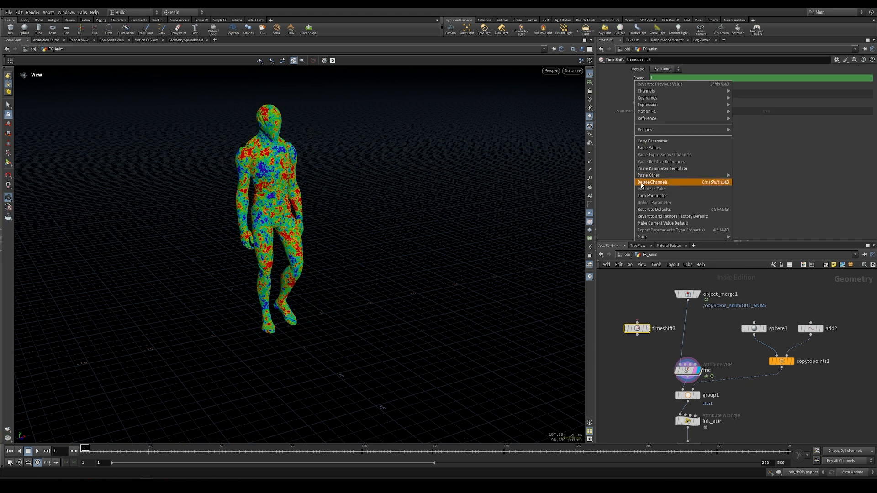
left_click(642, 183)
left_click_drag(638, 329, 688, 332)
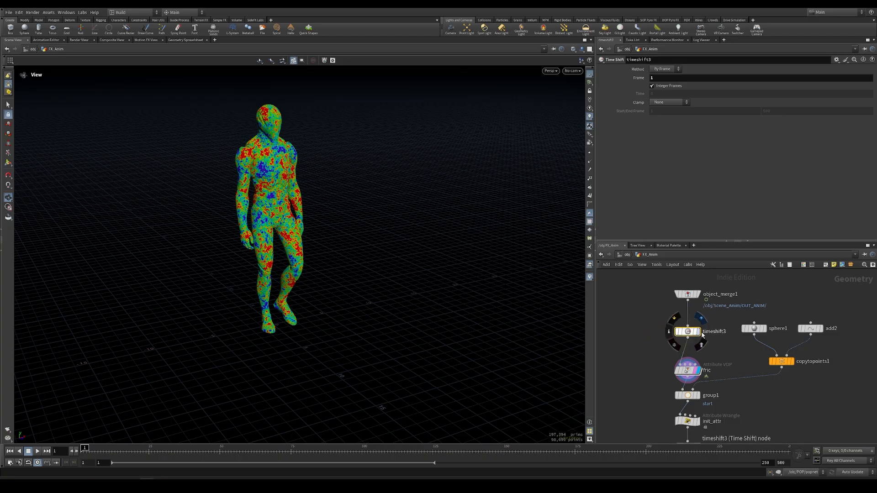
Step: Display timeshift3 and then fric, scrub to frame 23 and examine whether the character holds its first-frame pose
left_click(700, 332)
left_click(698, 371)
left_click(696, 371)
left_click(110, 450)
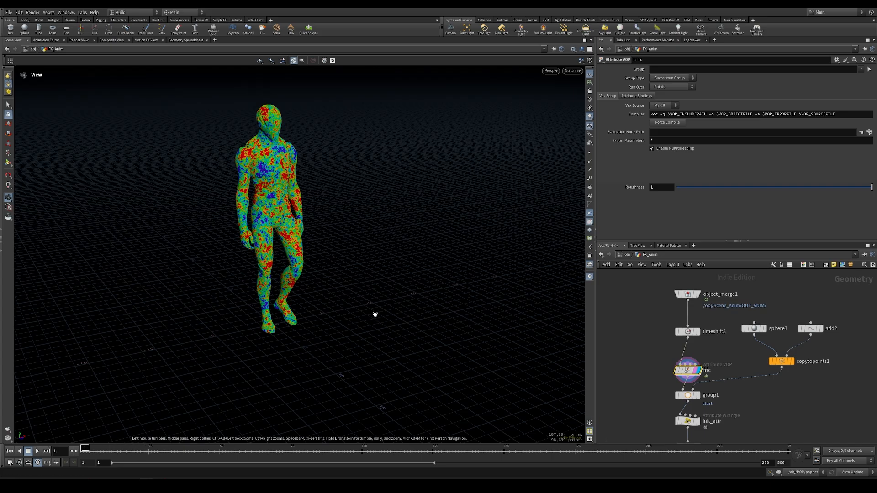
middle_click_drag(373, 294, 436, 339)
left_click_drag(437, 339, 398, 305)
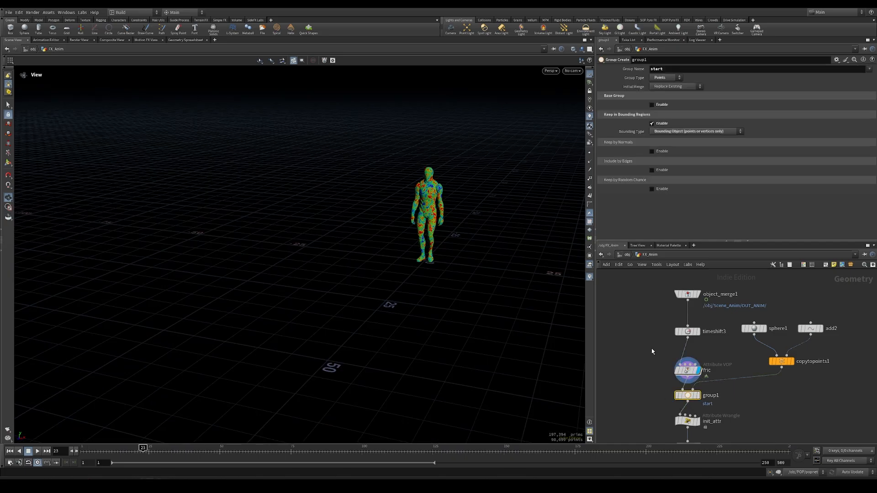
scroll(556, 198, "up", 5)
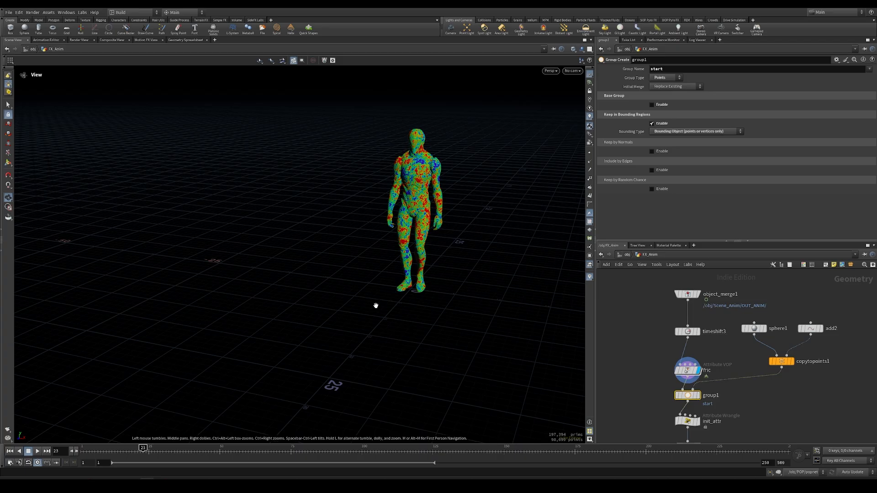
Step: Display object_merge1 and scrub through frame 82 and back to frame 58 to compare the moving character
left_click(697, 294)
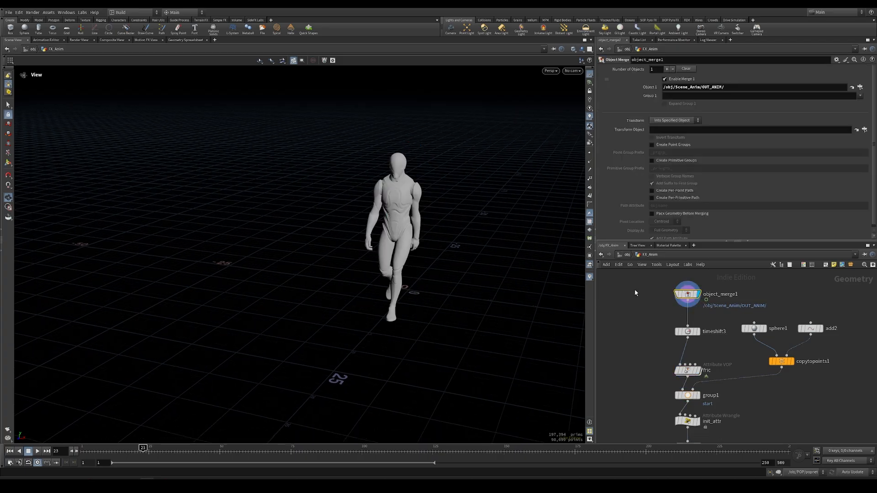
left_click_drag(143, 451, 310, 452)
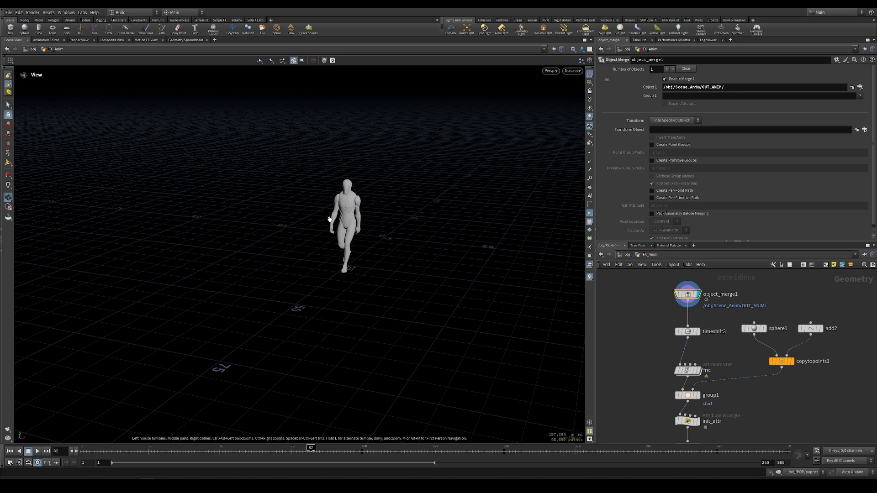
left_click_drag(201, 451, 242, 449)
Step: Display group1, then clear all points of add2 and set its number of points to 4
left_click(704, 393)
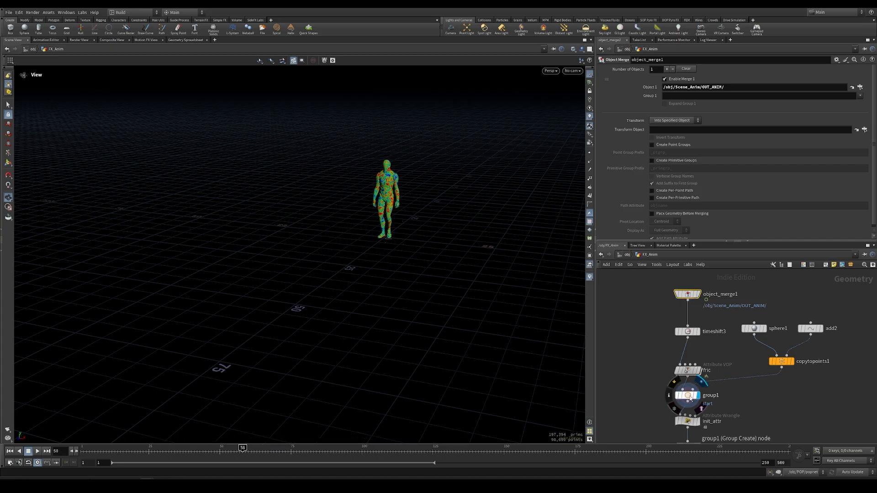
left_click(687, 395)
right_click_drag(362, 172, 375, 203)
middle_click_drag(375, 204, 306, 240)
left_click(810, 329)
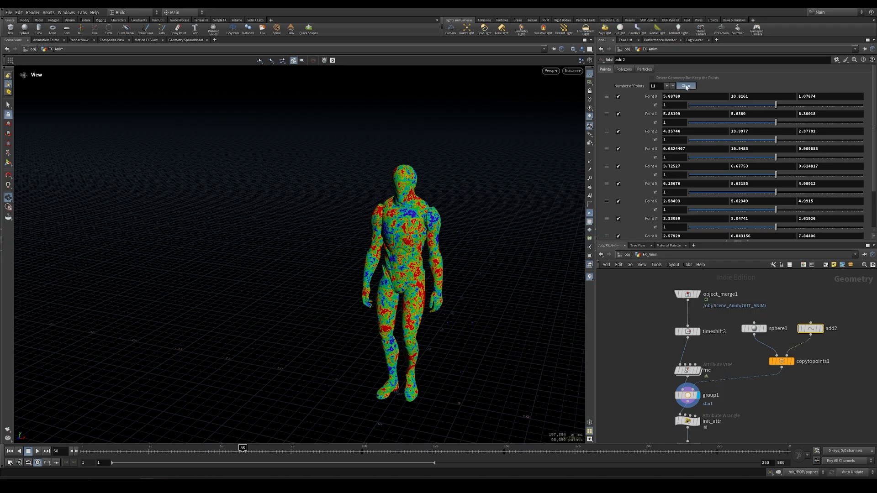
left_click(686, 87)
left_click(667, 85)
left_click(668, 86)
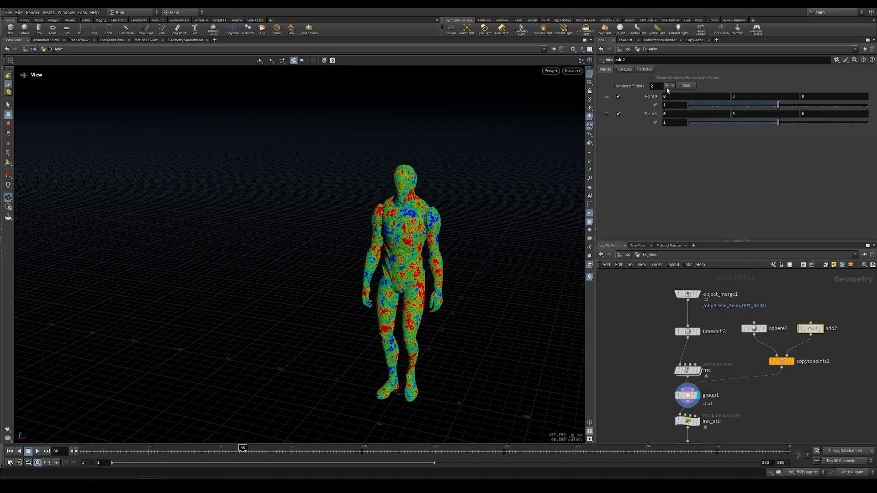
left_click(667, 86)
left_click(667, 86)
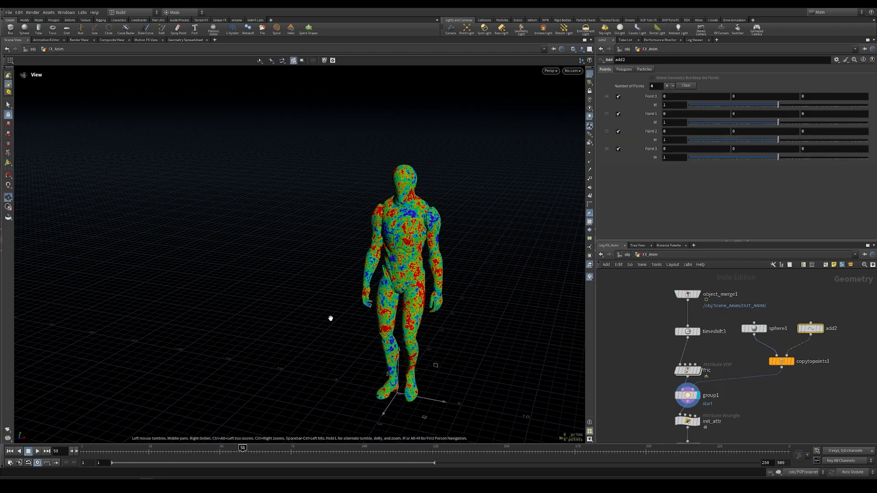
Step: Turn off the attribute visualizer and place add2's four points on the man's right shoulder, abdomen, left knee and head
key("Return")
left_click(590, 278)
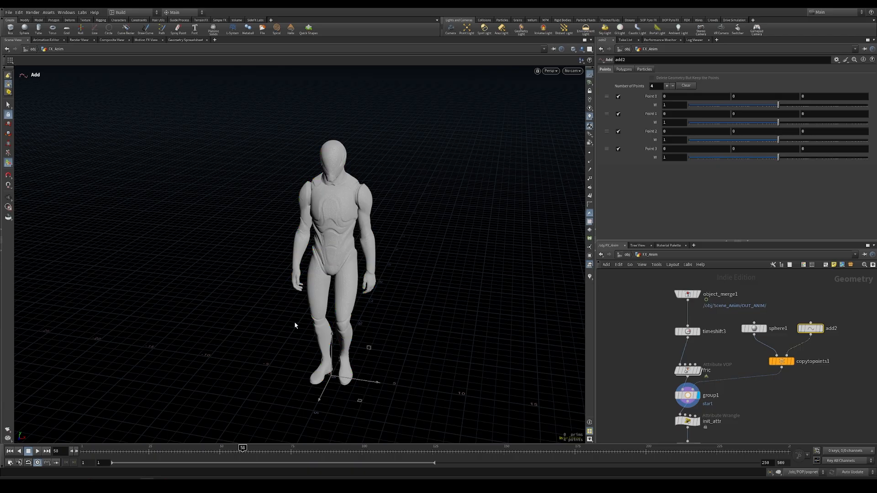
scroll(156, 231, "up", 4)
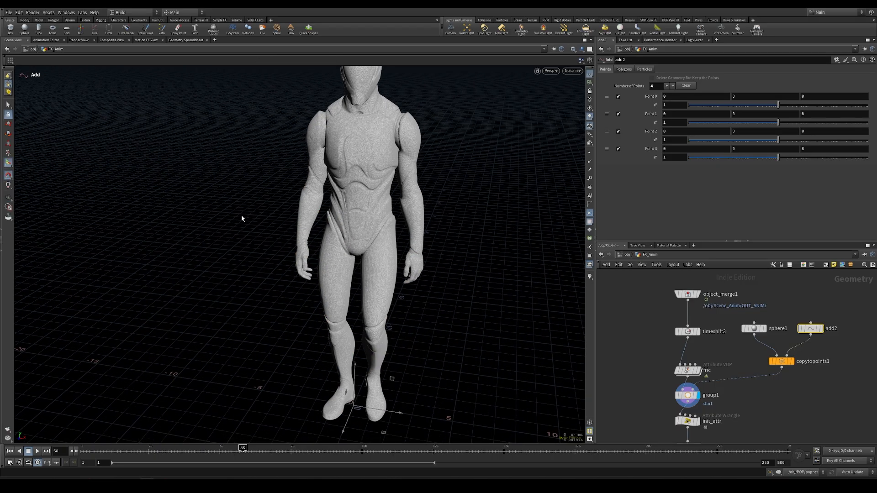
left_click_drag(357, 408, 315, 128)
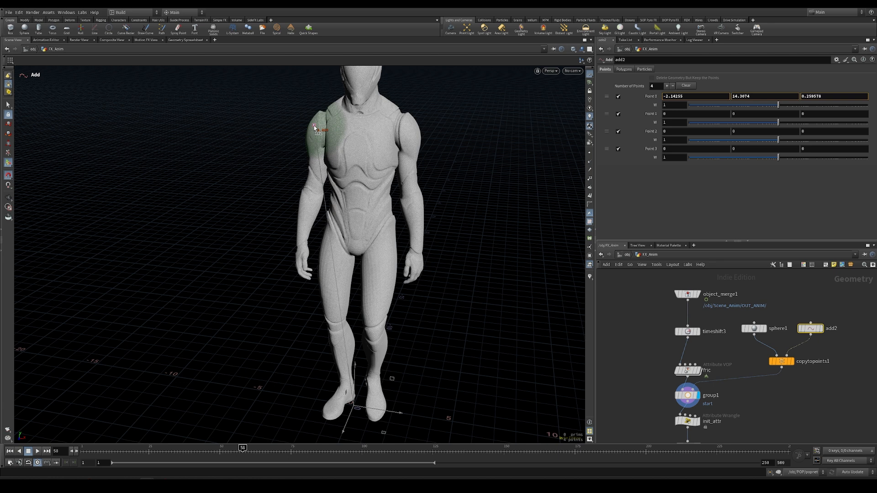
left_click_drag(356, 409, 358, 202)
left_click_drag(357, 409, 373, 327)
scroll(374, 327, "down", 3)
left_click_drag(366, 403, 371, 107)
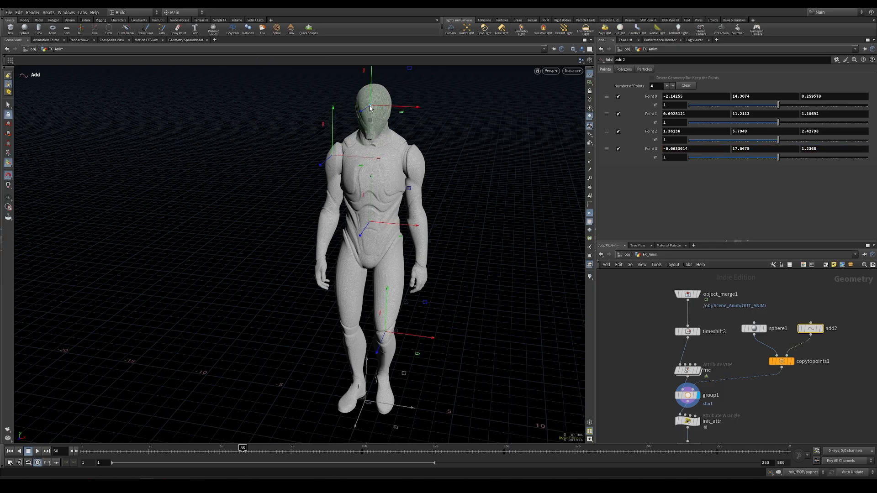
Step: Display attribdelete1, enable the mask point visualizer and play from frame 1 to examine the infection spreading from the four start points
scroll(695, 357, "down", 5)
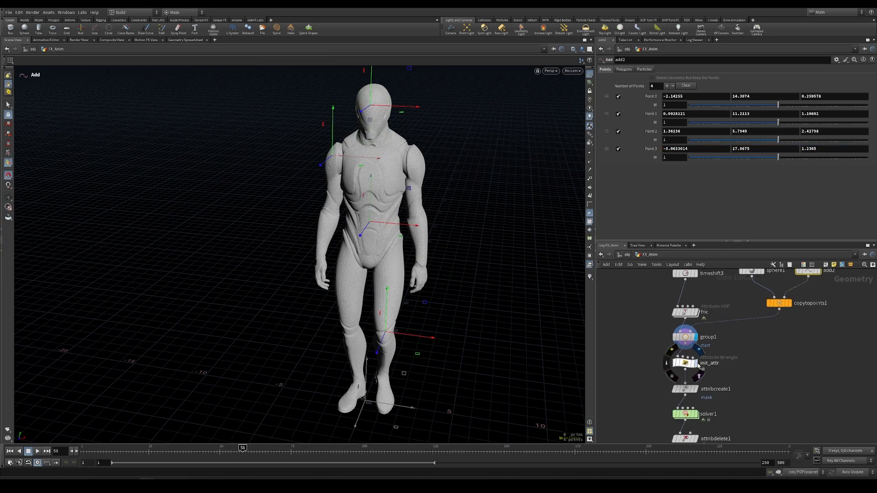
left_click(694, 365)
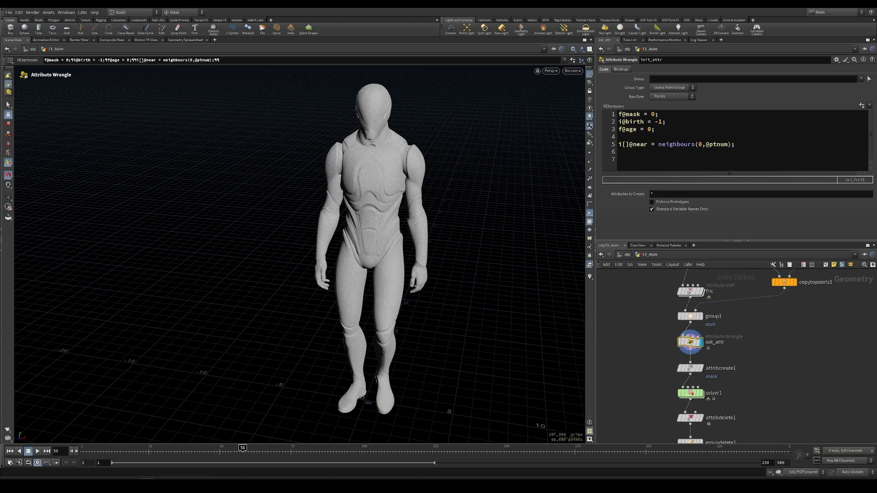
left_click(690, 418)
key("ctrl+Up")
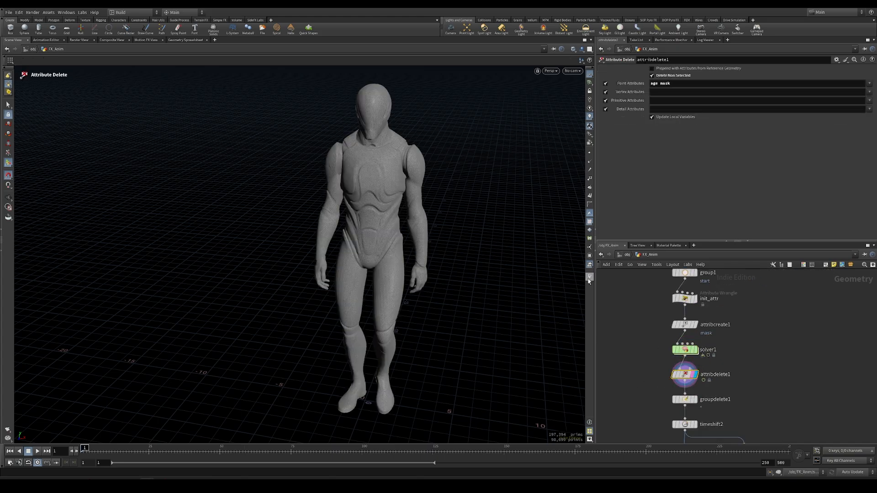
left_click(590, 277)
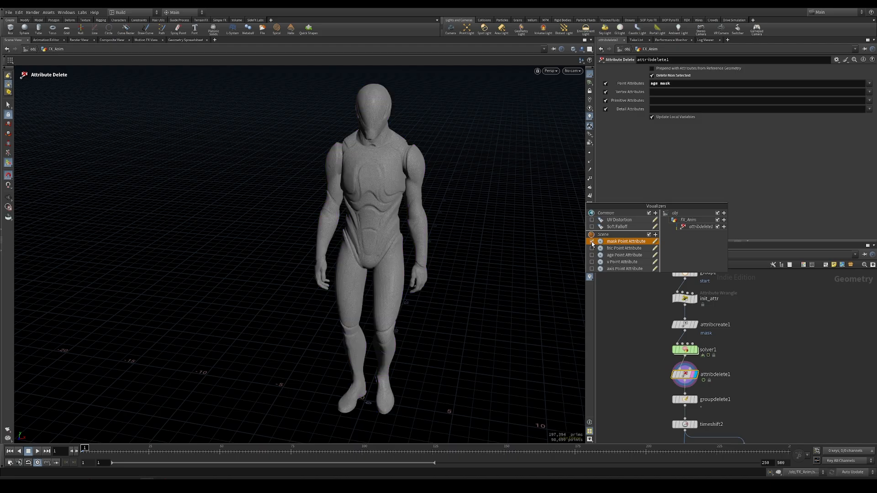
left_click_drag(383, 338, 323, 355)
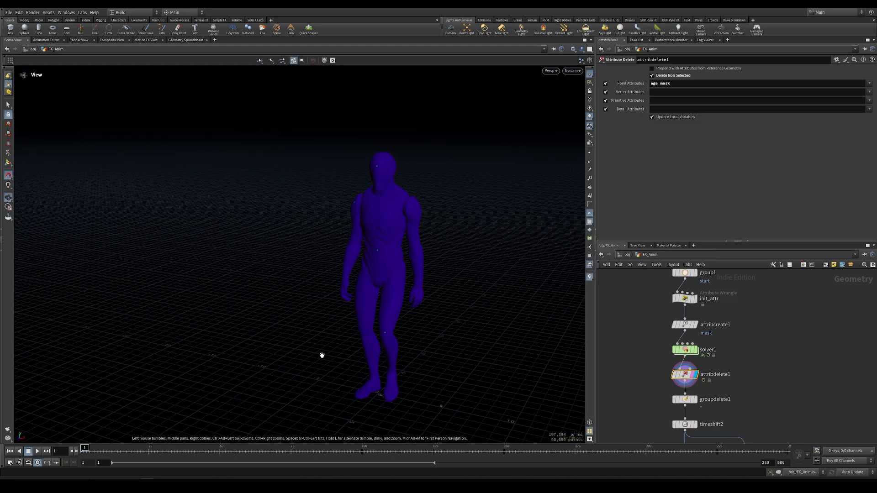
left_click(37, 452)
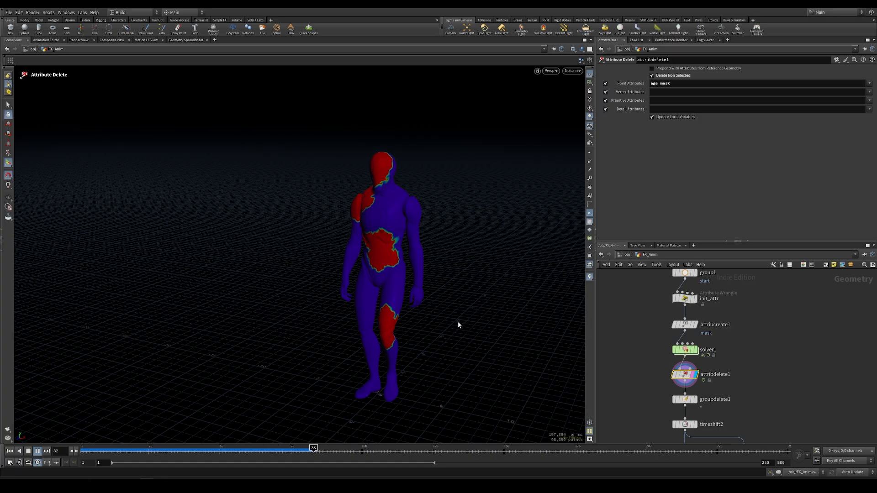
left_click(385, 450)
left_click_drag(385, 450, 305, 450)
Step: Save the scene, then display pointwrangle1 and scrub to frame 78
key("ctrl+s")
middle_click_drag(782, 386, 749, 349)
left_click(716, 330)
mouse_move(298, 450)
left_mouse_down()
mouse_move(221, 450)
mouse_move(299, 450)
left_mouse_up()
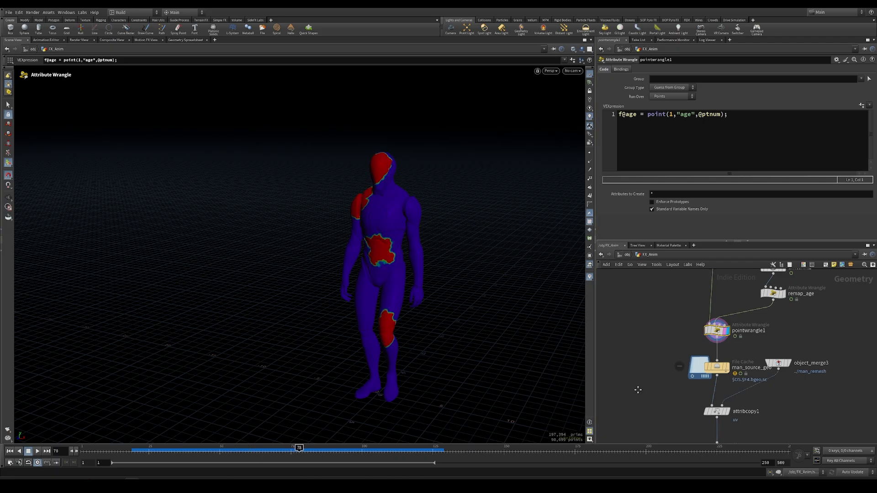
Step: Move the man_source_geo file cache aside and rename it man_anim_source_geo
middle_click_drag(702, 419, 723, 391)
left_click_drag(766, 344, 702, 347)
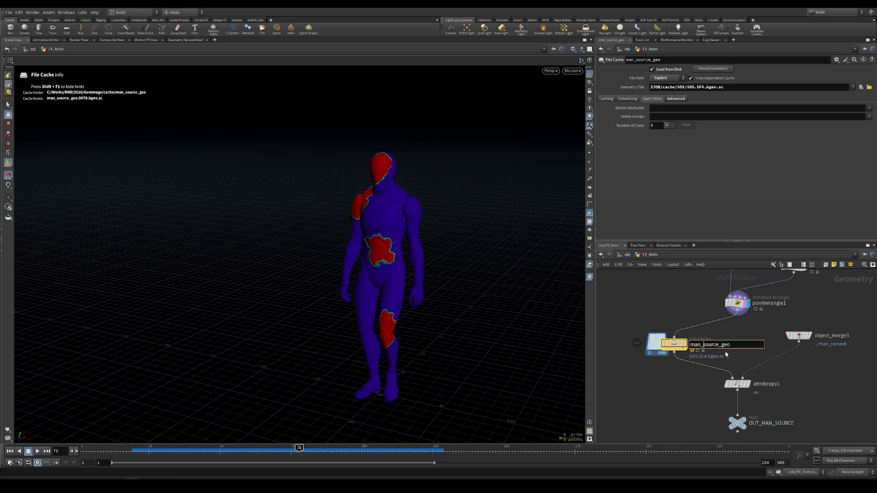
type("anim_")
Step: Browse for the folder C:/Works/RND/2026/Gommage/Anim_Tutorial_Cache/ and copy its path without accepting a file
left_click(862, 87)
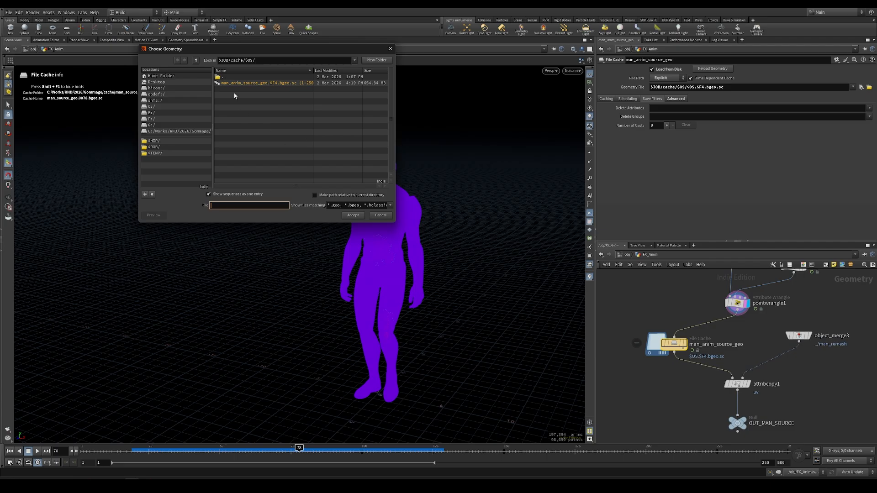
double_click(247, 77)
double_click(248, 77)
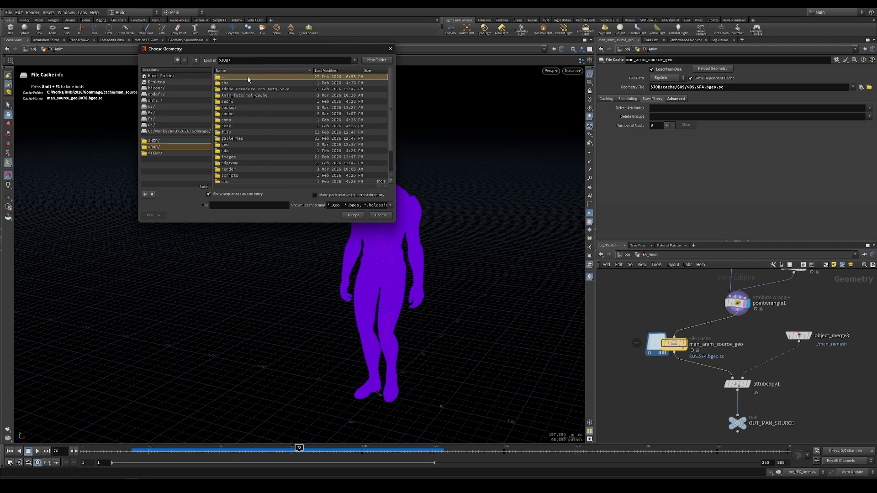
left_click(150, 106)
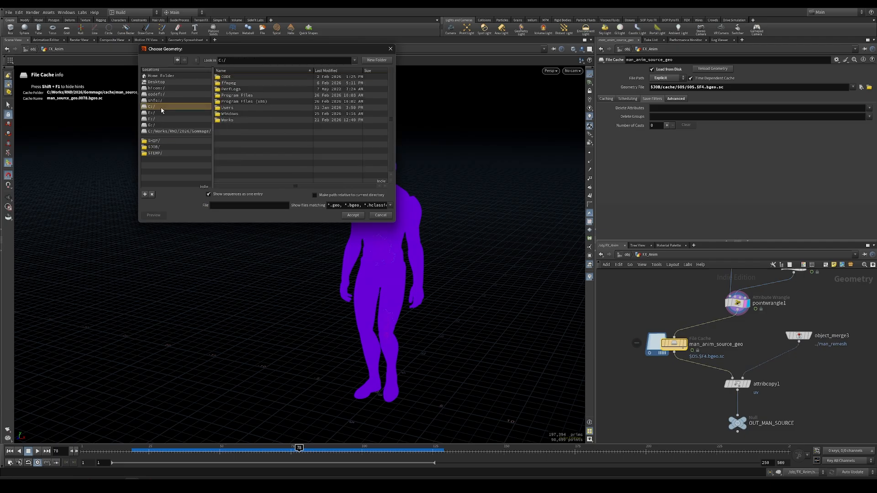
double_click(227, 120)
double_click(228, 83)
double_click(229, 83)
double_click(245, 101)
double_click(245, 100)
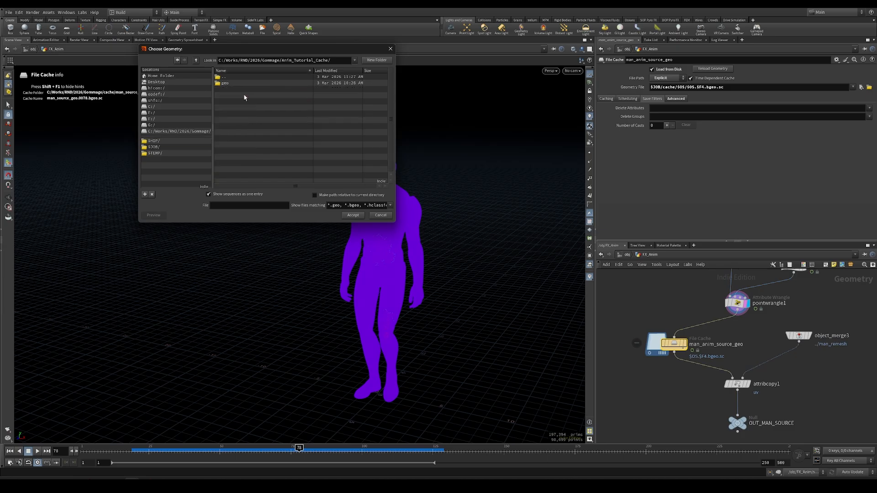
triple_click(336, 60)
key("ctrl+c")
left_click(384, 215)
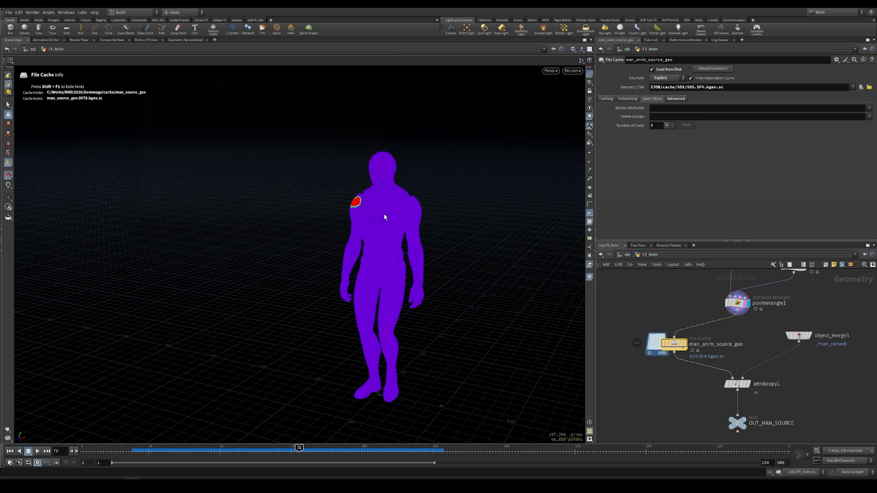
Step: Replace $JOB in the cache's geometry file path with the copied folder, giving C:/Works/RND/2026/Gommage/Anim_Tutorial_Cache/cache/$OS/$OS.$F4.bgeo.sc
left_click_drag(663, 87, 651, 87)
key("ctrl+v")
key("Return")
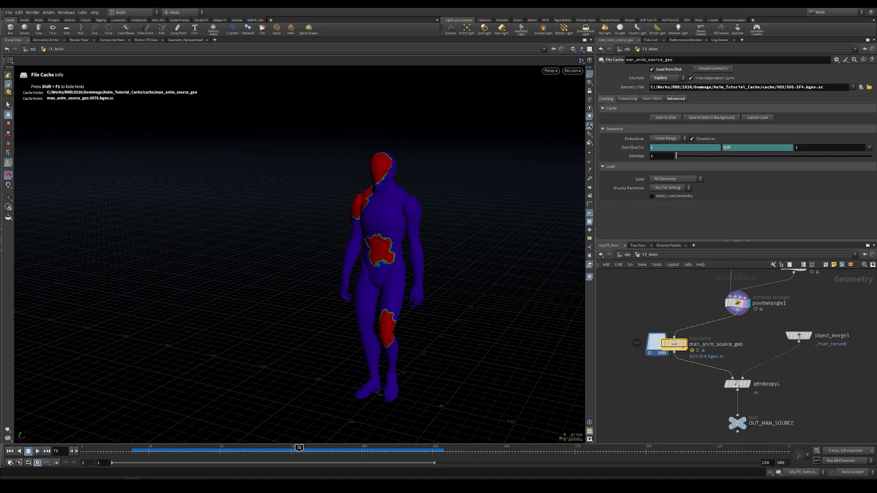
Step: Set the end frame of the global animation range to 250
left_click(9, 463)
double_click(83, 342)
type("250")
key("Return")
left_click(98, 342)
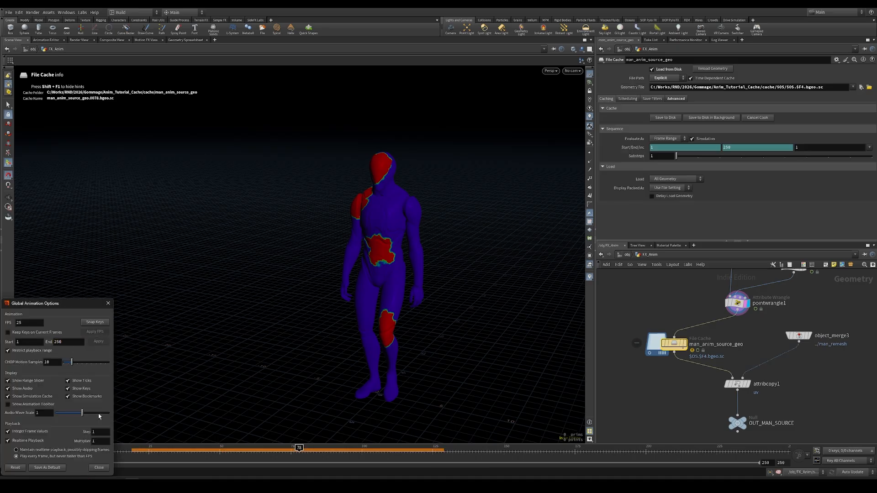
left_click(99, 468)
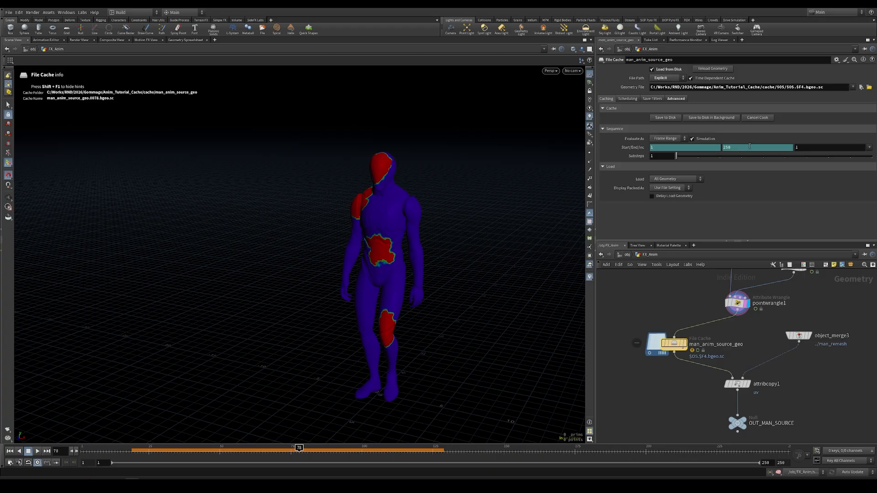
Step: Save the man_anim_source_geo sequence to disk, display the cache and scrub to frame 117
left_click(665, 118)
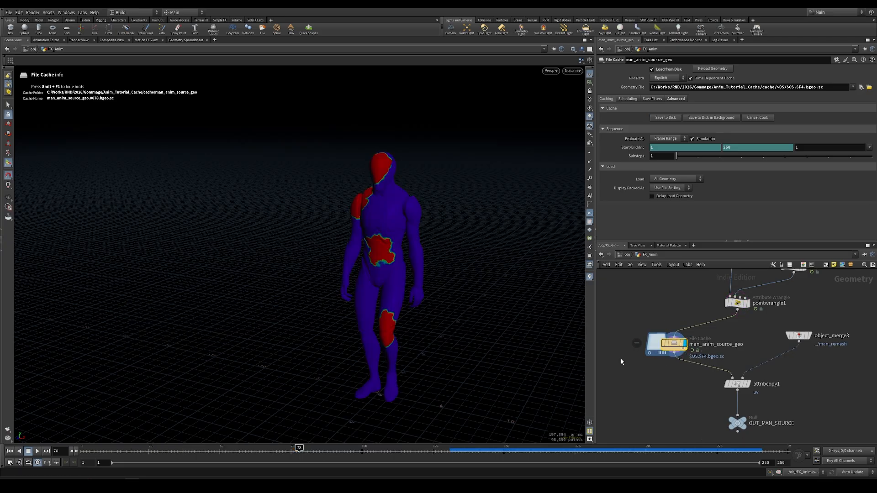
left_click_drag(325, 451, 411, 452)
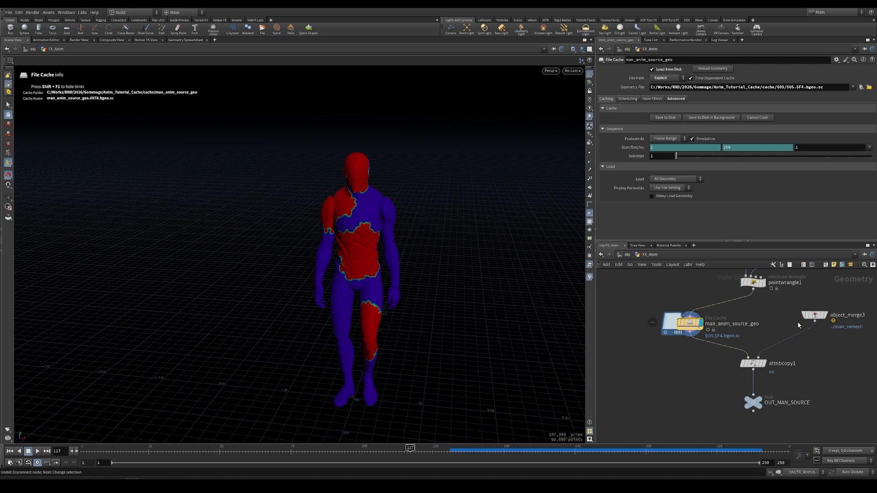
Step: Detach object_merge3 from attribcopy1, point it to ../../Scene_Anim/OUT_ANIM and display the walking character
left_click_drag(809, 320, 692, 320)
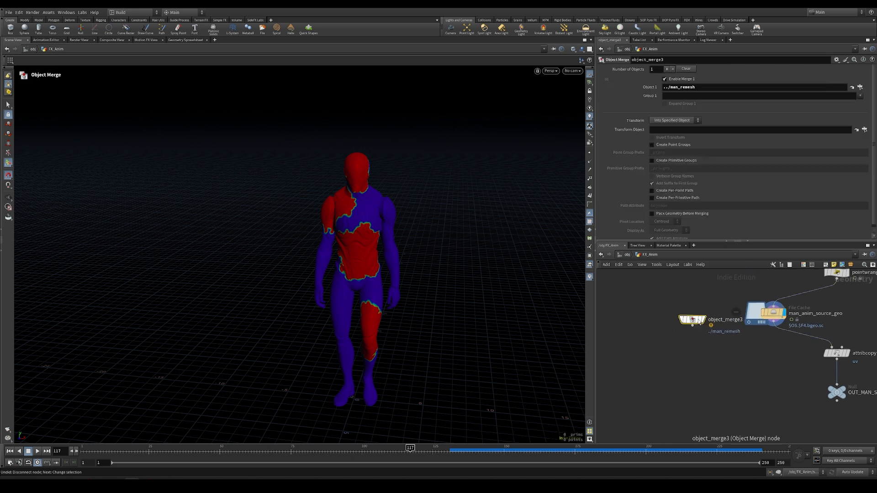
left_click(860, 88)
left_click(799, 45)
left_click(805, 82)
double_click(834, 89)
left_click(703, 316)
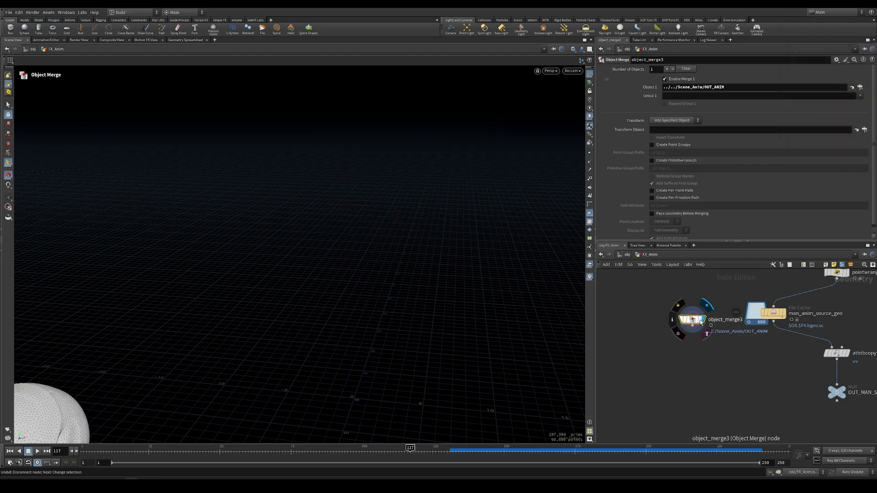
left_click_drag(382, 245, 405, 249)
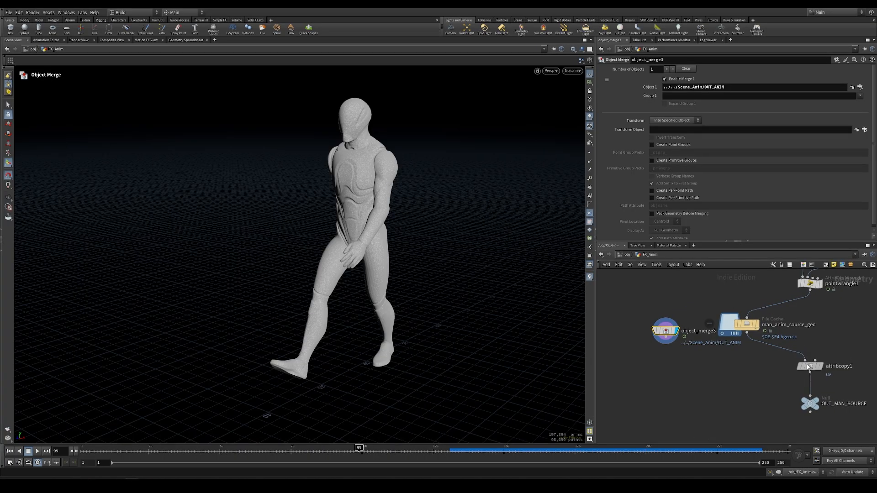
Step: Rewire attribcopy1 with object_merge3 as first input and man_anim_source_geo as second, then display it
left_click_drag(809, 364, 690, 361)
left_click_drag(748, 334, 699, 362)
left_click(693, 367)
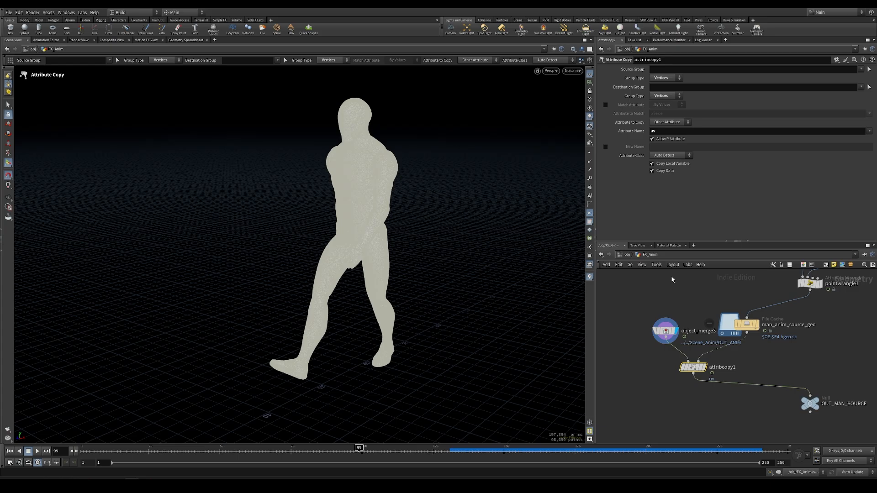
key("r")
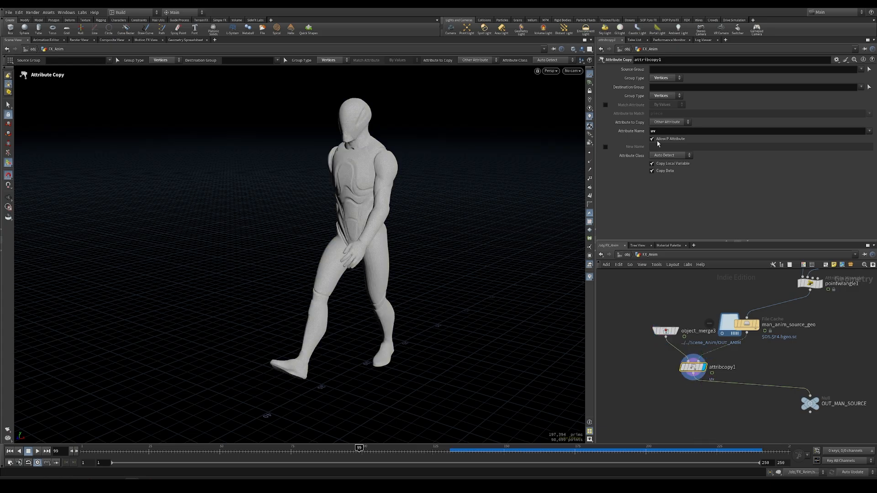
Step: Replace uv in attribcopy1's attribute name with "age mask"
left_click(666, 130)
key("BackSpace")
left_click(870, 131)
left_click(821, 131)
type("age mask")
key("Return")
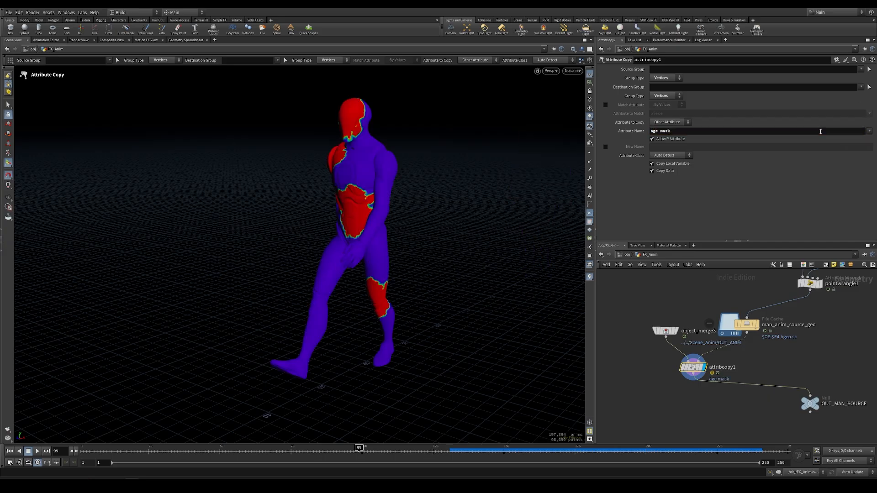
Step: Set both the source and destination group types of attribcopy1 to Points
left_click(668, 96)
left_click(658, 103)
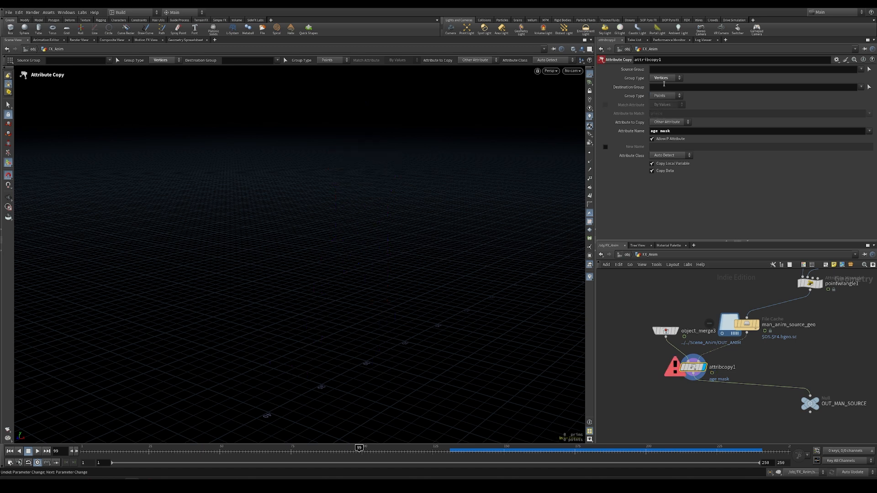
left_click(665, 79)
left_click(660, 92)
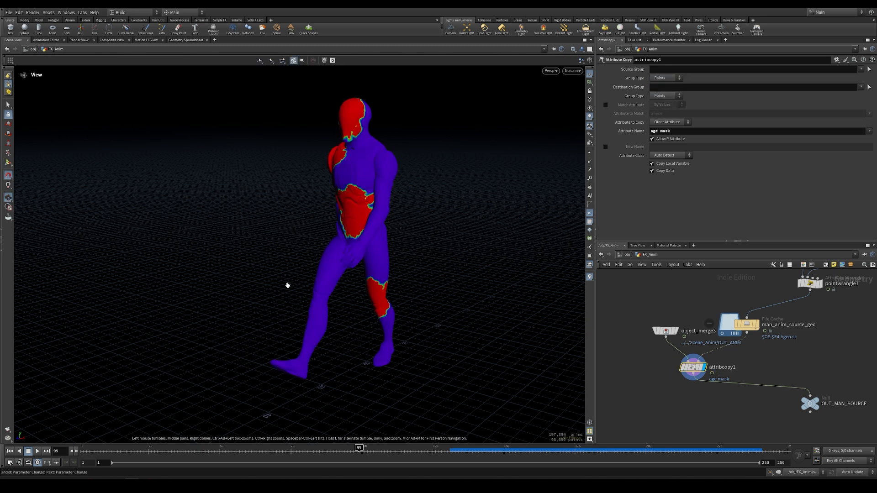
Step: Scrub to frame 116, switch the visualizer from mask to age and scrub back to frame 68 to examine the copied attributes
left_click_drag(277, 454, 407, 450)
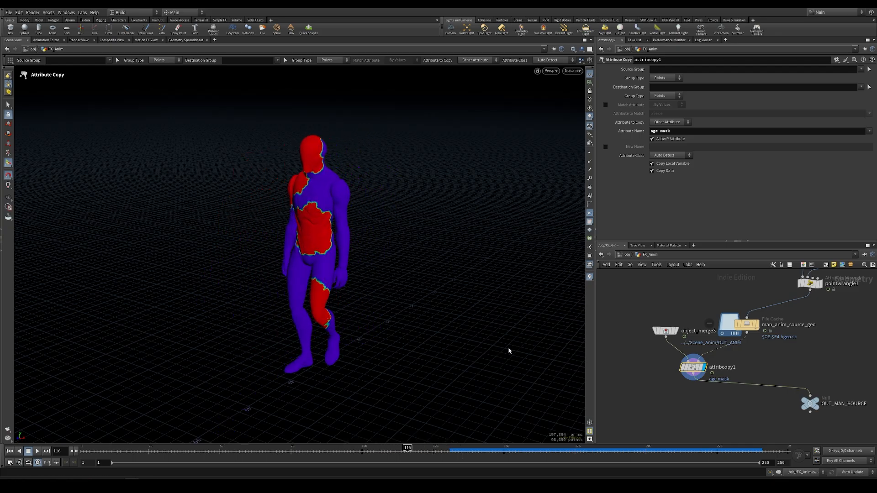
left_click(590, 278)
left_click(591, 255)
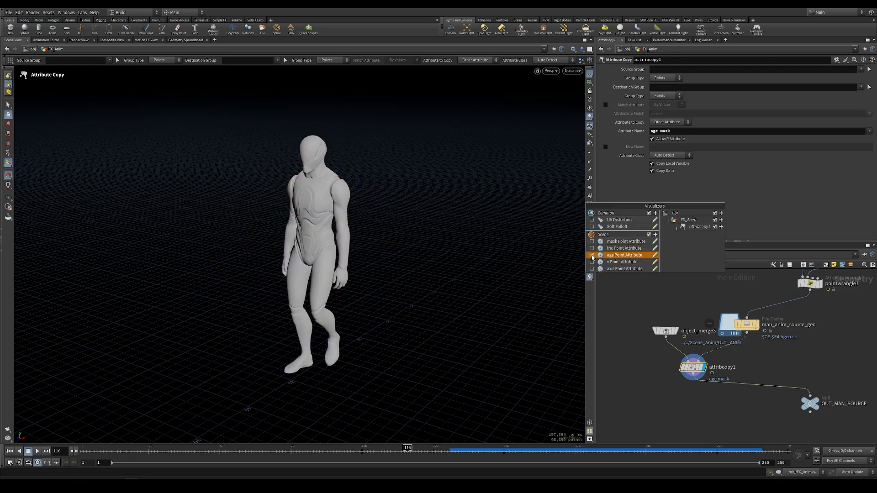
left_click(593, 256)
left_click_drag(393, 450, 271, 471)
Step: Display group1 with add2 selected and examine the four start points on the held first-frame pose
key("h")
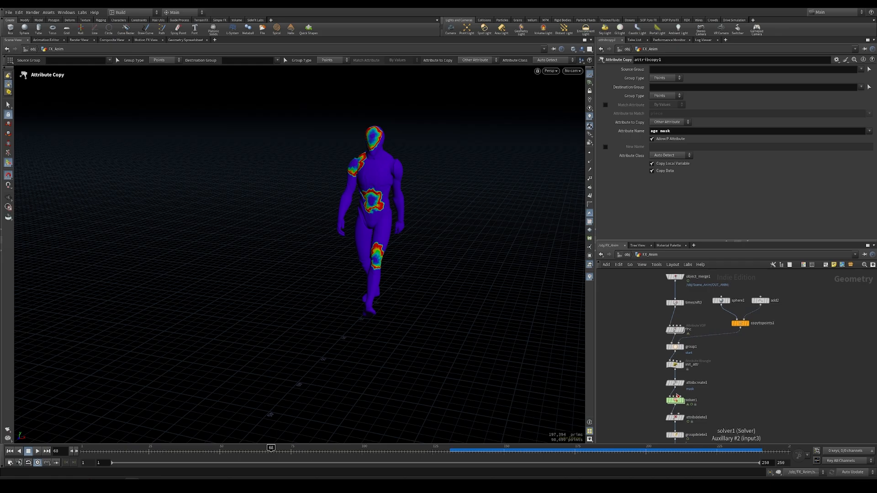
left_click(764, 301)
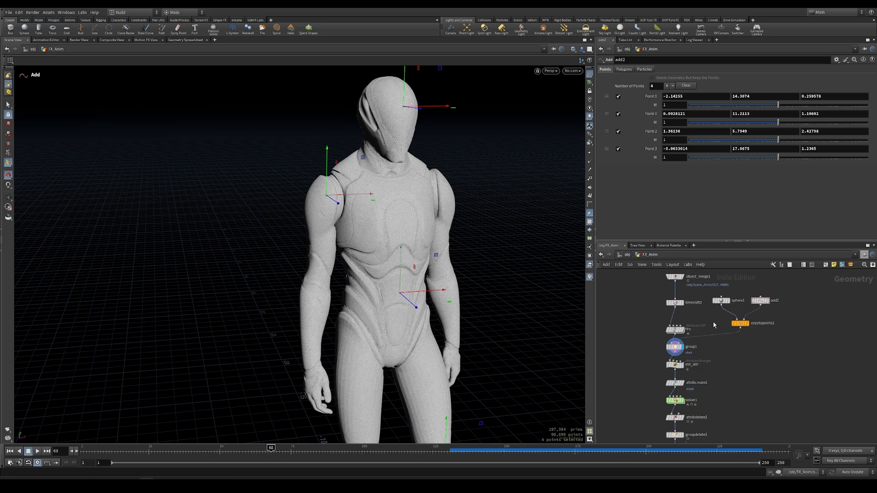
mouse_move(677, 304)
scroll(269, 290, "down", 3)
left_click_drag(268, 290, 363, 261, "alt")
scroll(360, 189, "up", 3)
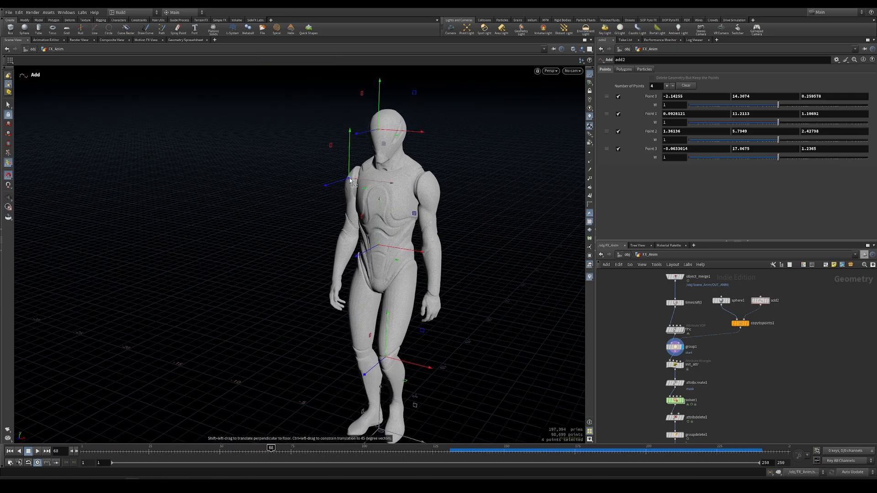
Step: Keyframe the Z position of add2's Point 0 at frame 50, set it to 10 one frame earlier and scrub to frame 70
left_click_drag(230, 452, 221, 453)
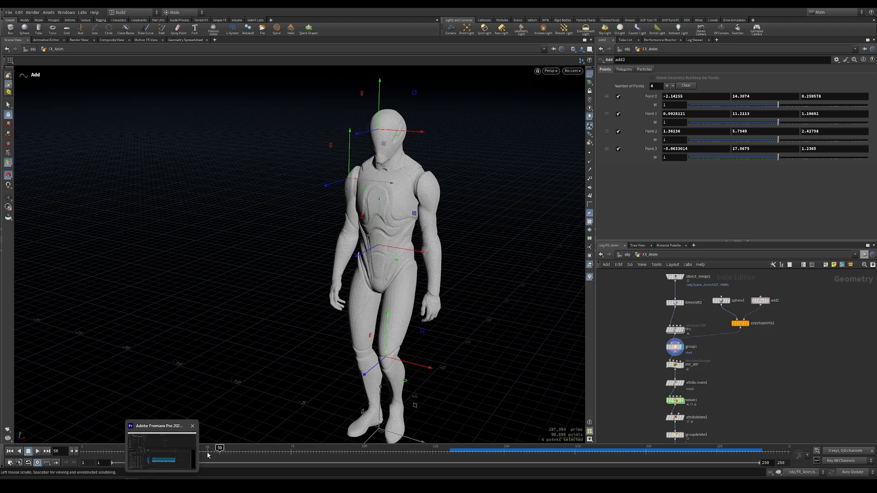
left_click(836, 96, "alt")
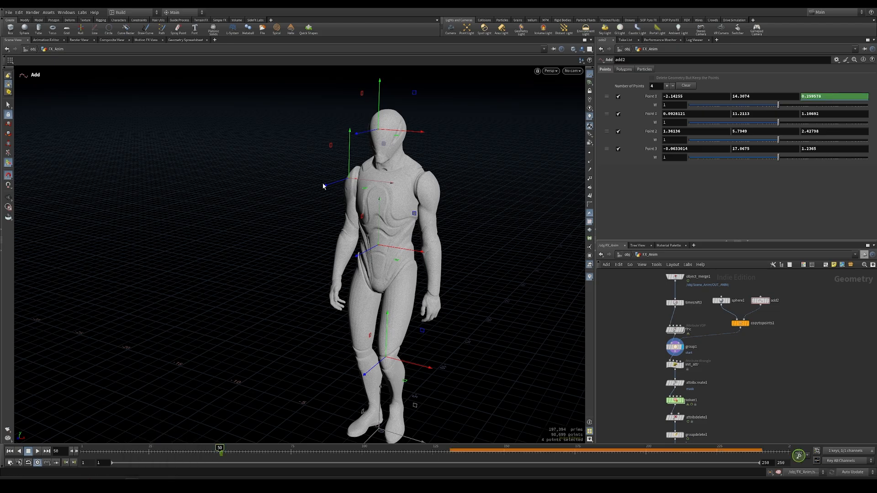
key("Left")
left_click(825, 95)
type("10")
key("Return")
left_click_drag(351, 203, 368, 188, "alt")
left_click_drag(220, 453, 279, 452)
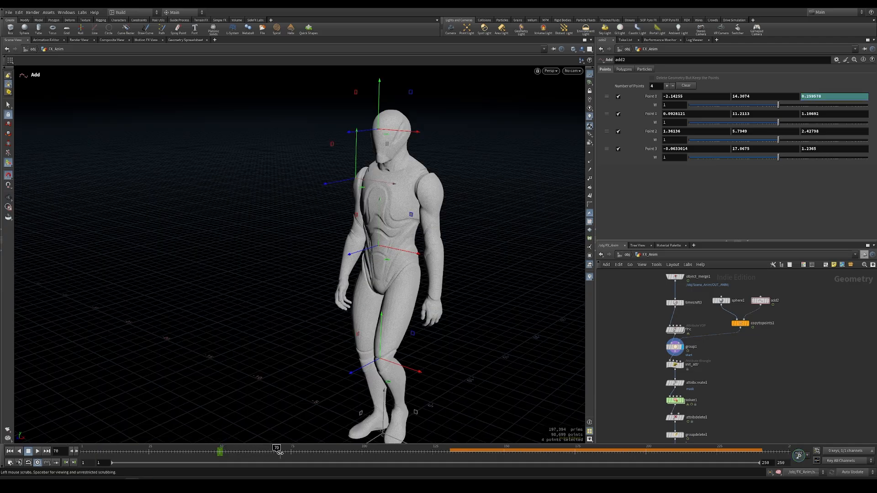
left_click(775, 301)
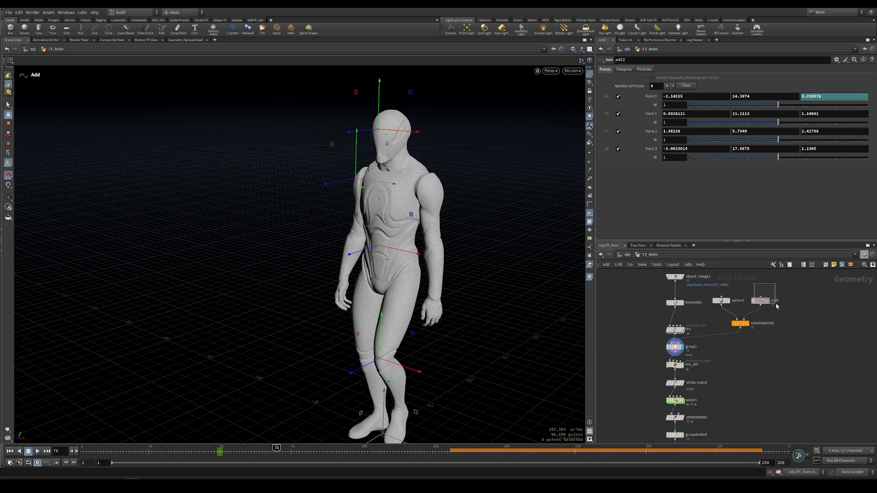
Step: Keyframe the Z position of add2's Point 1 at frame 70, set it to 1000 one frame earlier and scrub to frame 80
left_click(837, 114, "alt")
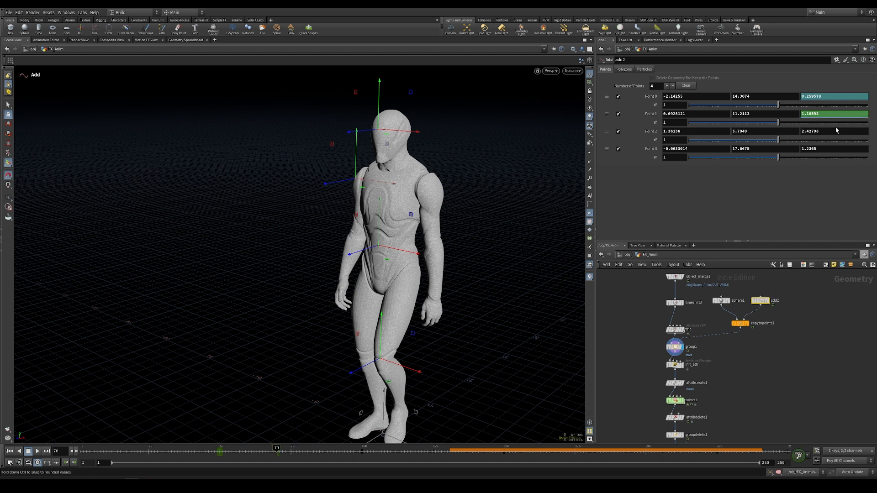
key("Left")
double_click(823, 113)
type("1000")
key("Return")
left_click_drag(203, 450, 309, 451)
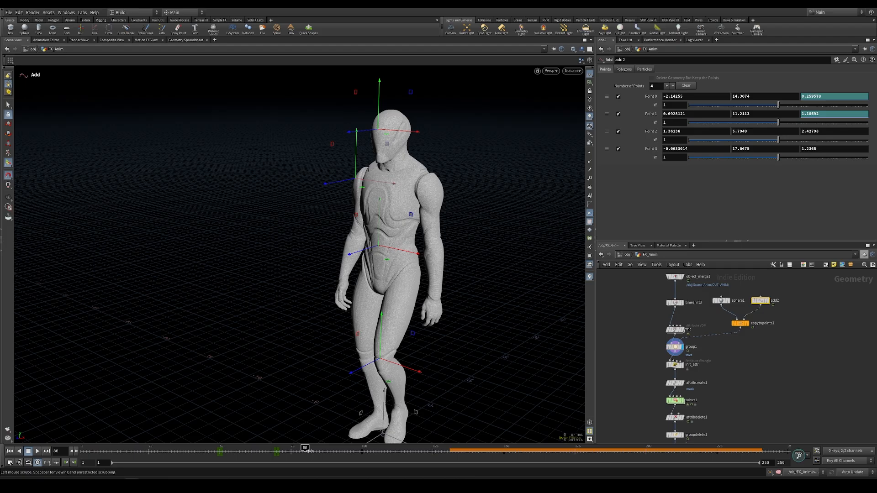
Step: Keyframe the Z position of Point 2 at frame 80, set it to 1000 one frame earlier and scrub to frame 85
left_click(826, 131, "alt")
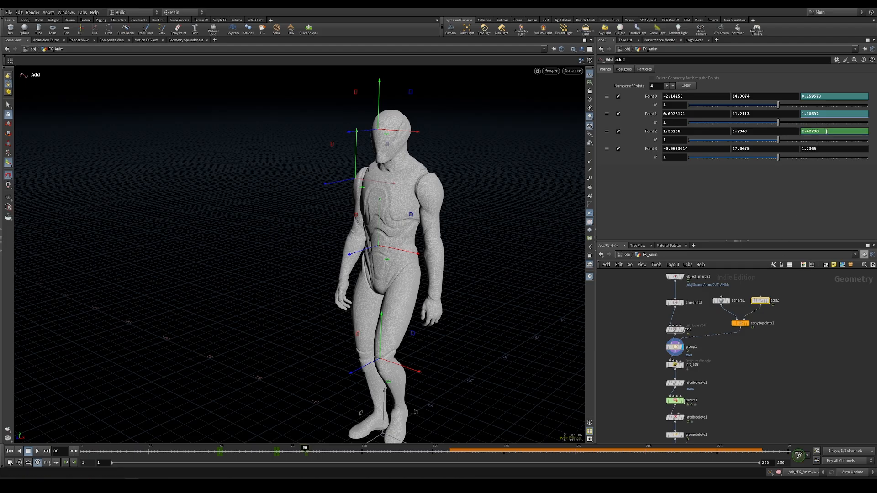
key("Left")
left_click(817, 132)
type("1000")
key("Return")
left_click_drag(303, 451, 323, 451)
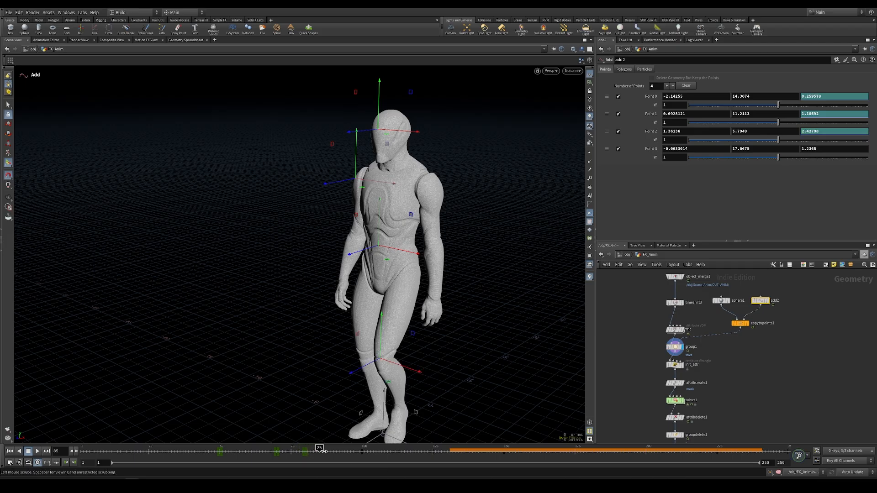
Step: Keyframe the Z position of Point 3 at frame 85, set it to 1000 one frame earlier and scrub back to frame 2
left_click(825, 148)
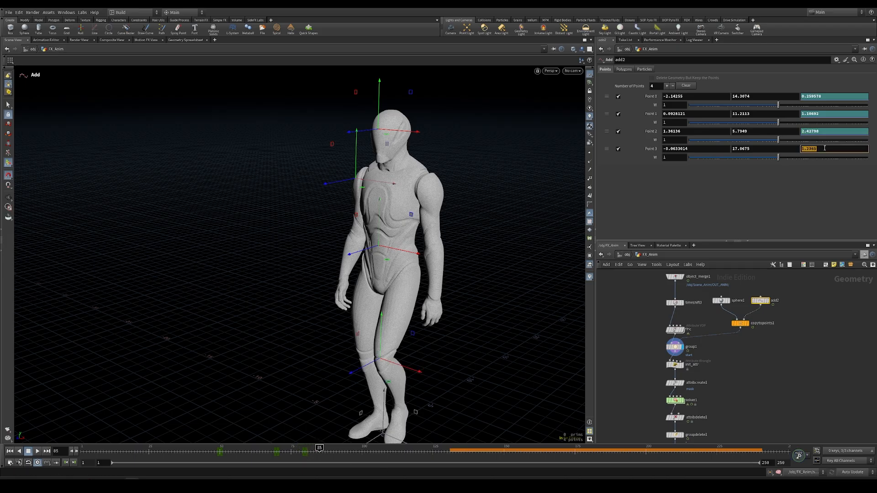
key("Return")
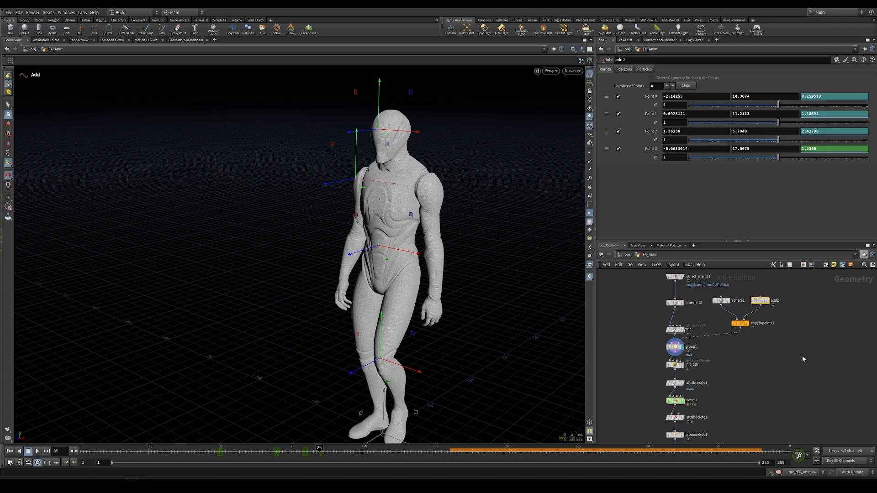
key("Left")
left_click(823, 149)
type("100")
key("Return")
left_click_drag(153, 450, 295, 450)
left_click_drag(330, 449, 85, 449)
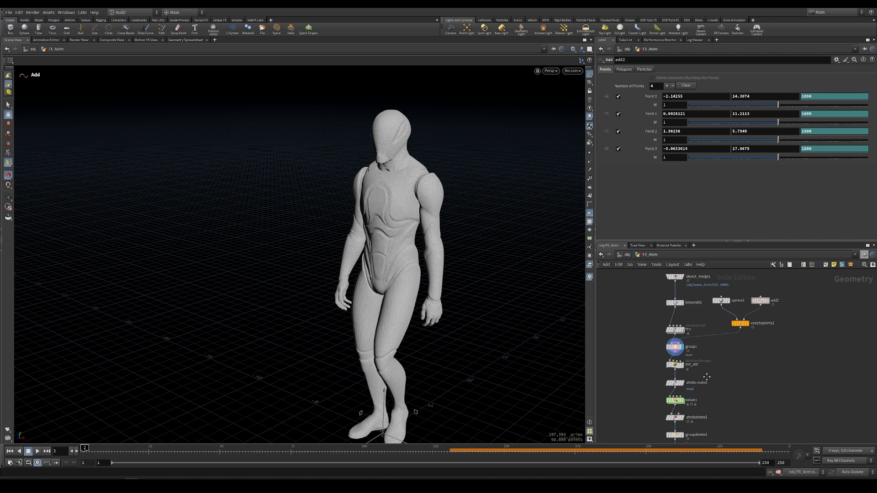
Step: Check the active visualizers and display attribcreate1 at frame 1 to examine the initial mask
scroll(707, 377, "up", 2)
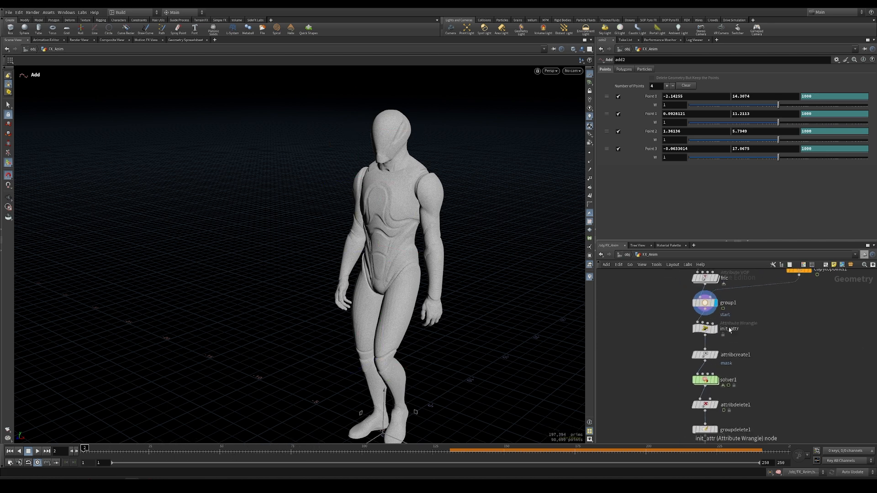
left_click(590, 277)
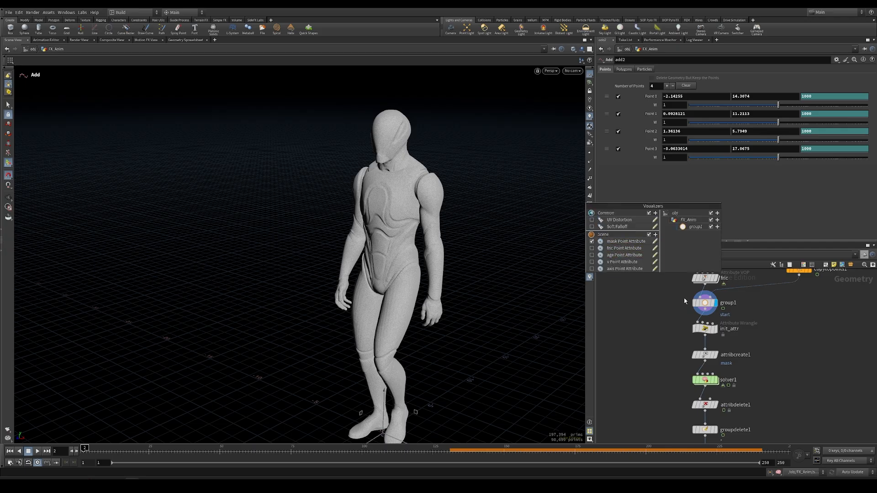
left_click(710, 357)
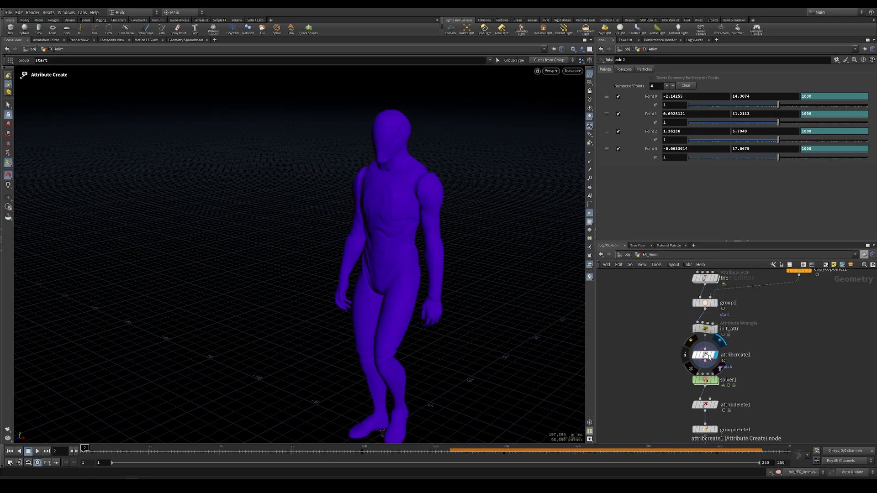
left_click(706, 356)
mouse_move(85, 451)
left_mouse_down()
mouse_move(383, 453)
mouse_move(82, 452)
left_mouse_up()
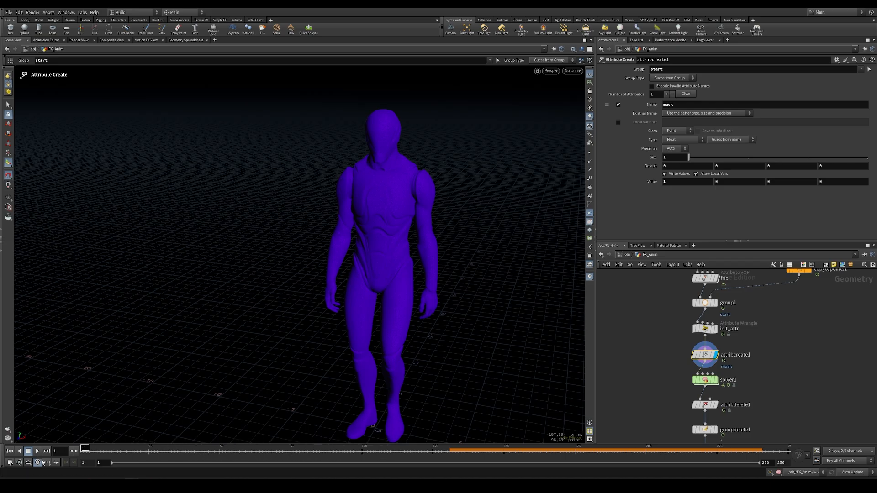
Step: Display attribdelete1, play the simulation and scrub to frame 40 to examine how the mask spreads
middle_click_drag(665, 383, 656, 340)
left_click(704, 362)
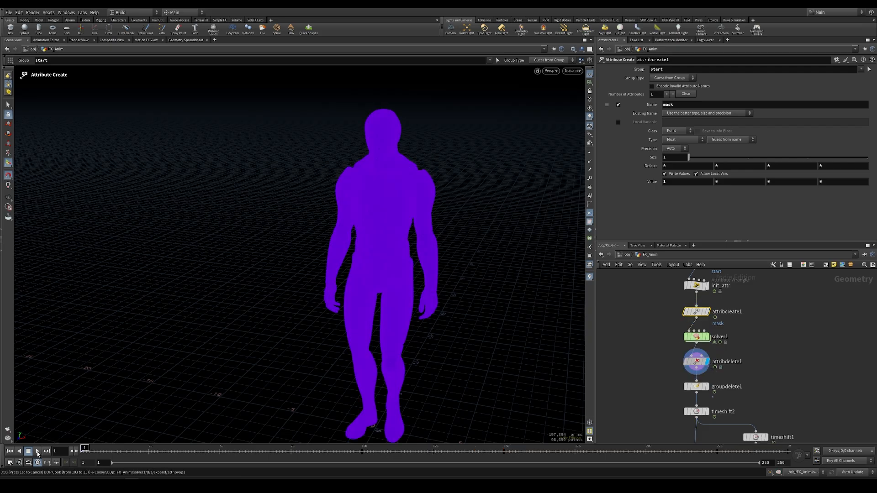
left_click(38, 451)
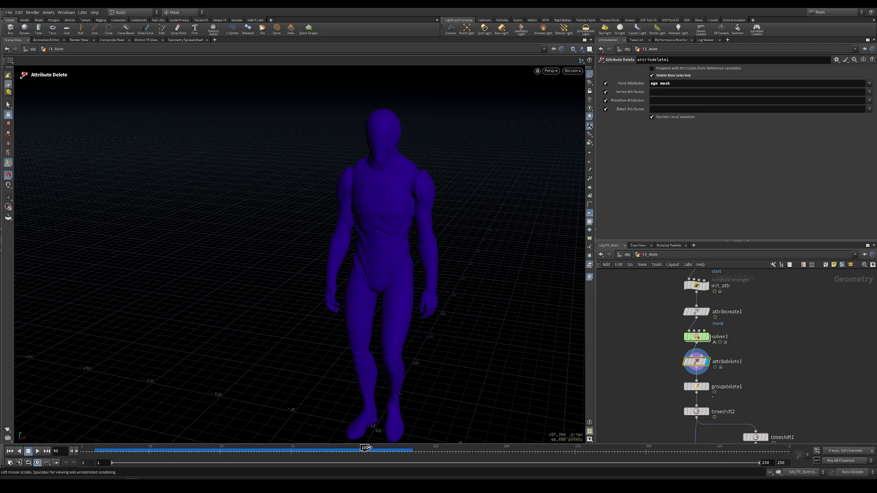
left_click_drag(257, 452, 192, 453)
Step: Look inside solver1, return to FX_Anim and display solver1 at frame 1 to examine its result
double_click(697, 337)
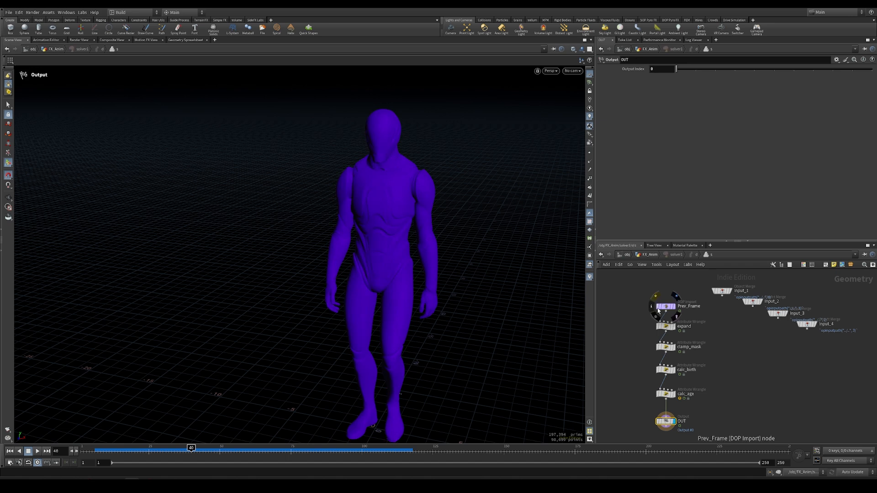
key("u")
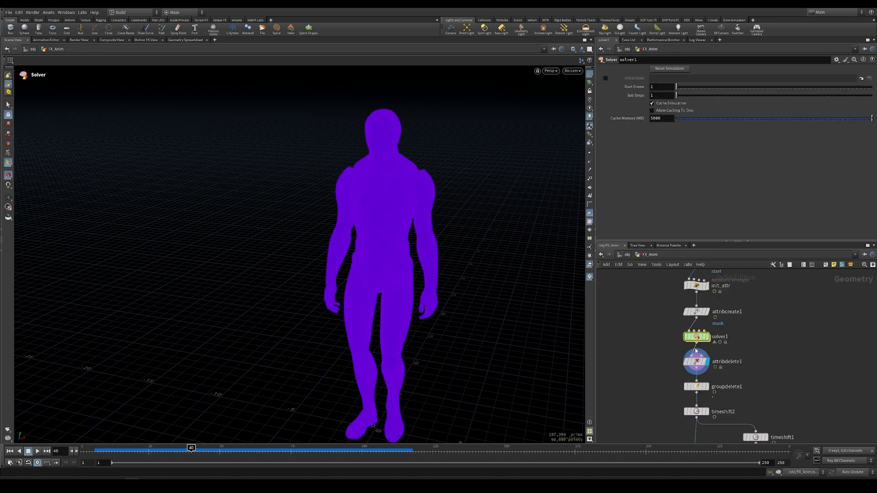
left_click(708, 313)
key("Return")
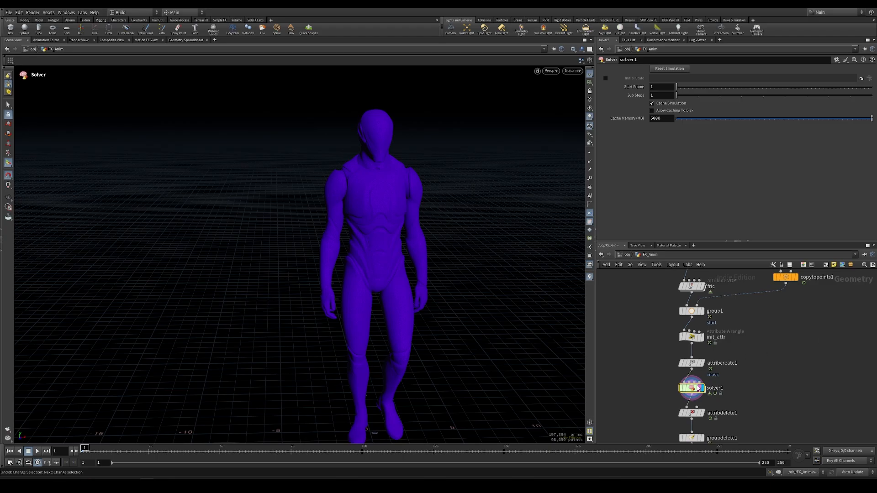
left_click(694, 392)
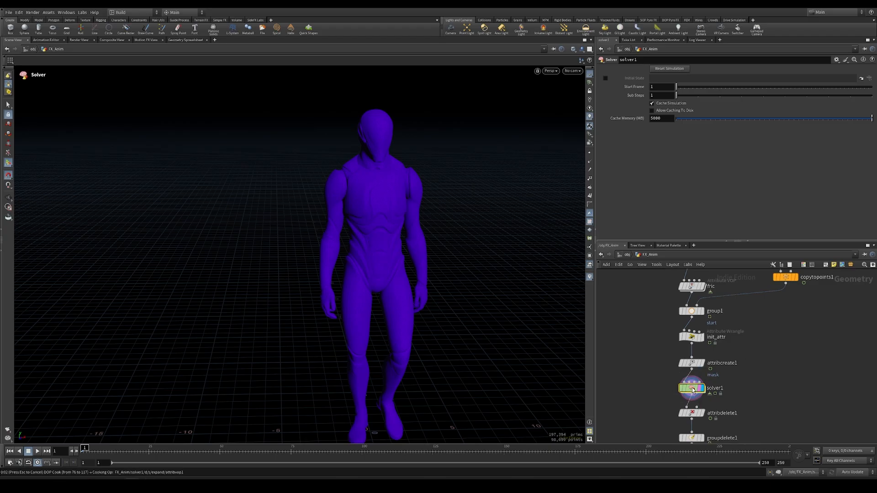
Step: Enter solver1, display Input_1 and play to frame 65 to examine the incoming mask
double_click(693, 388)
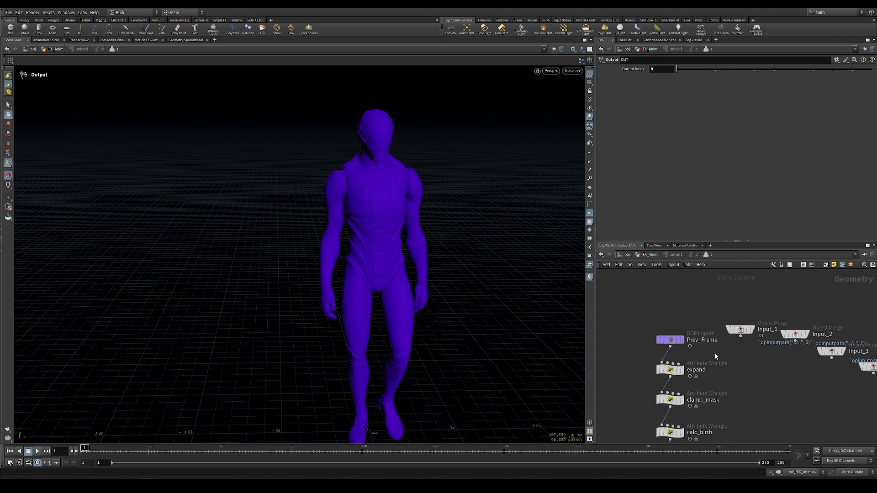
mouse_move(754, 333)
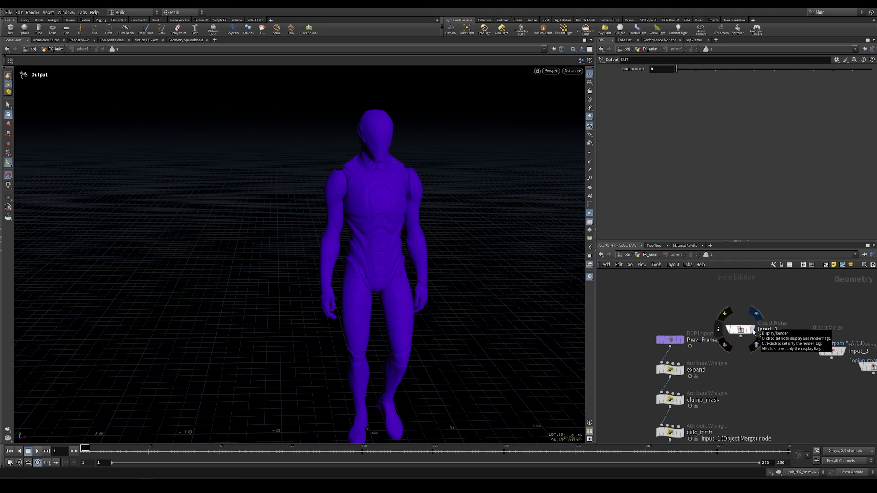
left_click(748, 328)
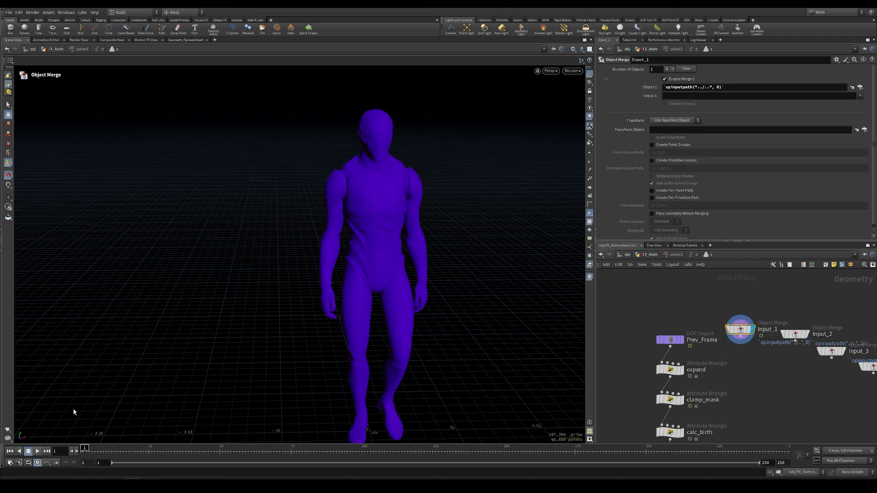
left_click(38, 452)
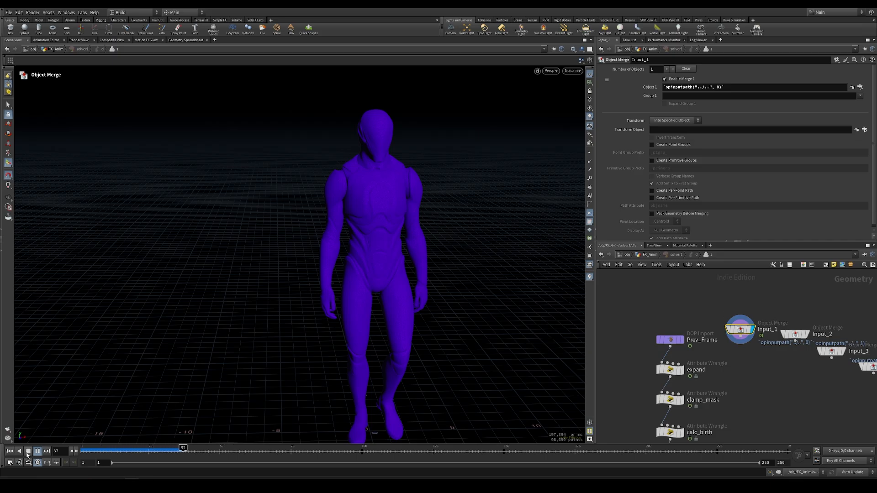
left_click(28, 452)
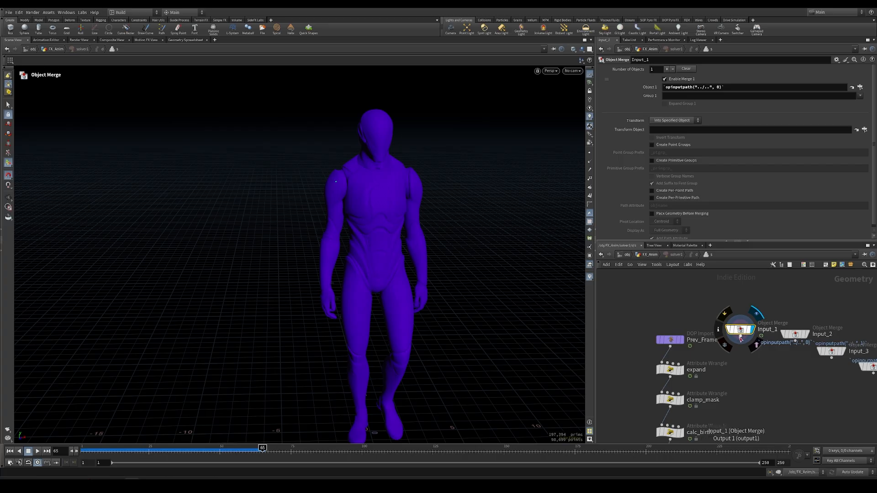
Step: Move Prev_Frame and Input_1 apart above the expand wrangle and connect Input_1 to expand's second input
left_click_drag(670, 340, 646, 315)
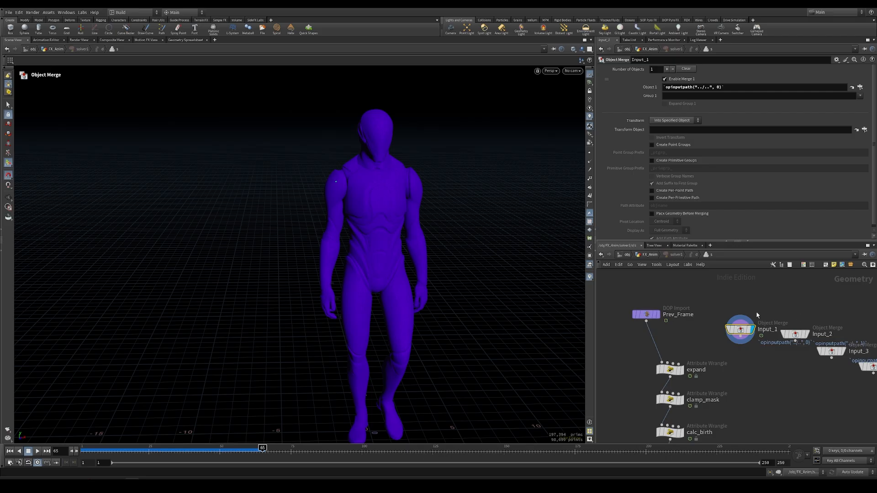
mouse_move(740, 329)
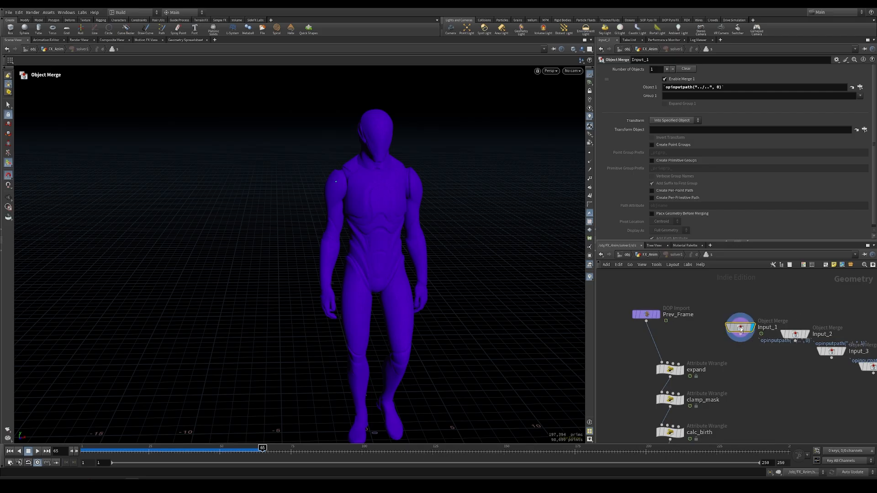
left_click_drag(741, 329, 732, 315)
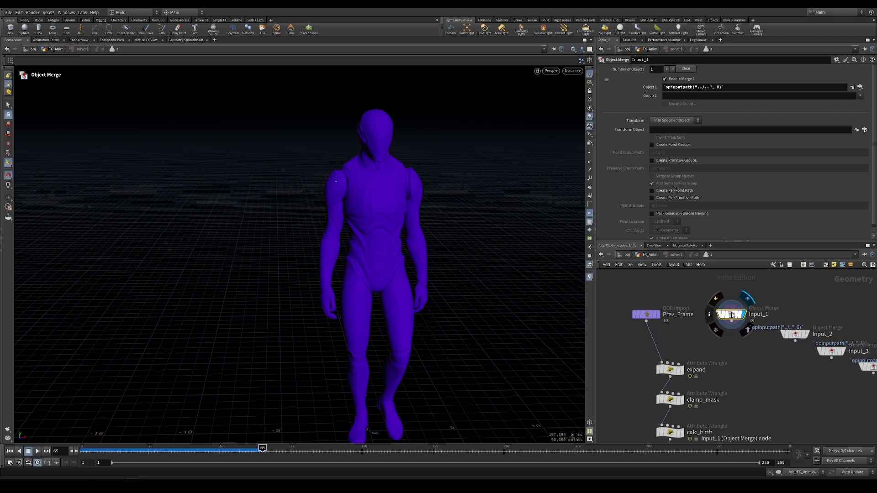
left_click(731, 322)
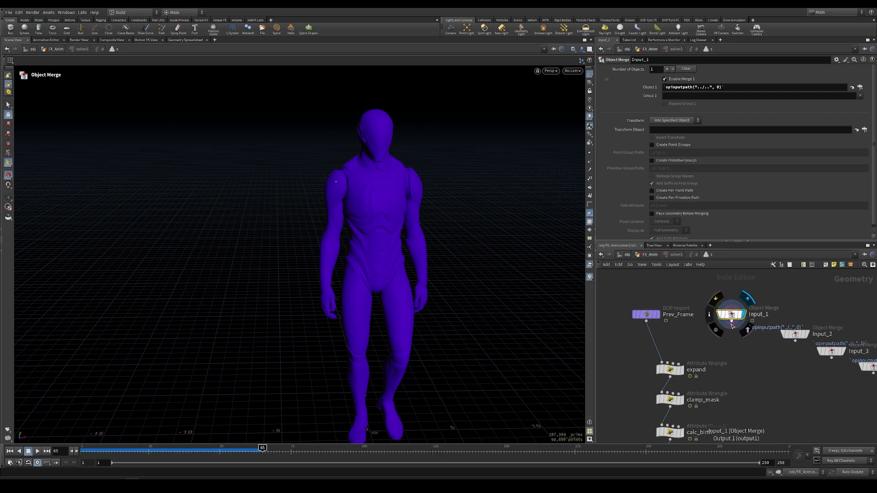
left_click(669, 366)
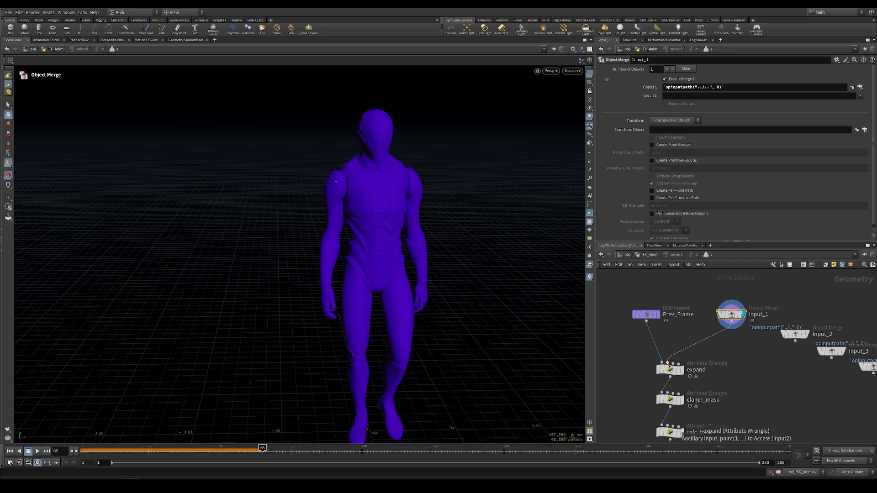
left_click(670, 369)
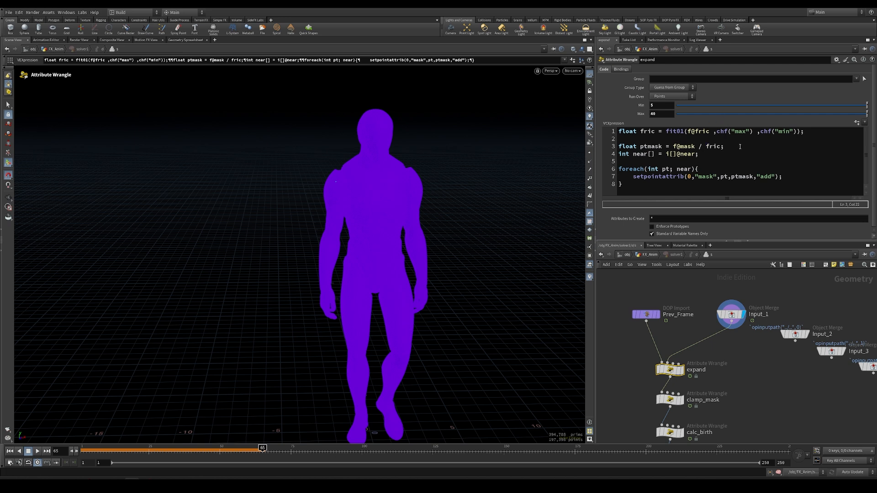
mouse_move(673, 371)
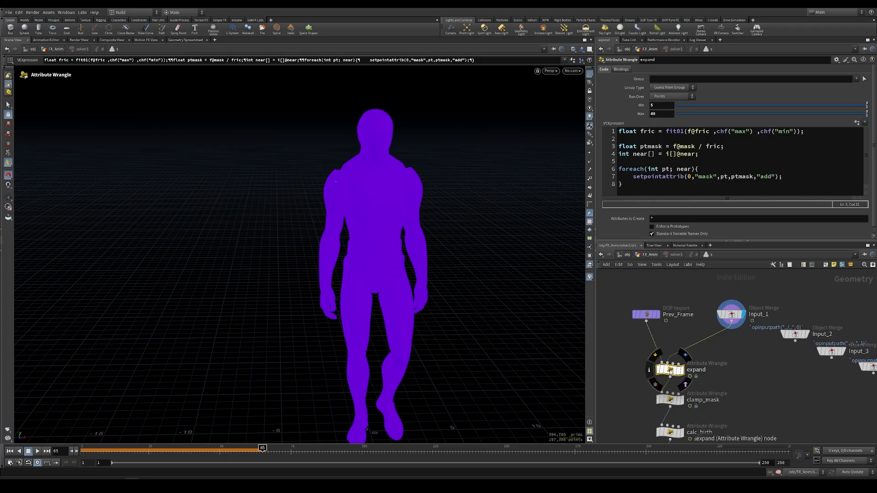
mouse_move(732, 316)
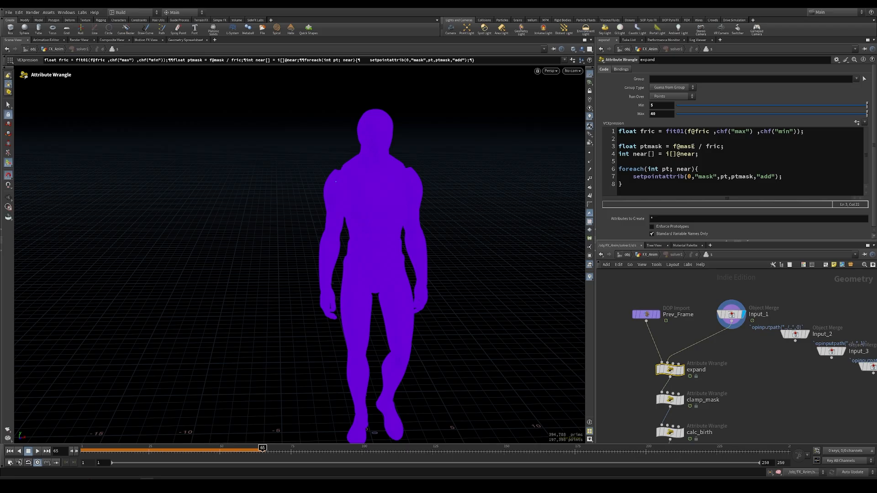
left_click(760, 147)
key("Return")
key("Return")
key("Return")
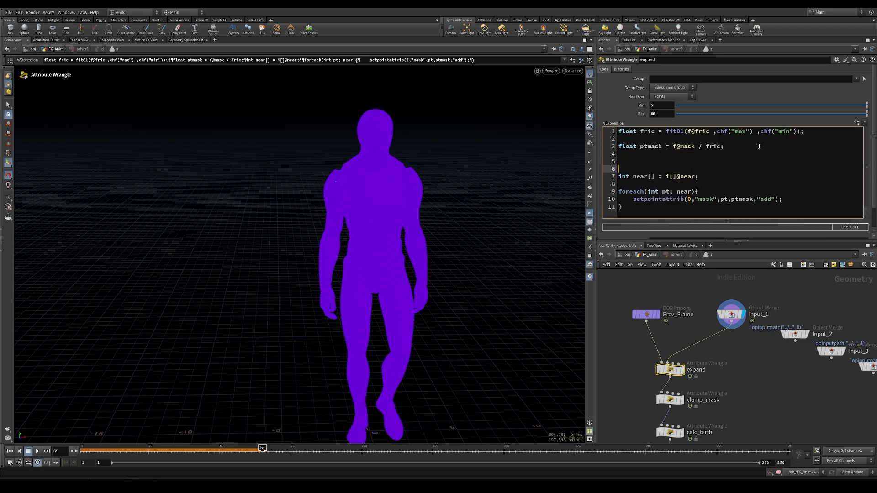
key("Up")
key("Up")
type("if(")
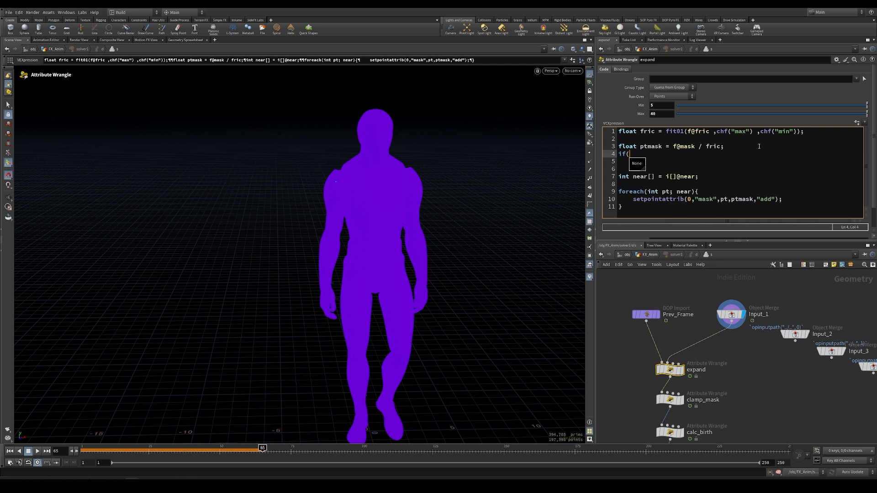
type("point")
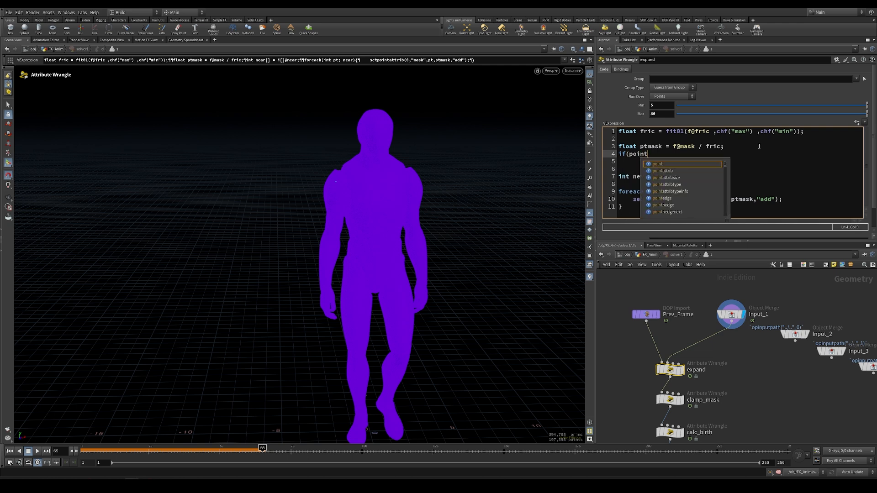
type("(1,")
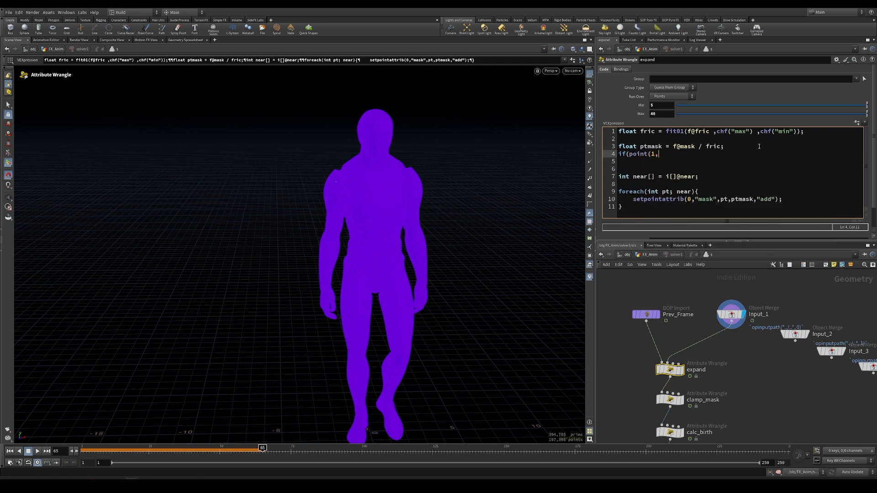
type("\"mask\",@ptnum)>f@mask){")
key("Return")
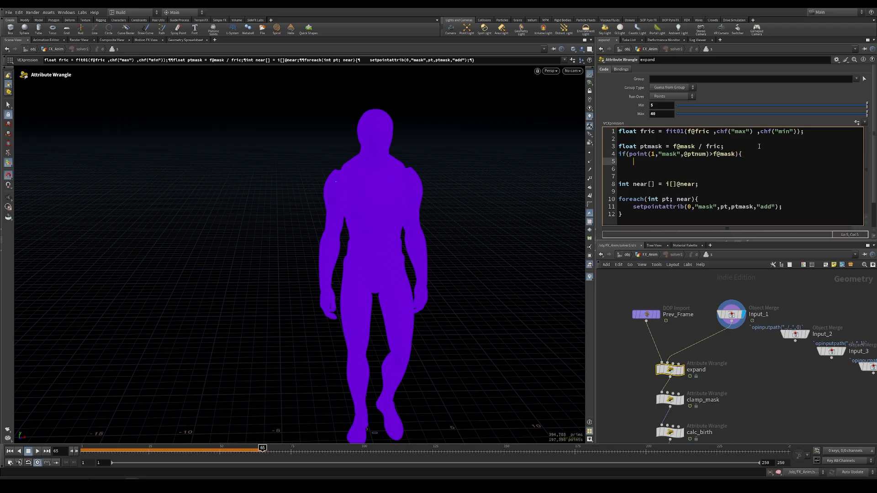
type("ptmask =")
left_click_drag(631, 154, 711, 154)
key("ctrl+c")
left_click(674, 162)
key("ctrl+v")
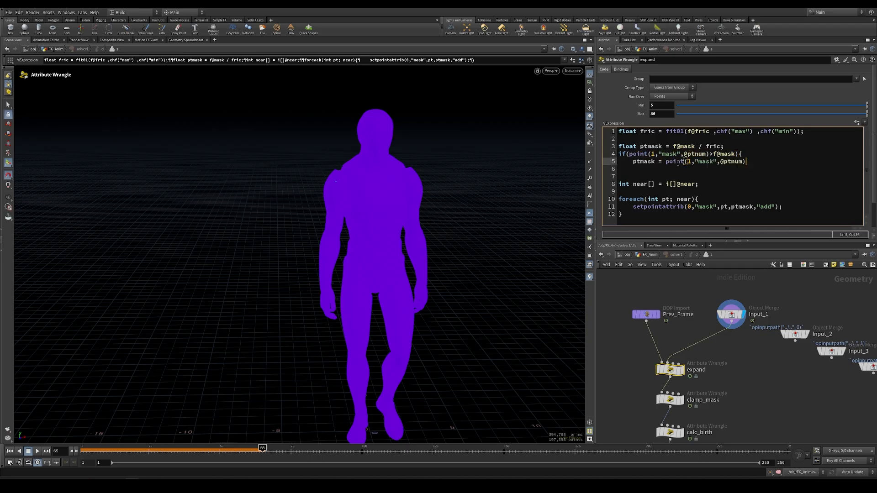
type(";")
key("Return")
type("}")
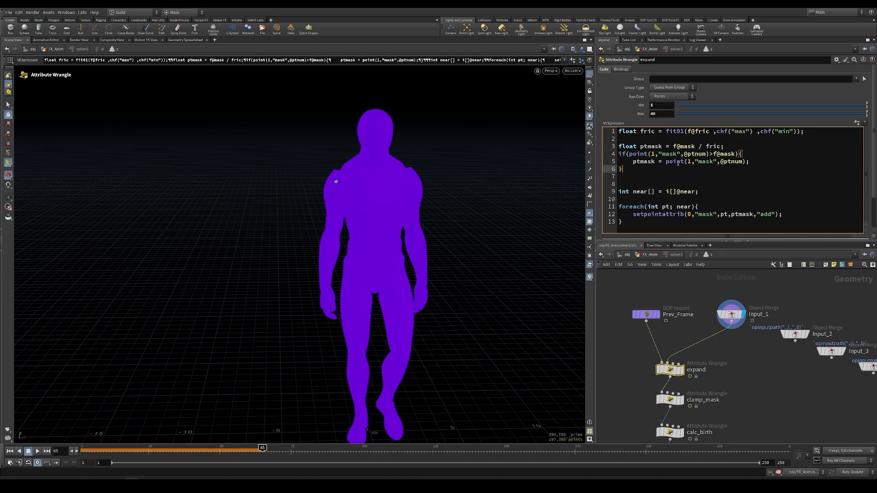
Step: Rewind to frame 1, display attribdelete1 in FX_Anim, play the simulation and scrub back to frame 70 to examine the spread
left_click(9, 451)
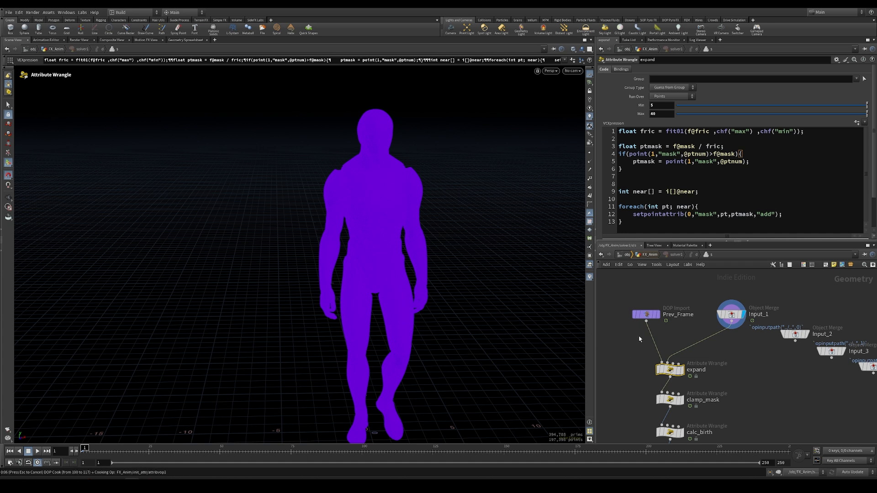
key("u")
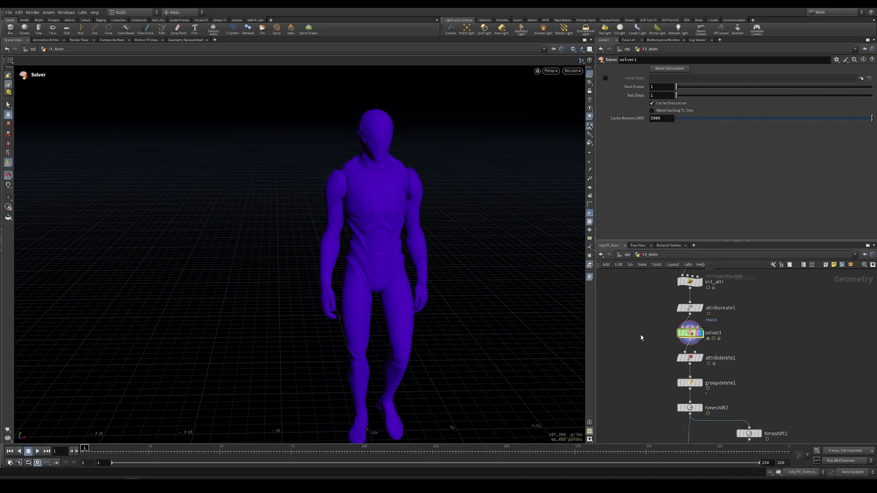
scroll(644, 358, "down", 3)
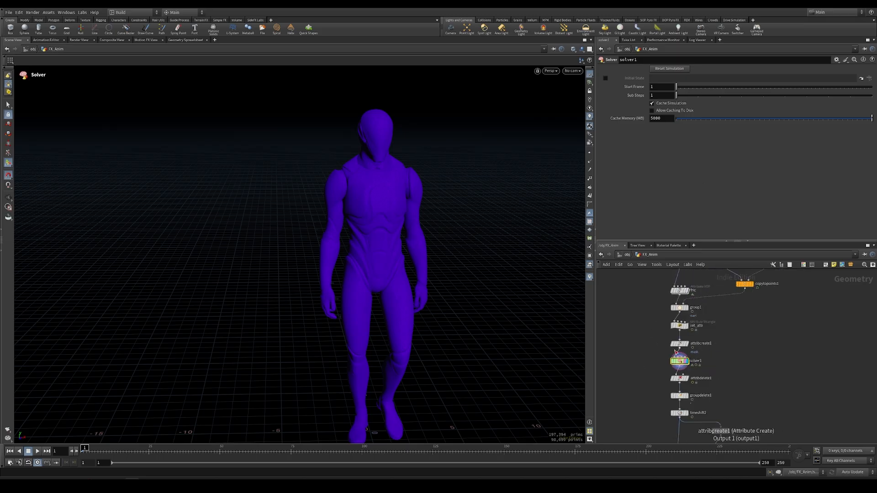
scroll(653, 347, "up", 2)
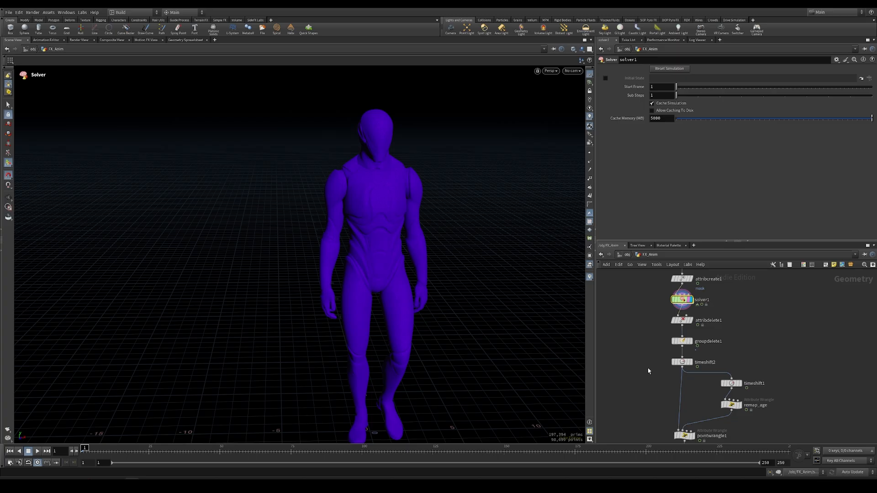
mouse_move(686, 323)
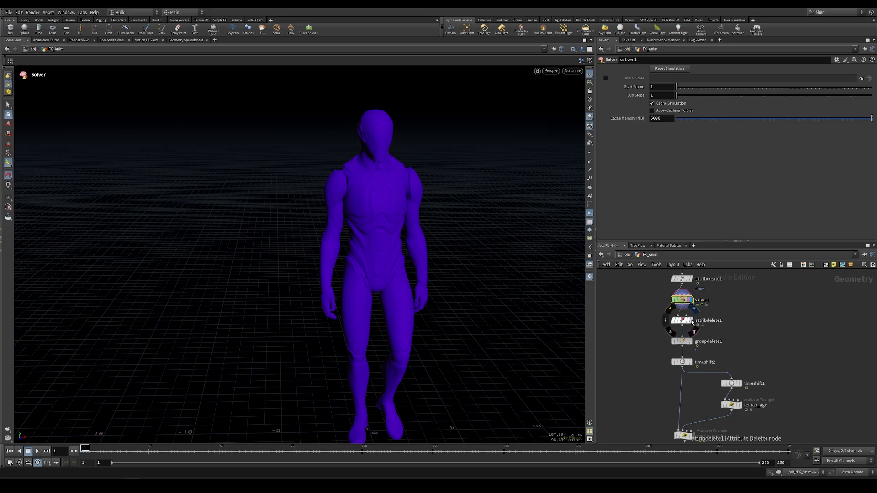
left_click(682, 320)
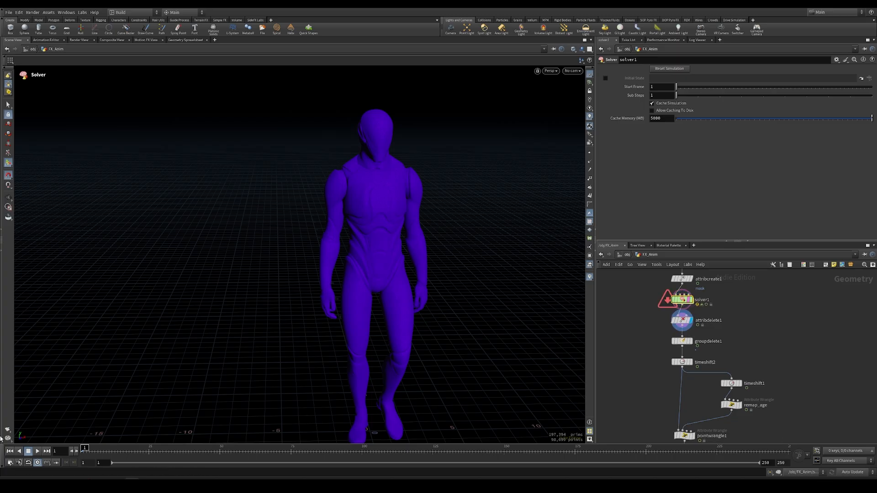
key("Up")
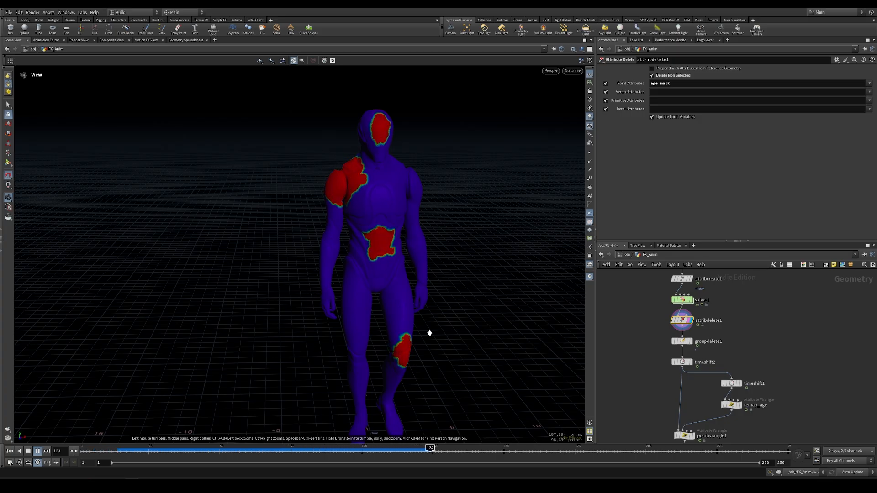
left_click_drag(430, 454, 277, 451)
Step: Save the man_anim_source_geo file cache to disk and display OUT_MAN_SOURCE
left_click(662, 420)
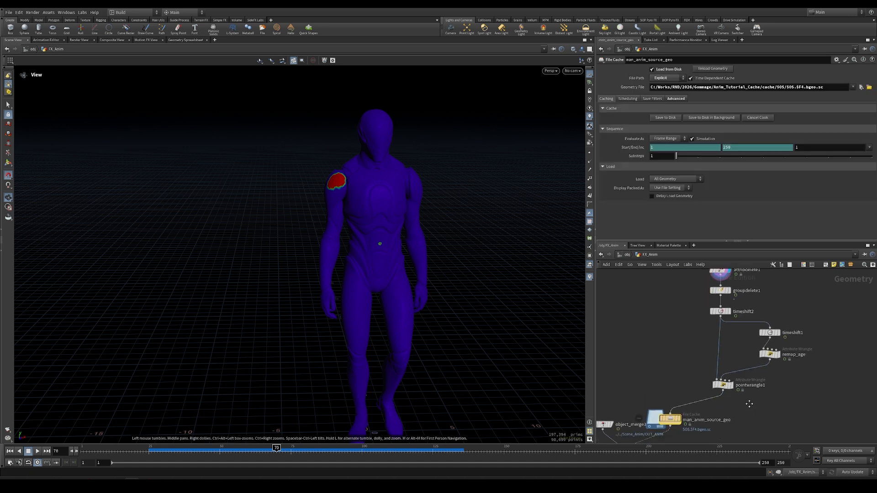
left_click(664, 118)
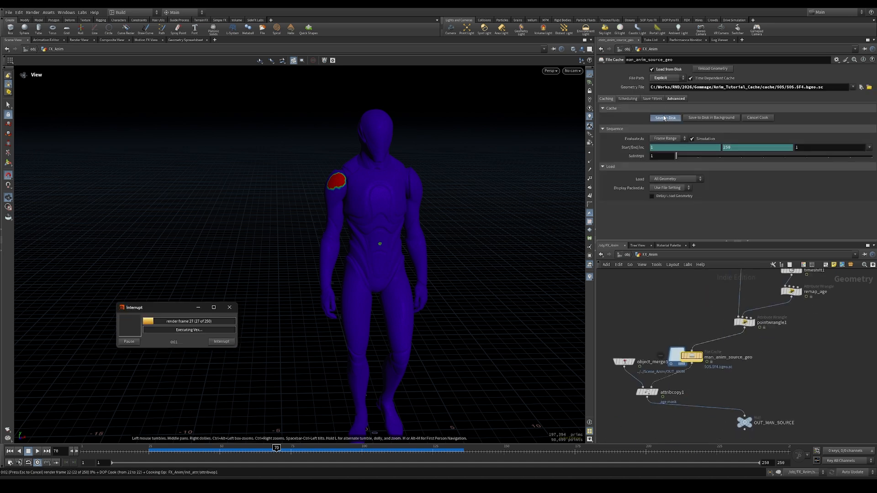
left_click(754, 423)
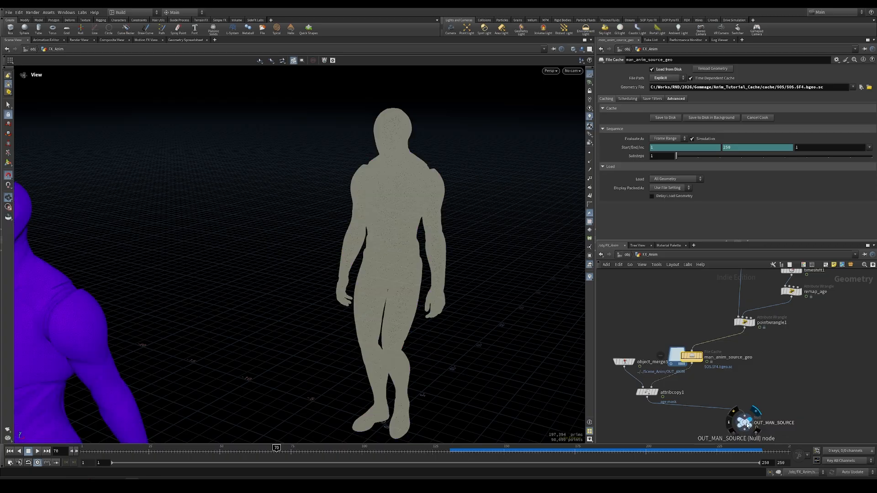
Step: Frame the walking figure and scrub through frame 159 to frame 196 to examine the cached infection
key("f")
scroll(252, 265, "down", 5)
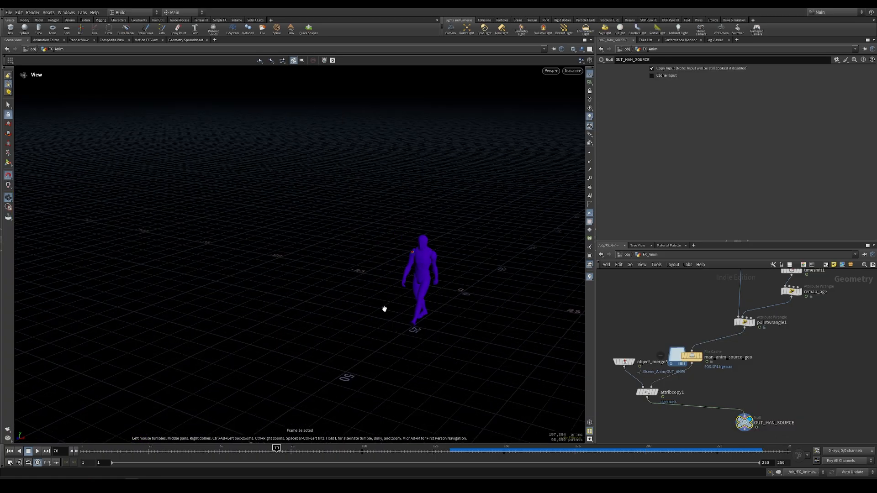
left_click_drag(174, 452, 530, 439)
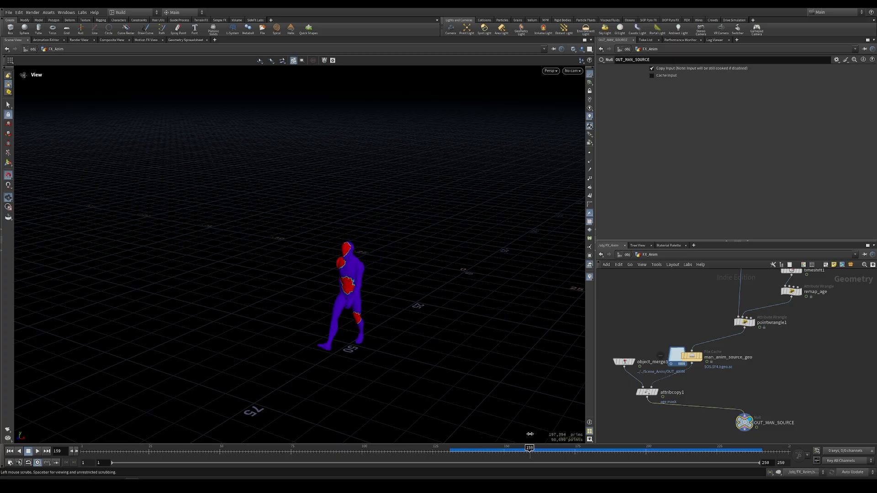
left_click(590, 277)
left_click(592, 241)
left_click(592, 254)
left_click_drag(320, 320, 452, 427)
left_click_drag(530, 448, 635, 439)
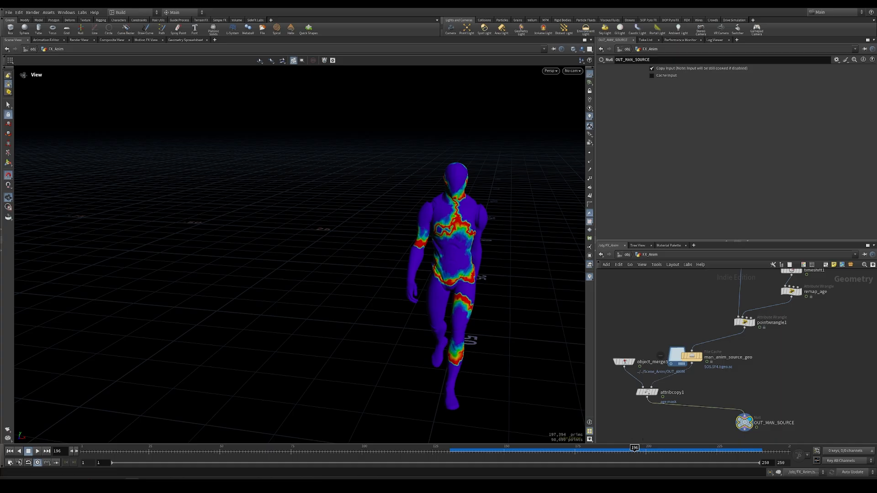
Step: Place OUT_MAN_SOURCE directly beneath attribcopy1, then hide Scene_Anim at the object level
middle_click_drag(703, 402, 745, 373)
left_click_drag(786, 393, 699, 394)
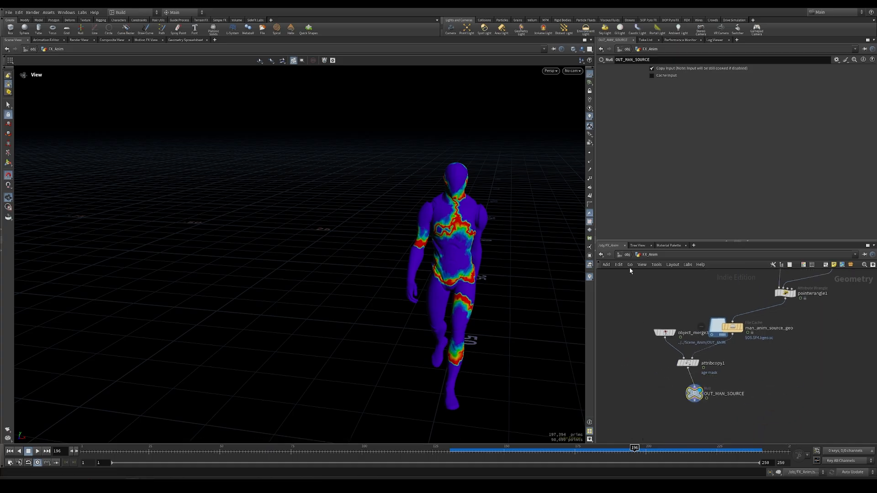
left_click(620, 255)
left_click(693, 293)
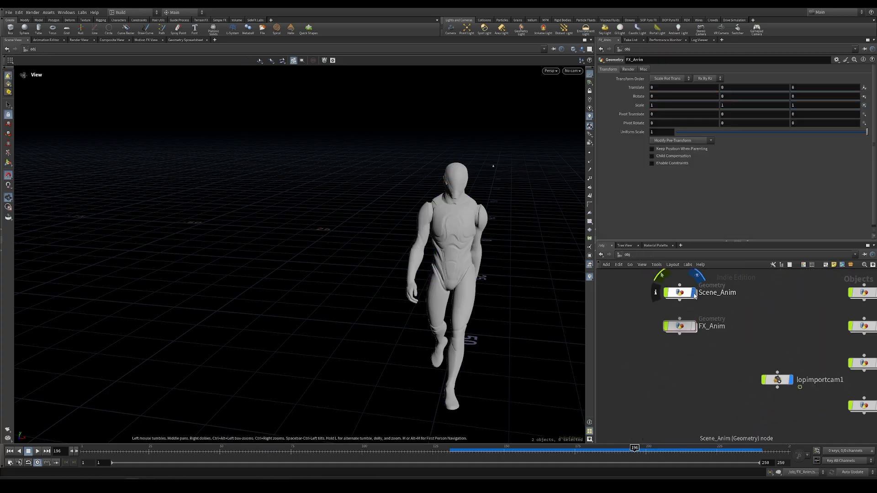
Step: Duplicate the POP geometry object below FX_Anim and name the copy POP_Anim
scroll(740, 329, "down", 4)
left_click_drag(806, 351, 678, 350, "alt")
double_click(700, 350)
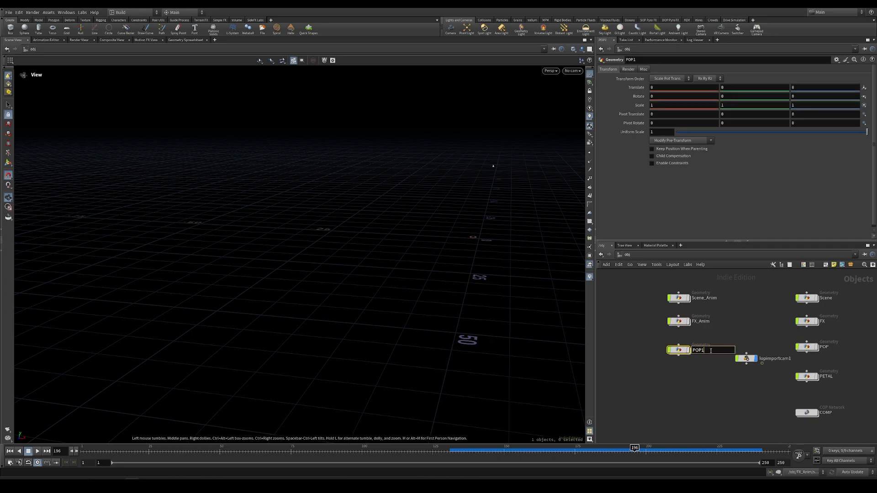
type("POP_Anim")
key("Return")
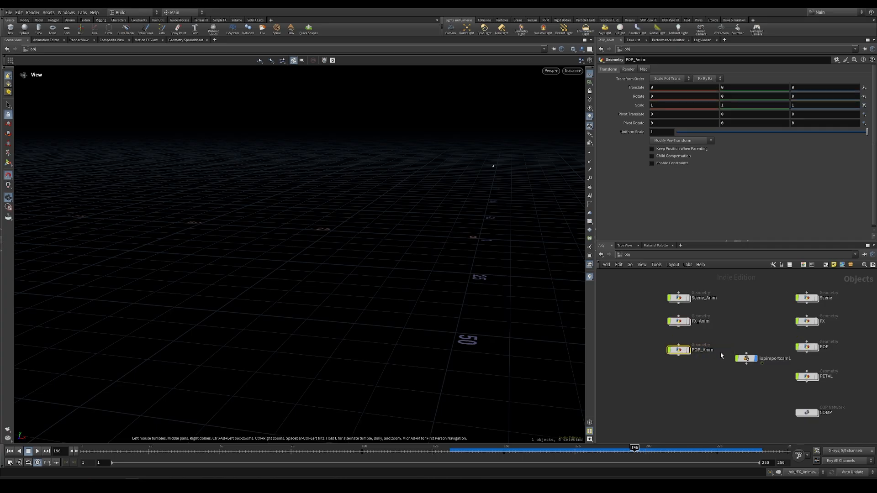
Step: Enter POP_Anim and delete object_merge2, the second source feeding merge1
double_click(679, 349)
scroll(713, 393, "down", 3)
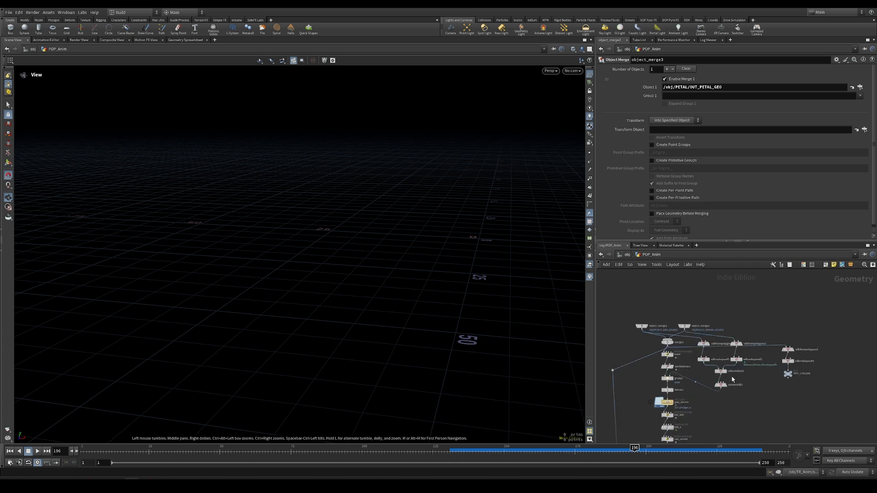
scroll(628, 346, "up", 2)
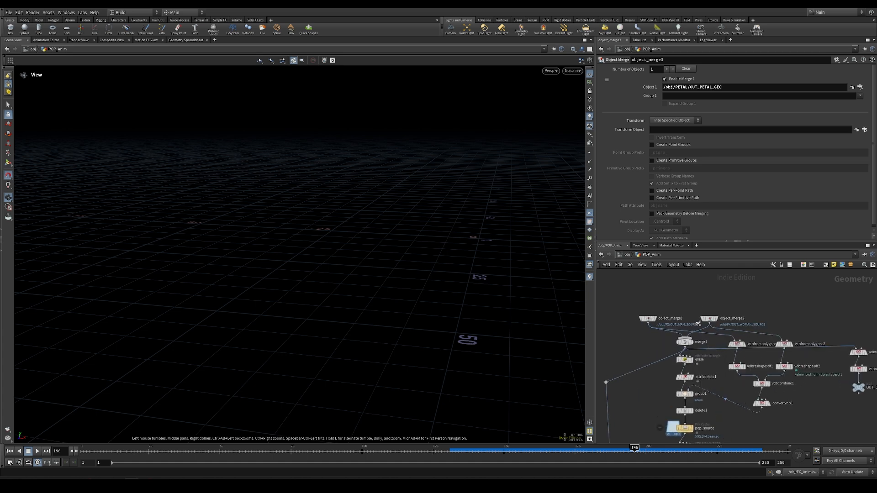
left_click(709, 319)
key("Delete")
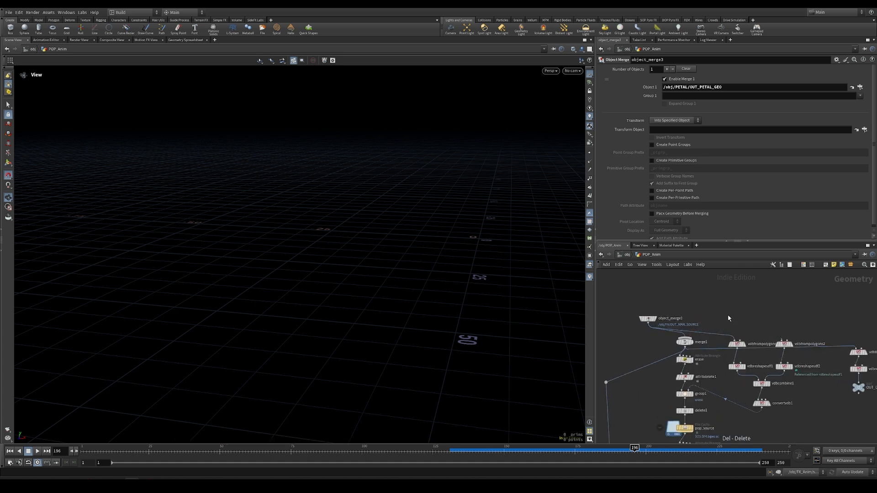
Step: Connect vdbreshapesdf1 directly to convertvdb1, bypassing vdbcombine1
middle_click_drag(729, 318, 686, 296)
left_click(695, 348)
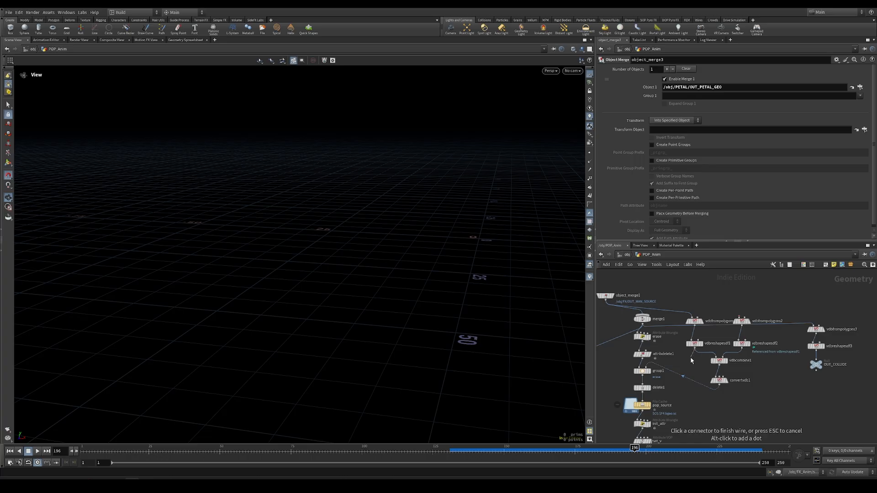
scroll(646, 370, "up", 2)
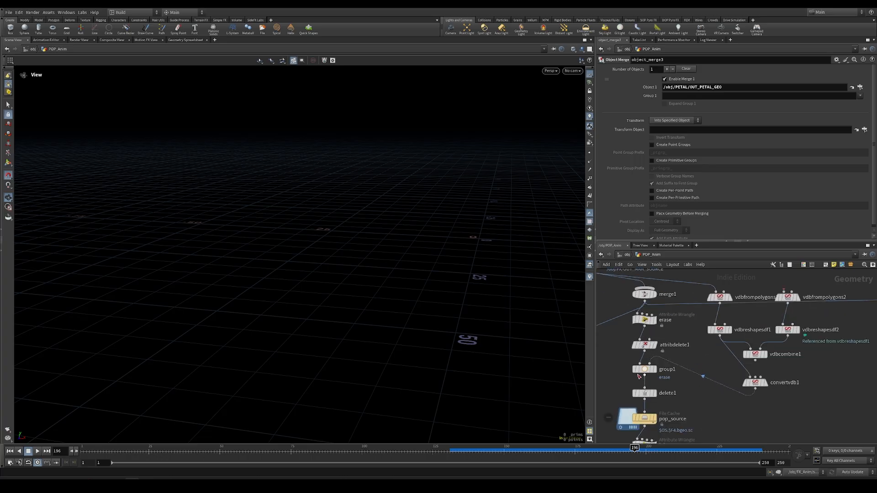
Step: Pull group1 and delete1 out of the main chain, connect attribdelete1 directly to pop_source, and select the bypassed nodes with the VDB branch
left_click_drag(644, 373, 680, 369)
left_click(644, 354)
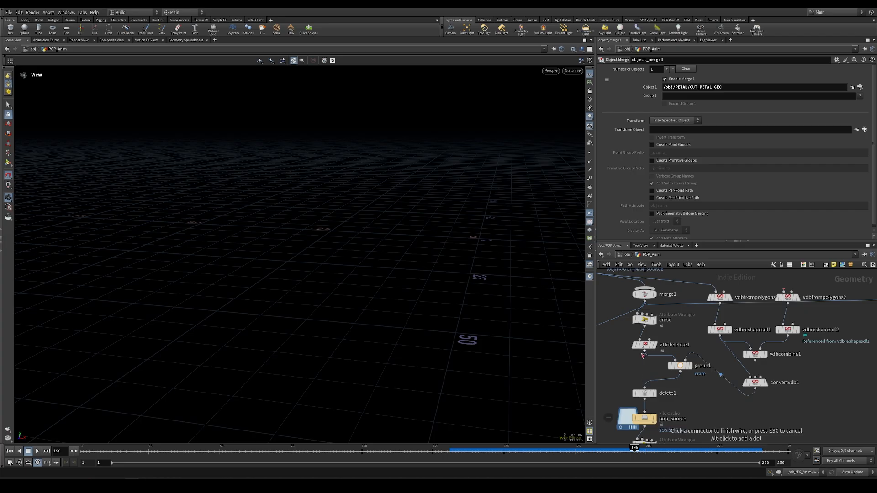
left_click_drag(644, 393, 813, 297)
left_click(644, 409)
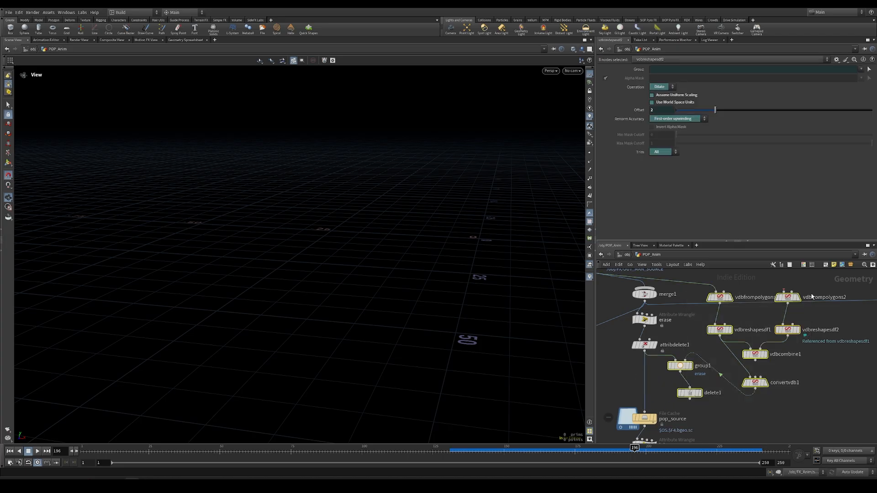
scroll(783, 364, "down", 2)
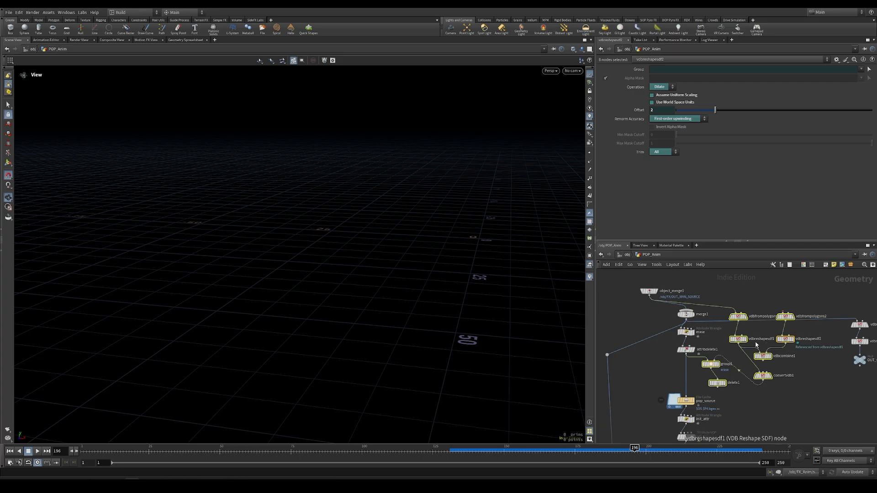
Step: Delete the selected bypassed group, delete and VDB nodes, and display attribdelete1's output at frame 99
key("Delete")
scroll(734, 346, "down", 3)
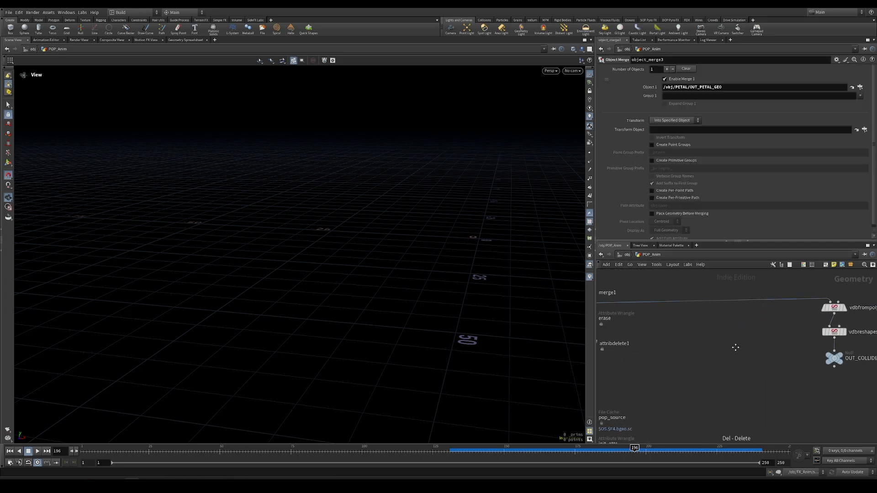
middle_click_drag(740, 353, 778, 353)
scroll(720, 366, "up", 2)
mouse_move(722, 366)
middle_mouse_down()
mouse_move(688, 316)
mouse_move(690, 350)
middle_mouse_up()
scroll(694, 294, "up", 1)
left_click(708, 309)
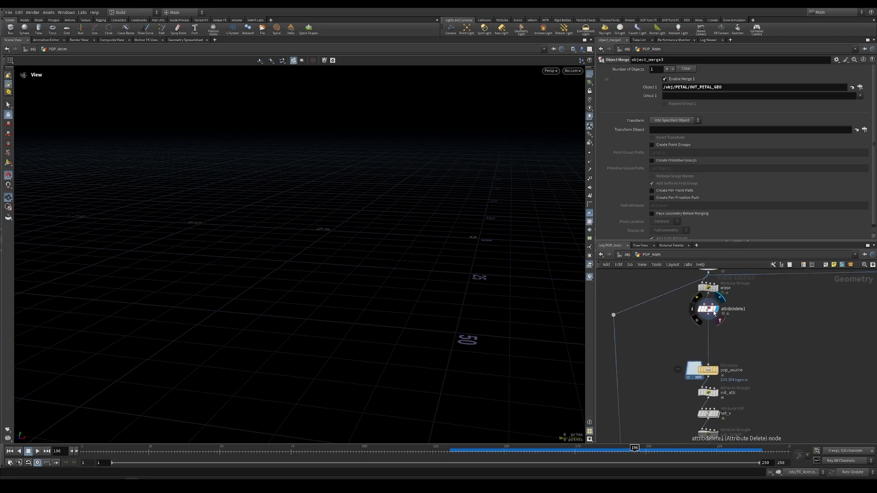
key("f")
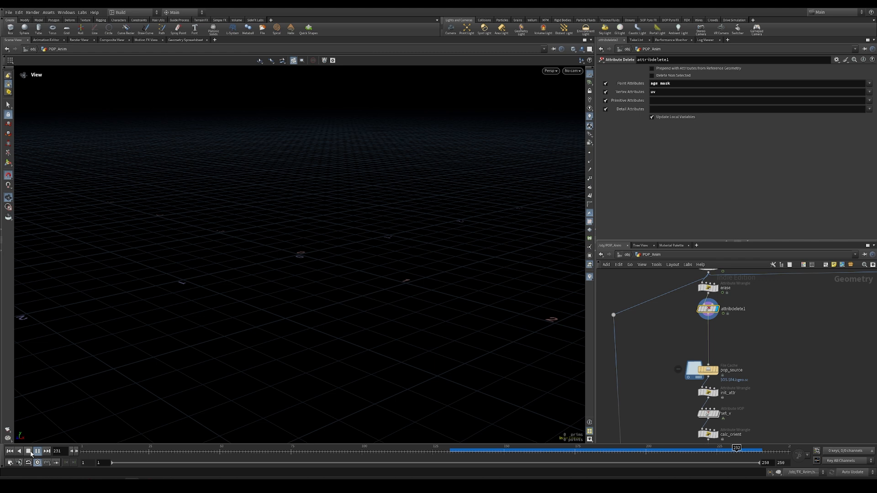
left_click_drag(230, 451, 359, 452)
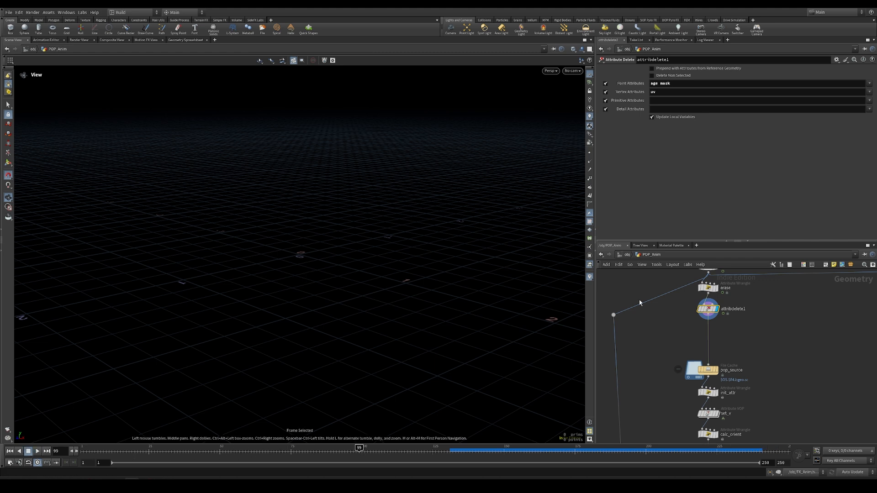
Step: Set object_merge1's source object to /obj/FX_Anim/OUT_MAN_SOURCE
middle_click_drag(639, 301, 633, 361)
scroll(651, 300, "up", 1)
left_click(660, 301)
left_click_drag(669, 301, 722, 300)
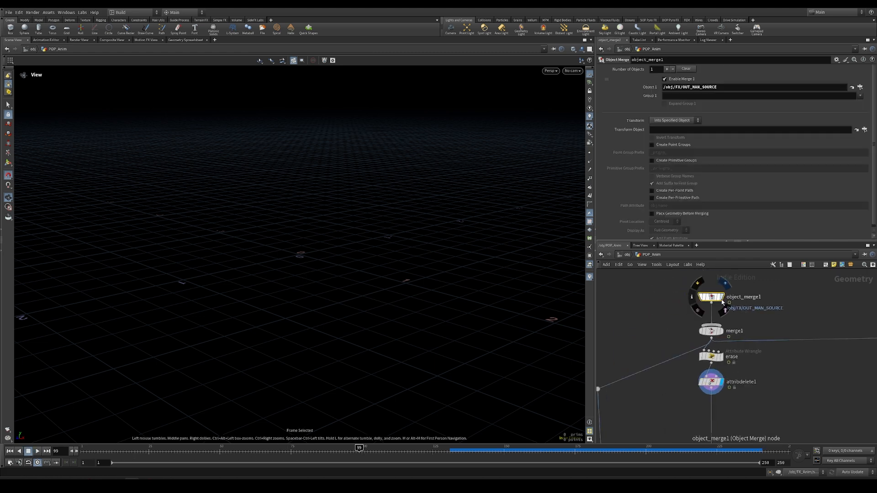
left_click(681, 87)
type("_Anim")
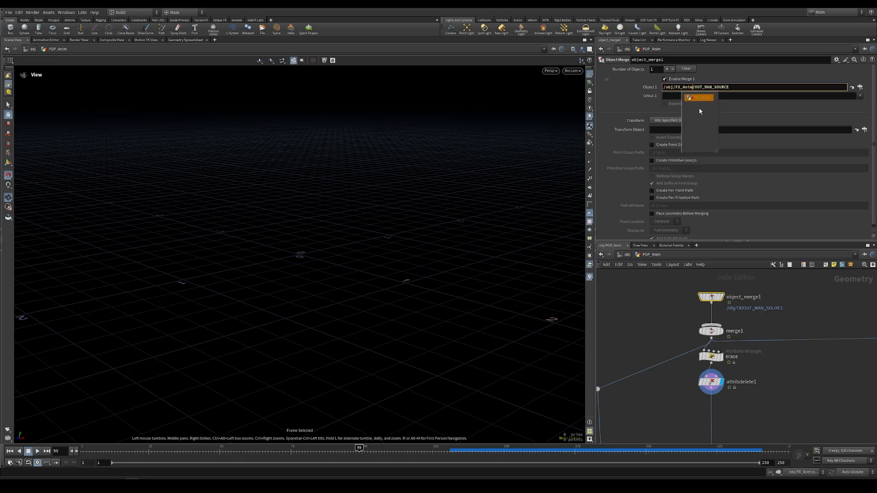
key("Return")
middle_click_drag(665, 322, 658, 290)
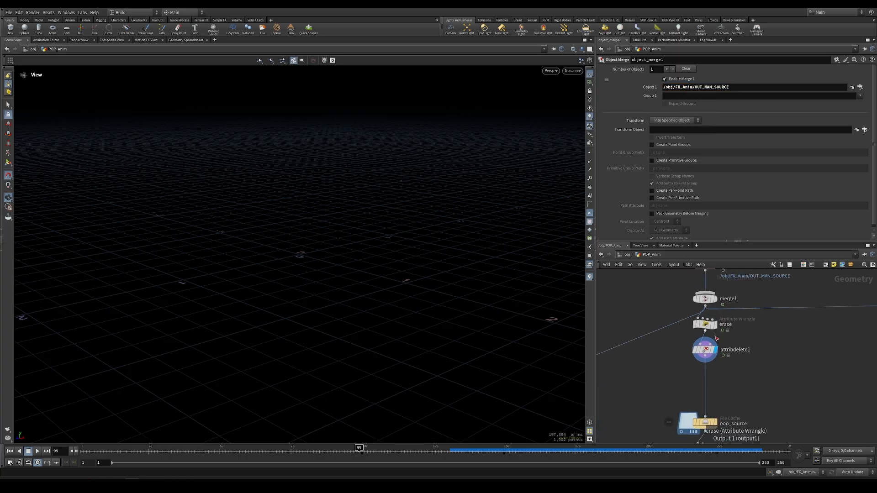
Step: Examine attribdelete1's emission geometry across the timeline, ending at frame 140
left_click(710, 354)
left_click(186, 451)
left_click_drag(256, 454, 399, 453)
key("space+g")
left_click_drag(330, 298, 326, 329)
left_click_drag(352, 452, 476, 441)
Step: Rename the pop_source file cache to pop_anim_source and save its cache to disk
middle_click_drag(744, 429, 730, 386)
double_click(720, 381)
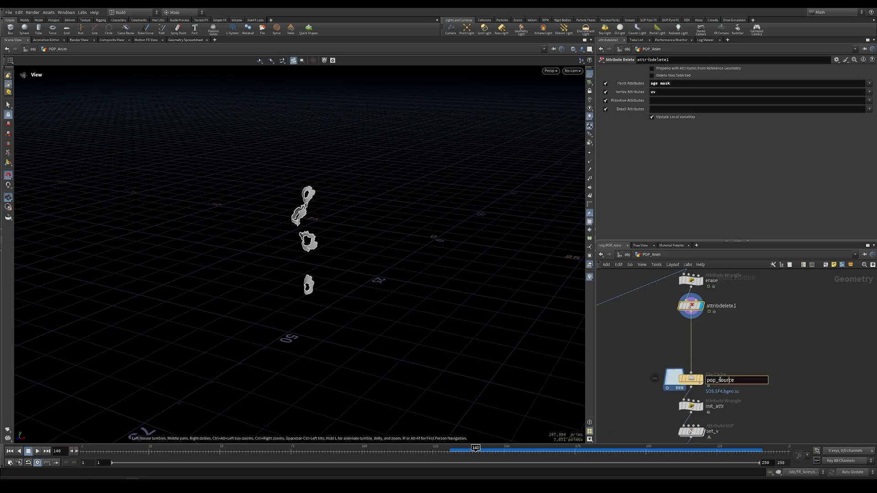
type("anim_")
key("Return")
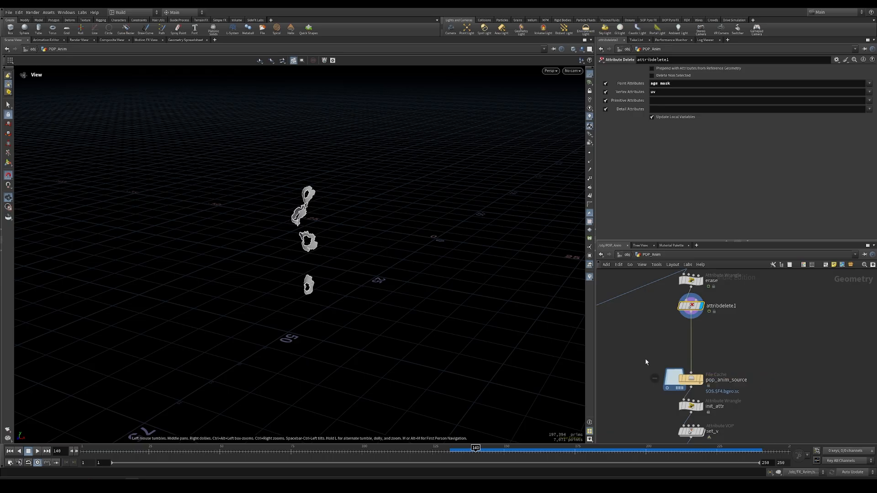
left_click(691, 379)
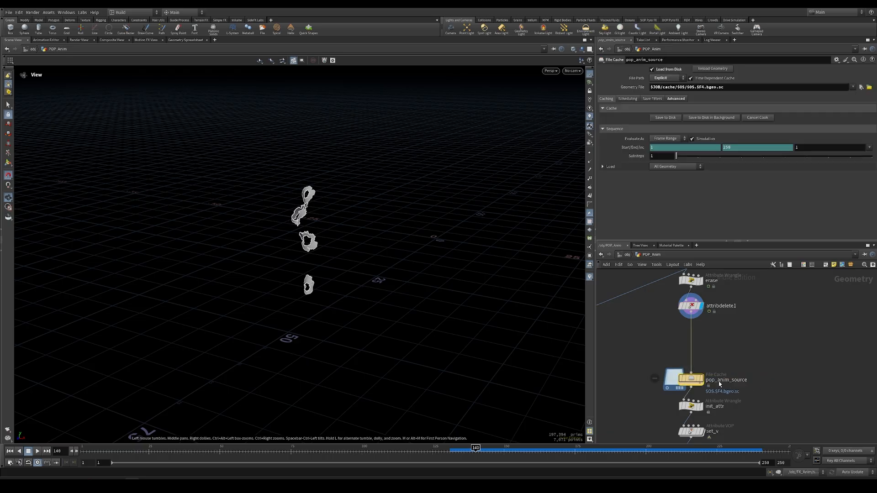
left_click(666, 117)
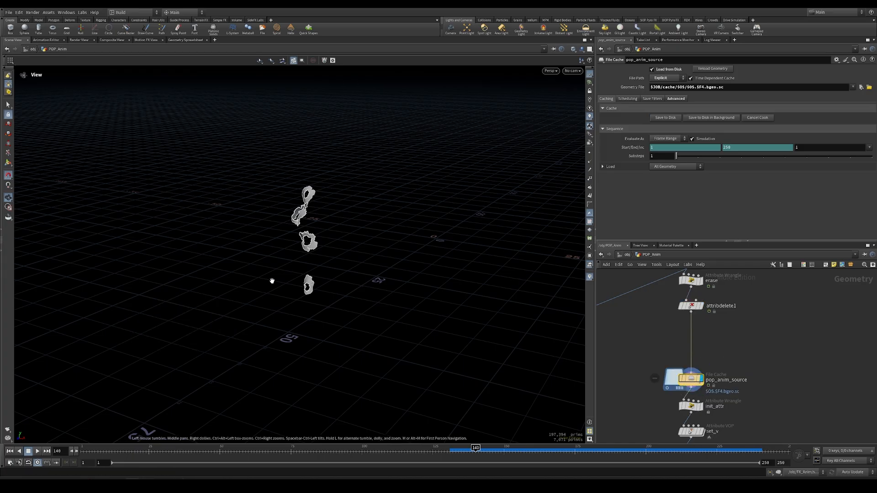
Step: Check the cached pop_anim_source geometry by scrubbing through the timeline
right_click_drag(273, 281, 233, 277)
middle_click_drag(233, 277, 286, 193)
left_click_drag(190, 450, 470, 434)
Step: Enter the popnet DOP network, return to the first frame and pull popkill1 out of the POP chain
middle_click_drag(678, 407, 704, 313)
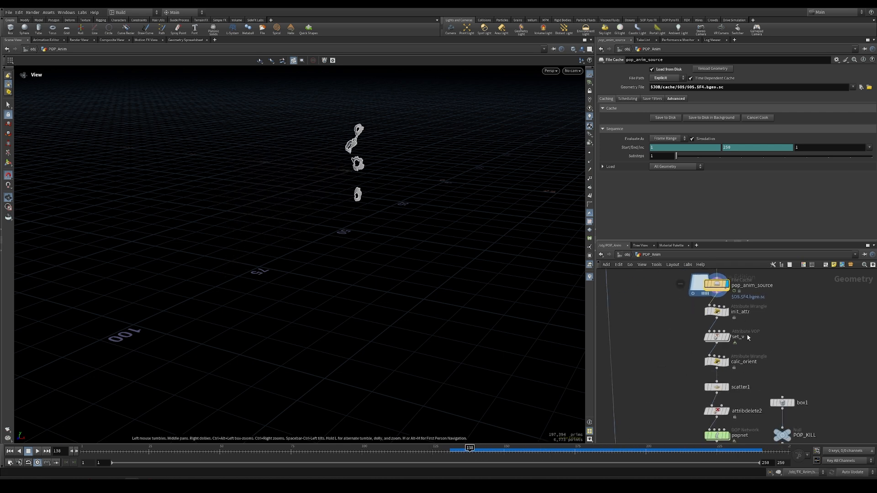
middle_click_drag(680, 342, 673, 334)
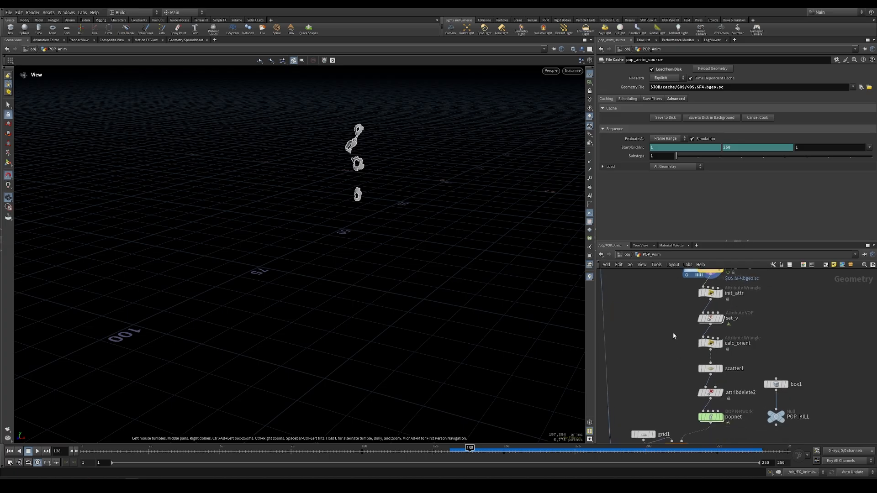
middle_click_drag(687, 422, 689, 388)
left_click_drag(660, 406, 661, 383)
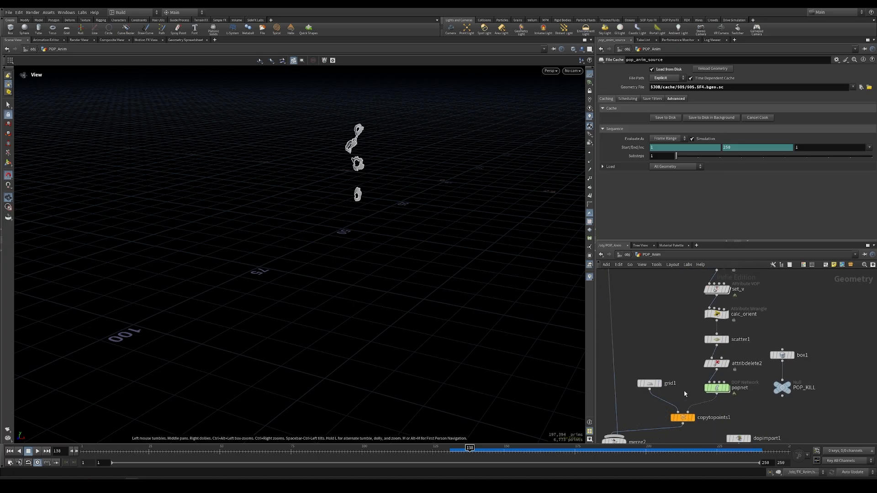
double_click(717, 388)
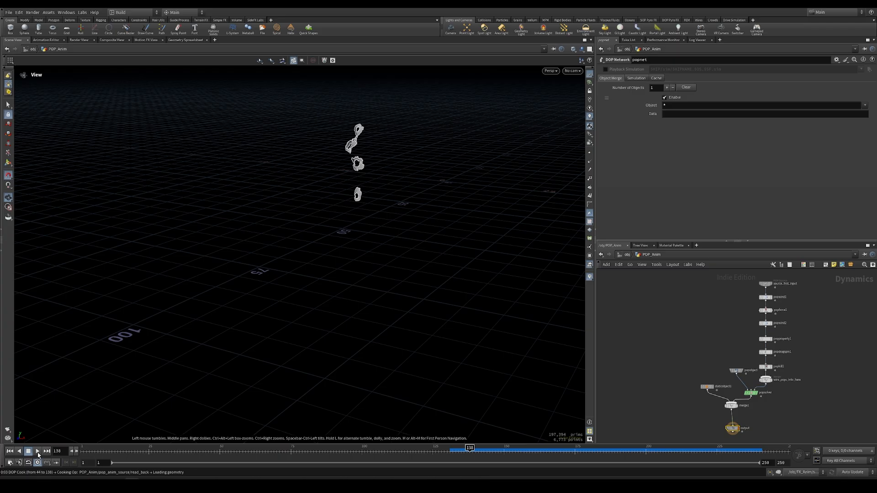
left_click(10, 451)
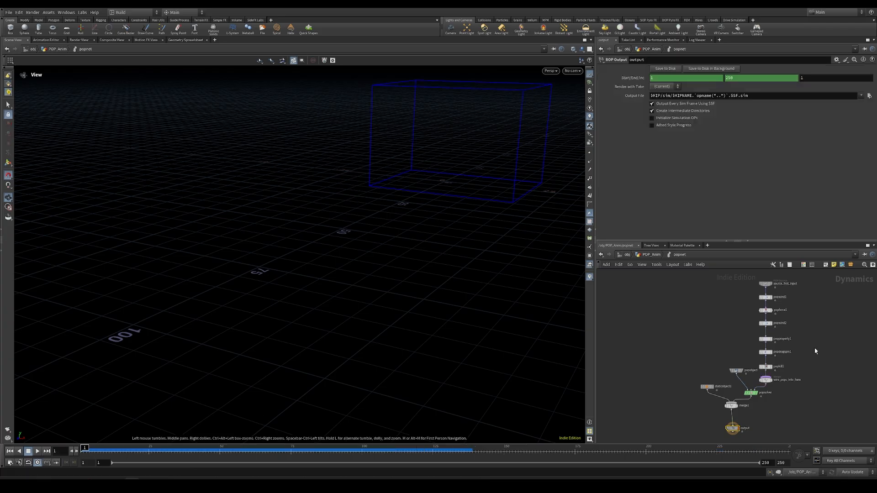
scroll(774, 367, "up", 3)
left_click_drag(764, 371, 805, 366)
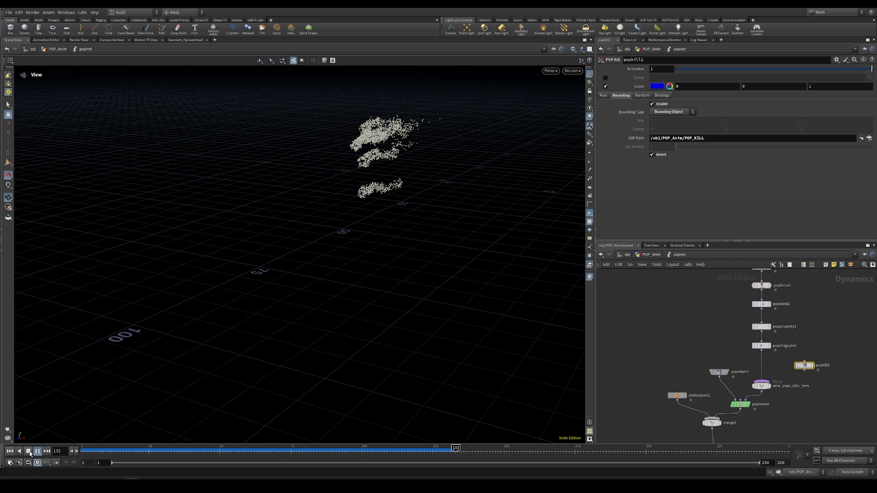
Step: Inspect the particle simulation from different angles during playback
left_click(28, 451)
left_click_drag(275, 237, 556, 452)
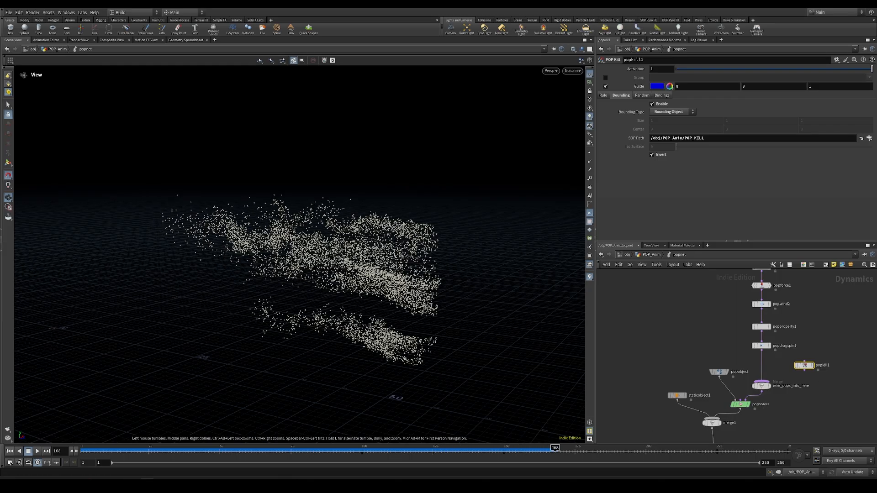
left_click_drag(348, 274, 450, 197)
left_click(38, 452)
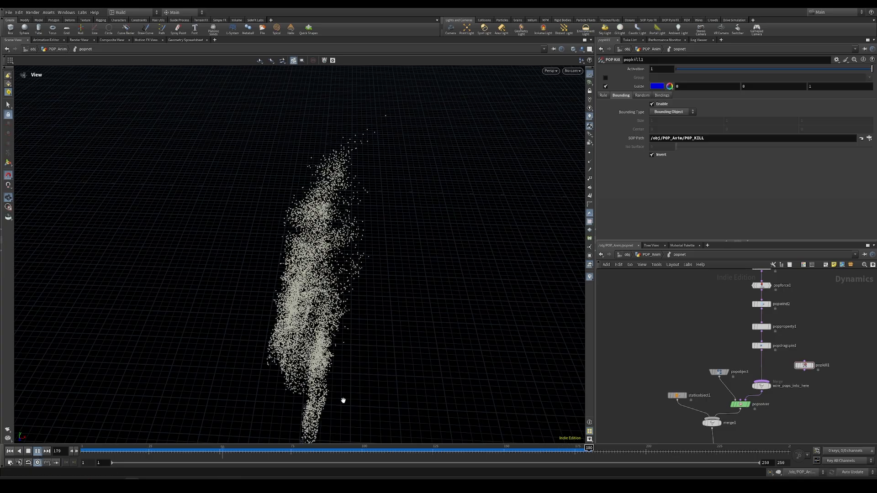
Step: Set popwind1's Wind Velocity to 0, 0.6, 1 and replay the simulation from the first frame
middle_click_drag(713, 291, 688, 339)
left_click_drag(693, 321, 757, 346)
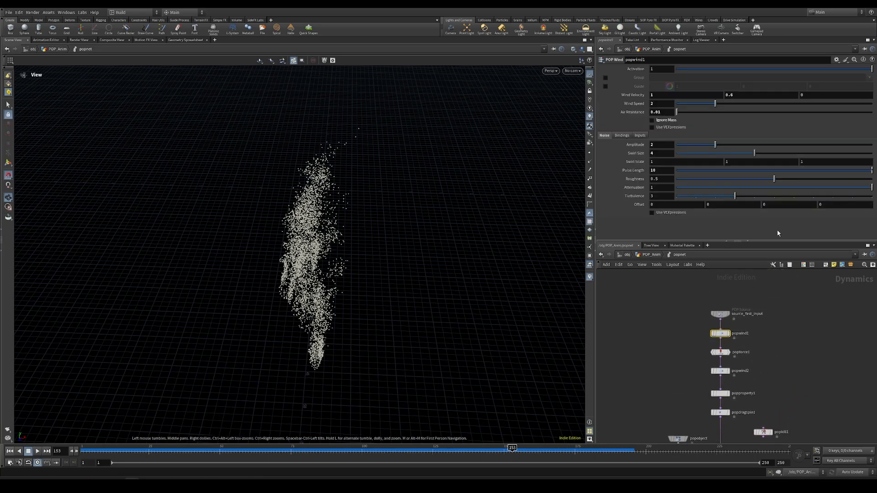
left_click(660, 95)
type("0")
key("Tab")
key("Tab")
key("Return")
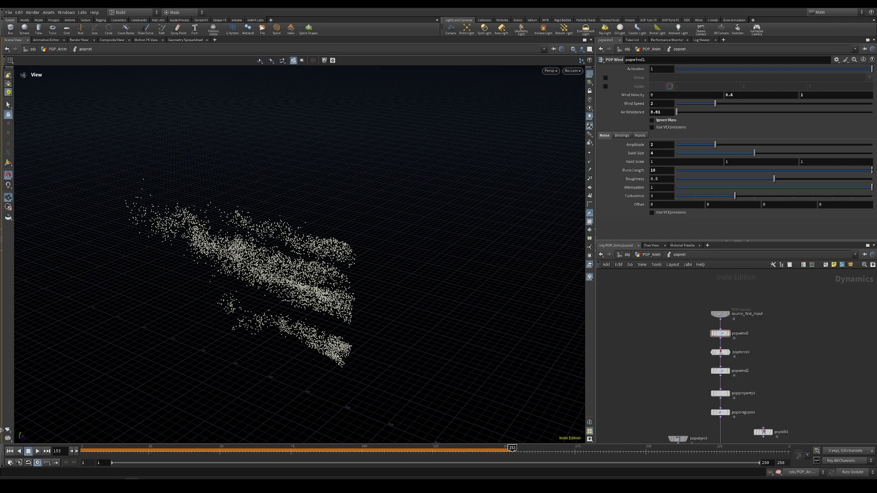
left_click(9, 451)
left_click(37, 452)
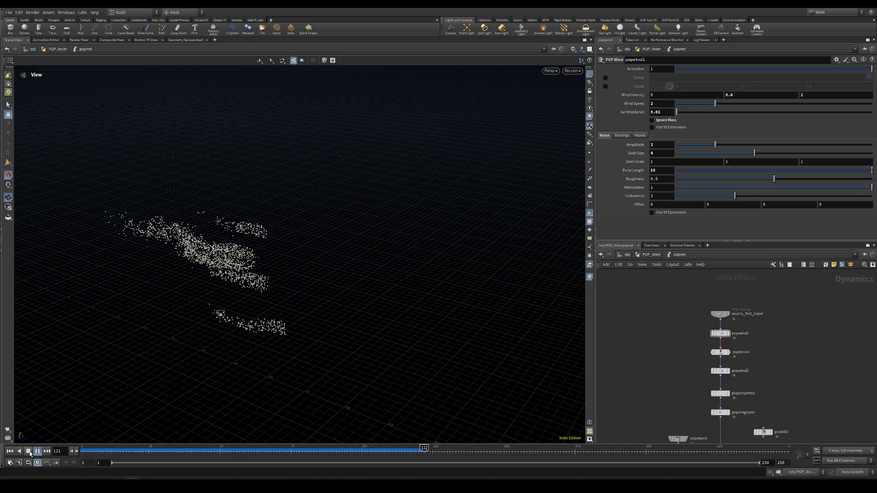
left_click(28, 452)
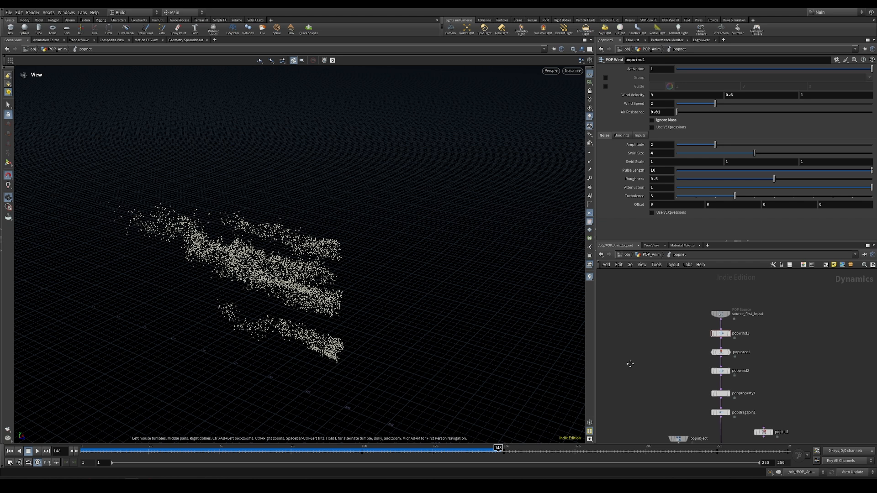
Step: Turn on staticobject1's volume Collision Guide and scrub the timeline to check the collider's motion
middle_click_drag(599, 433, 649, 355)
left_click_drag(649, 361, 705, 400)
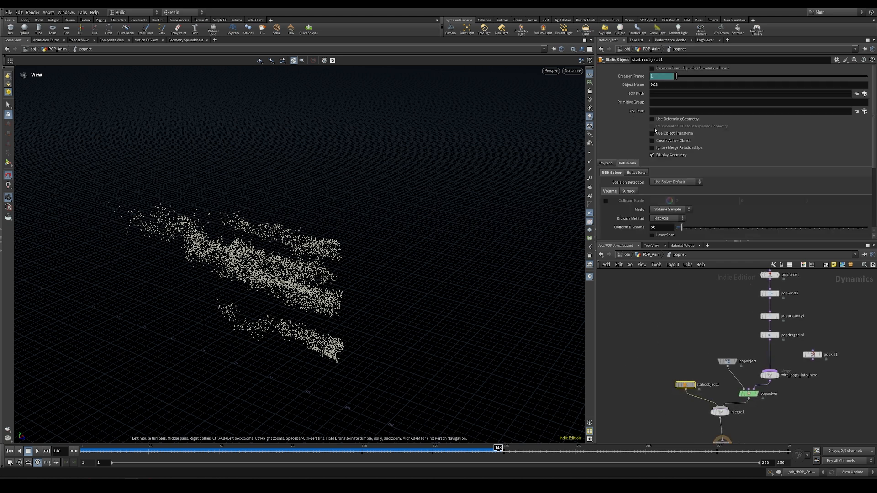
scroll(654, 136, "down", 5)
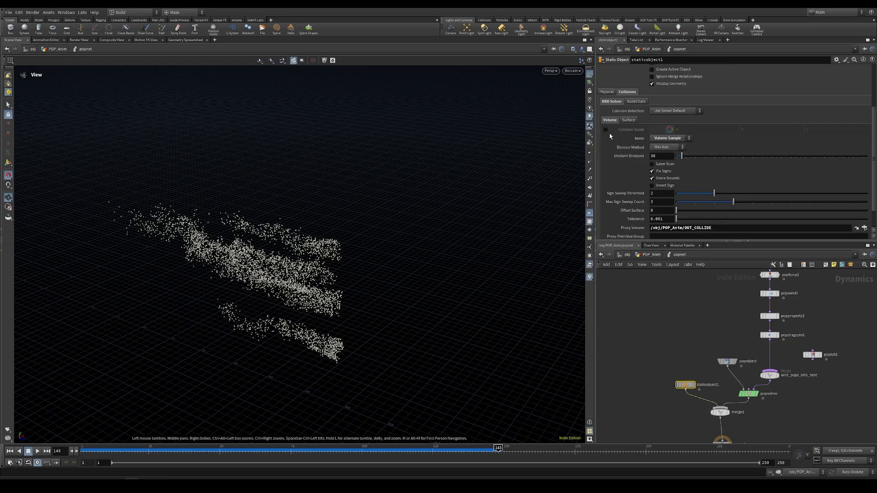
left_click(606, 130)
middle_click_drag(236, 183, 355, 196)
left_click(118, 451)
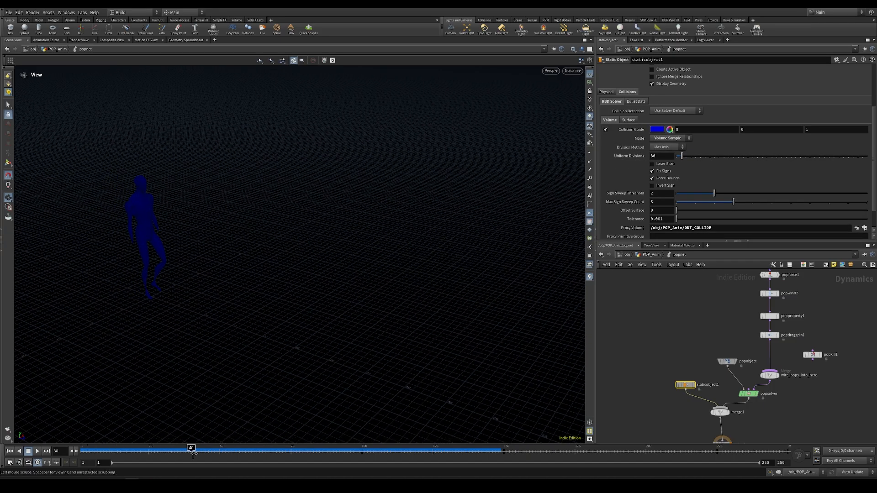
left_click_drag(250, 456, 174, 452)
Step: Enable Use Deforming Geometry on staticobject1 and replay the simulation from the first frame
scroll(629, 179, "up", 3)
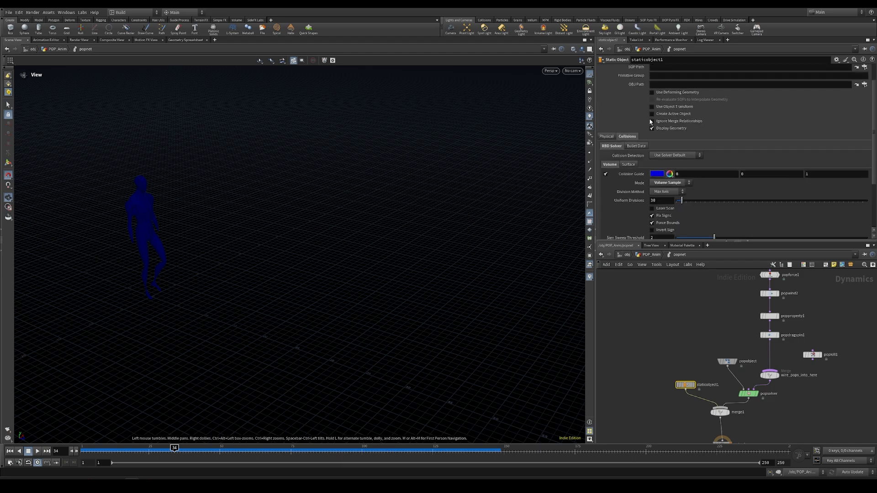
left_click(651, 92)
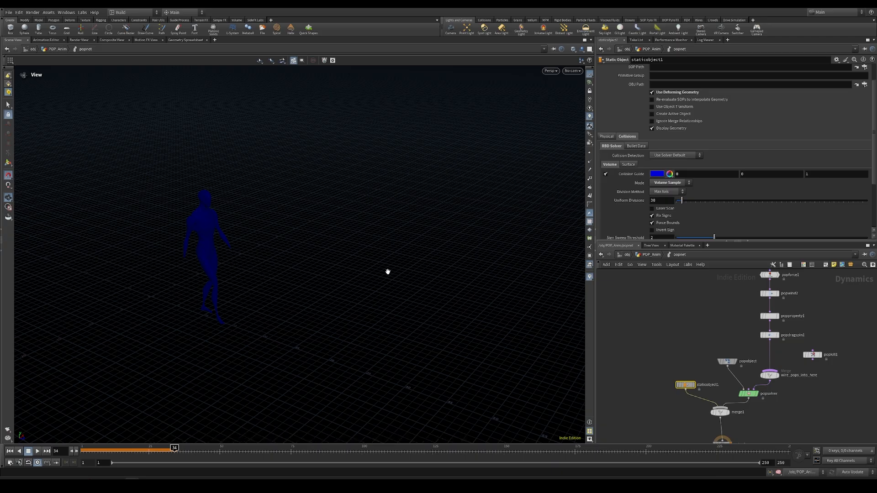
left_click(9, 451)
left_click(38, 451)
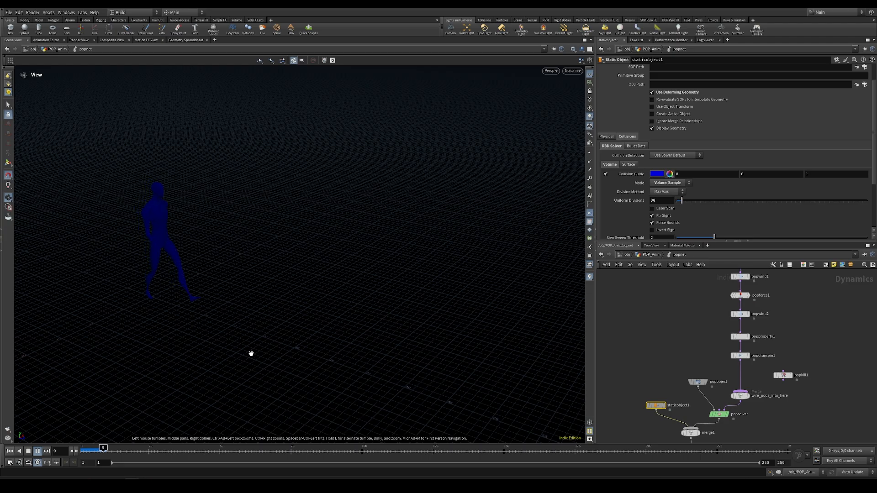
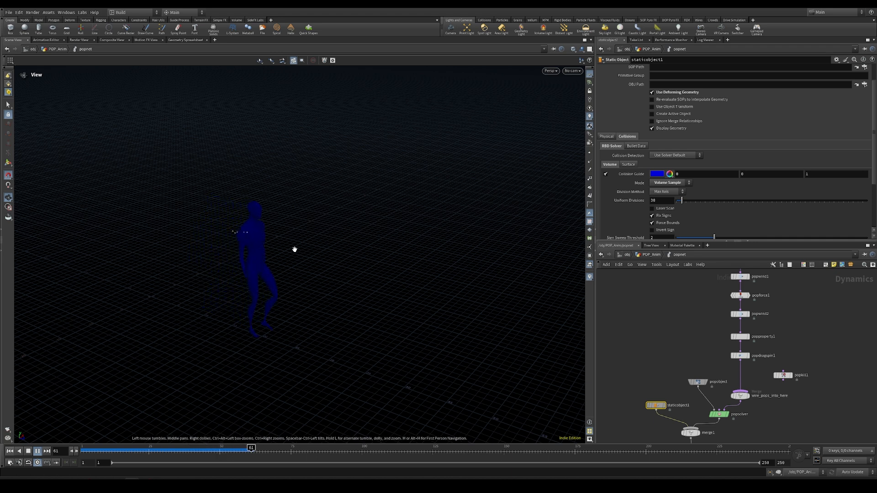
Step: Go back up to POP_Anim, rename the pop_sim file cache to pop_anim_sim and select it
left_click(644, 255)
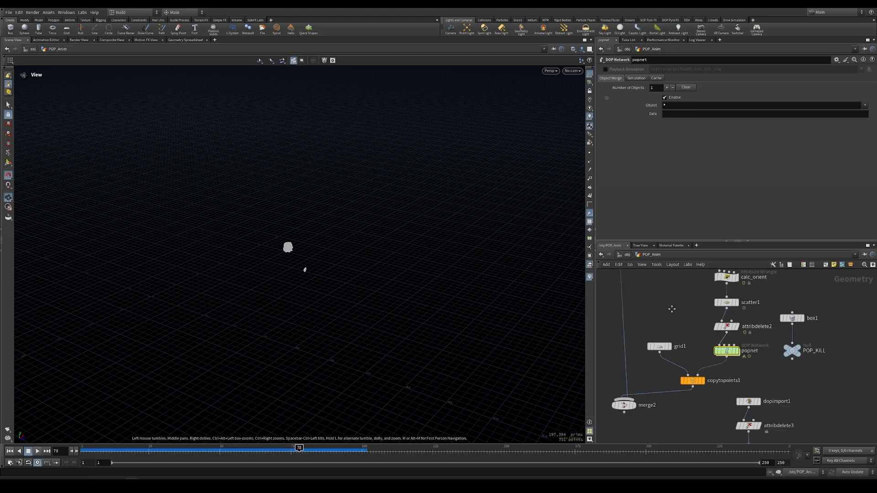
scroll(678, 356, "up", 2)
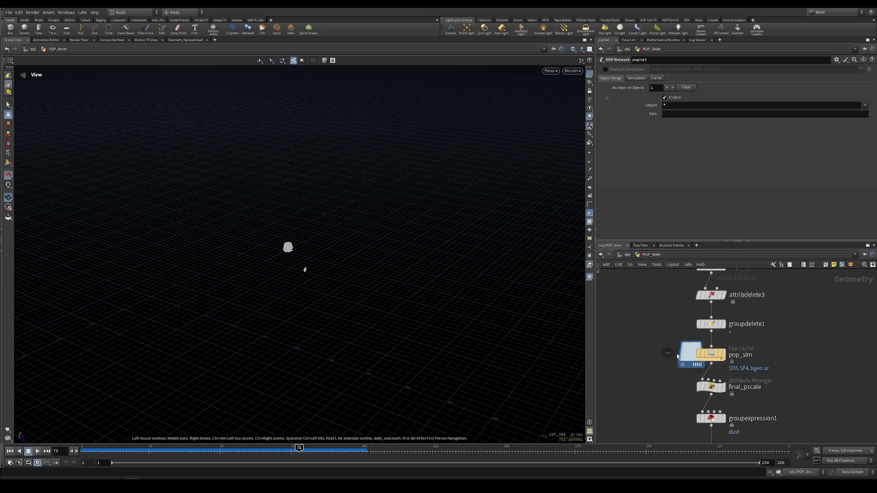
double_click(733, 355)
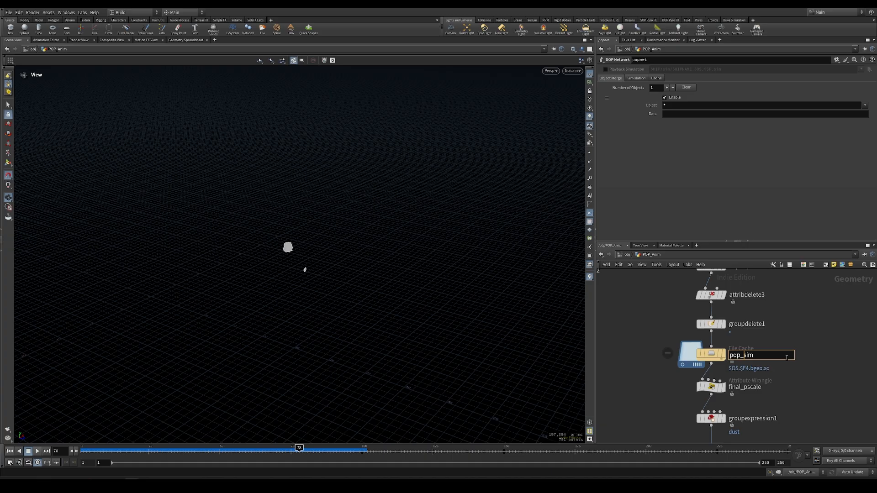
type("anim_")
key("Return")
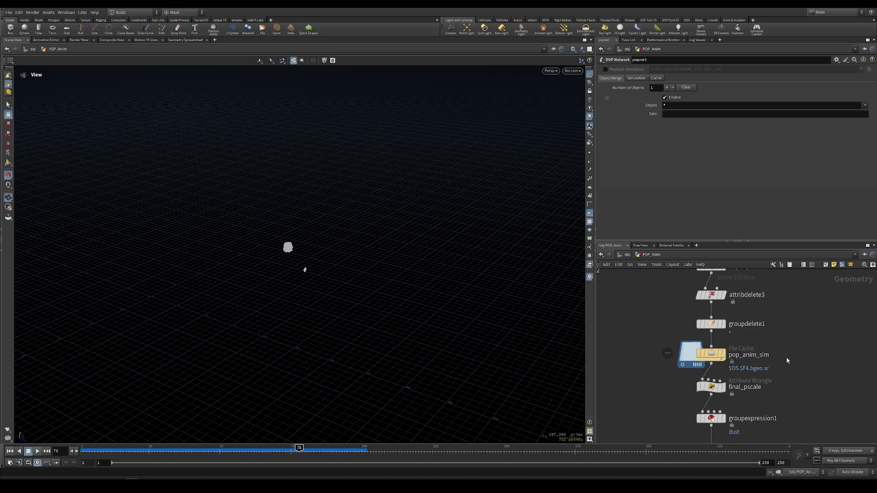
left_click(711, 354)
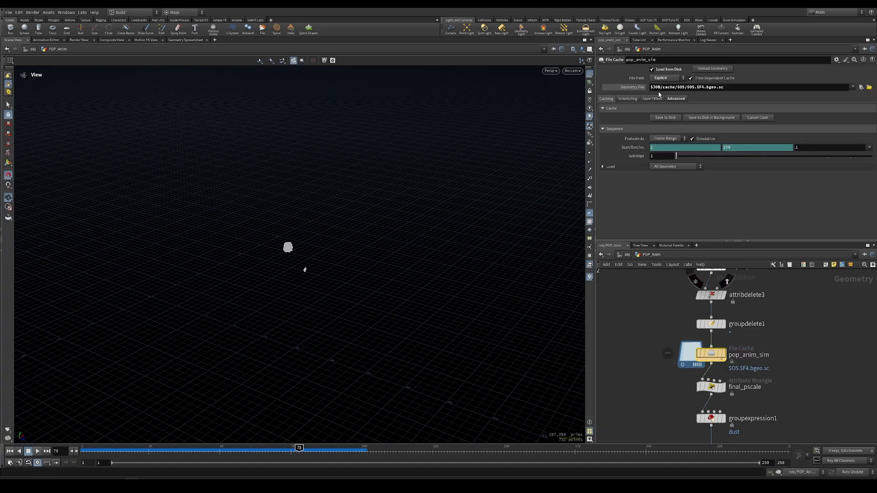
Step: Cache pop_anim_sim to disk over frames 1 to 250, display it and scrub through the cached particles
left_click(666, 118)
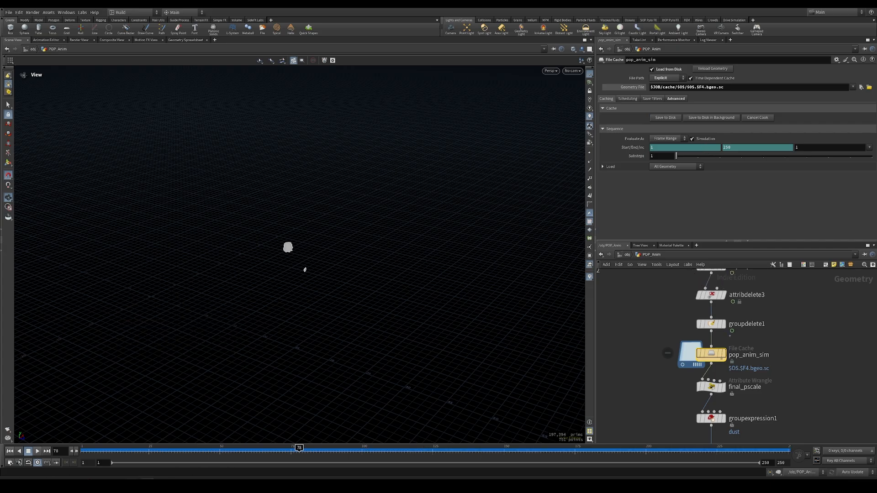
mouse_move(728, 359)
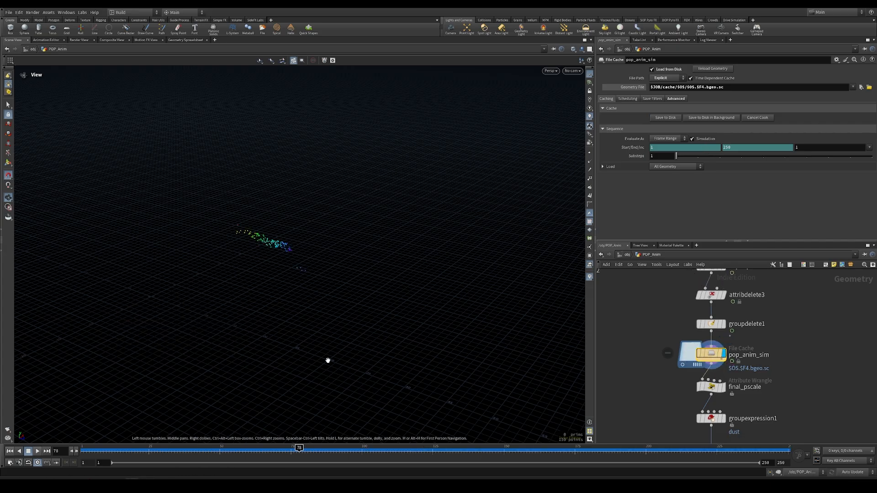
left_click_drag(131, 451, 472, 451)
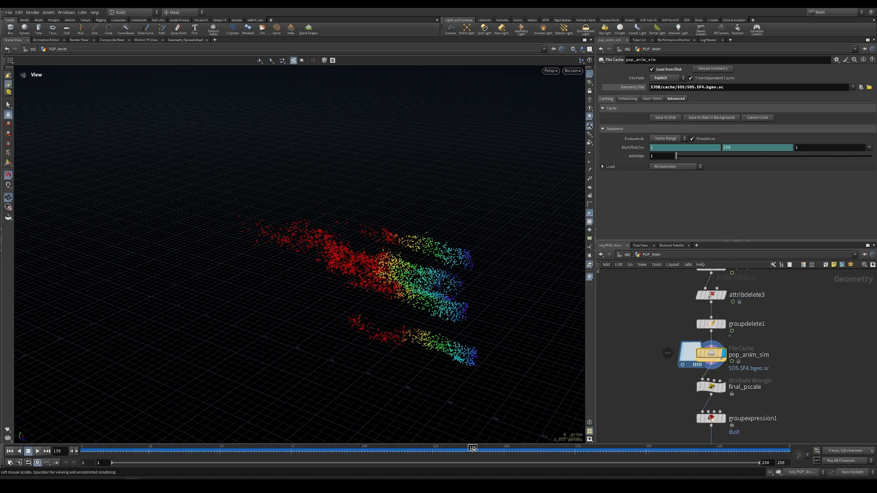
Step: Turn off the age point attribute visualizer and scrub the timeline to check the particle trails
left_click(590, 277)
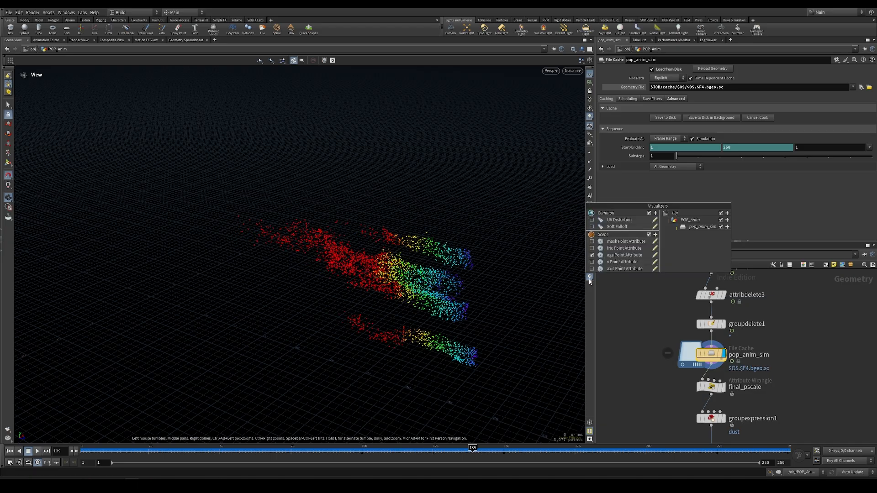
left_click(591, 256)
left_click_drag(464, 378, 337, 392)
left_click_drag(471, 451, 685, 451)
left_click_drag(494, 365, 365, 356)
left_click_drag(686, 450, 634, 451)
Step: Bypass attribpromote1 and uvtransform1 in the petal branch and display pointwrangle1 to test the copied petals
middle_click_drag(669, 403, 664, 320)
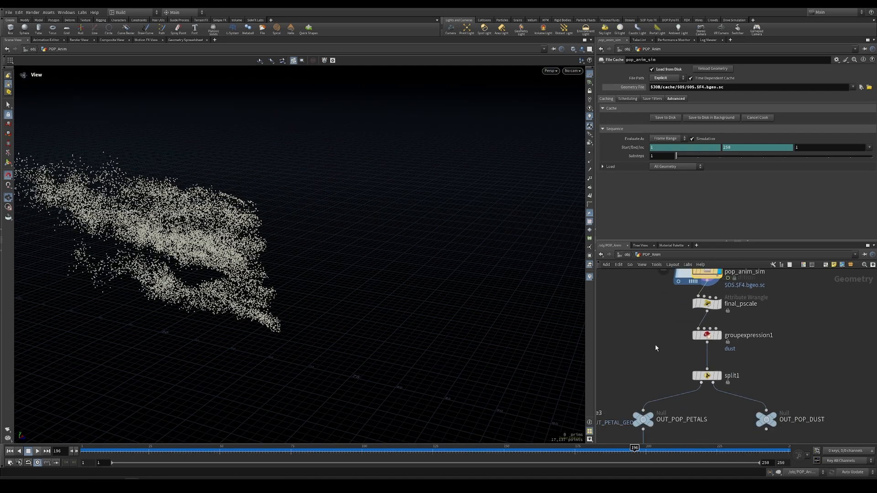
scroll(655, 344, "down", 3)
middle_click_drag(713, 402, 789, 329)
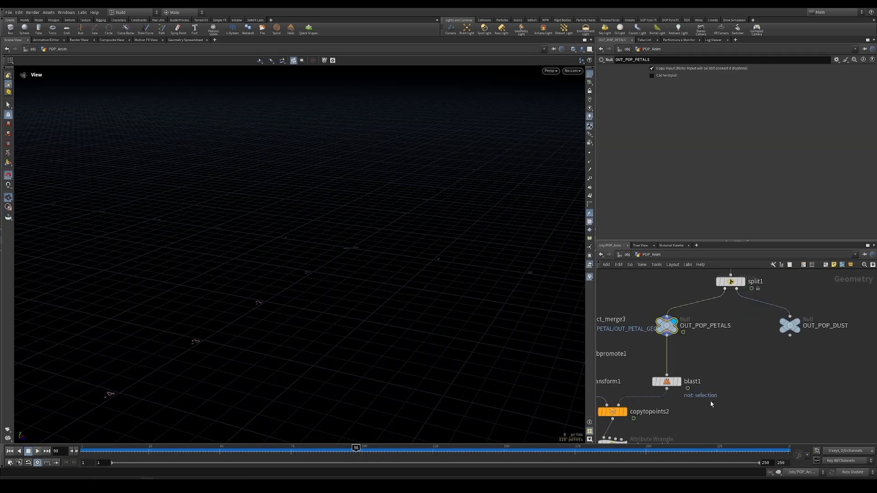
scroll(789, 357, "down", 2)
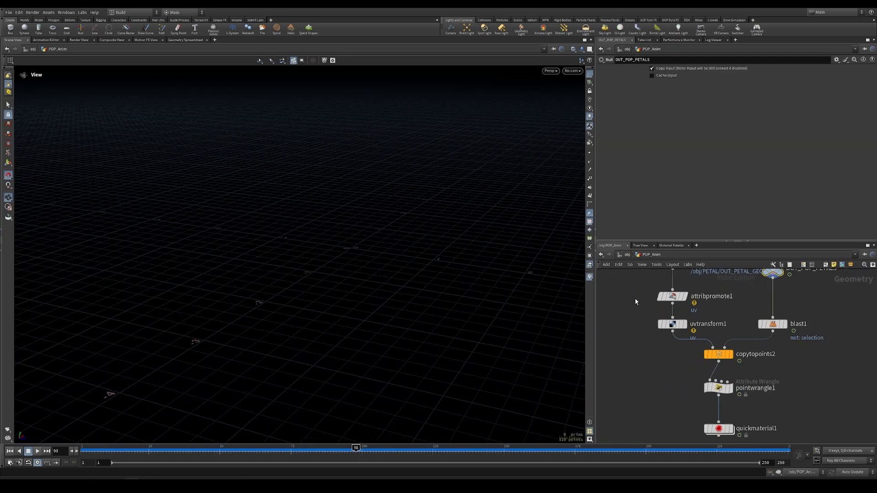
scroll(638, 299, "up", 2)
left_click_drag(639, 302, 652, 356)
left_click(660, 348)
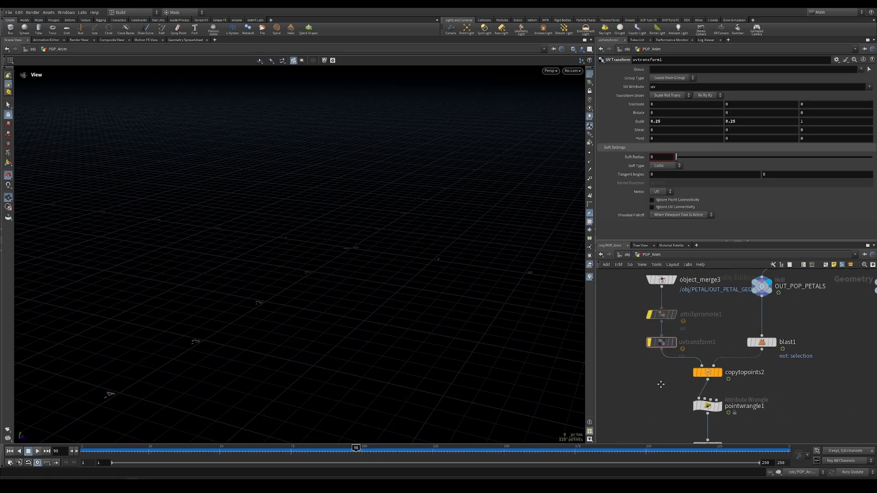
middle_click_drag(722, 415, 703, 341)
left_click(691, 339)
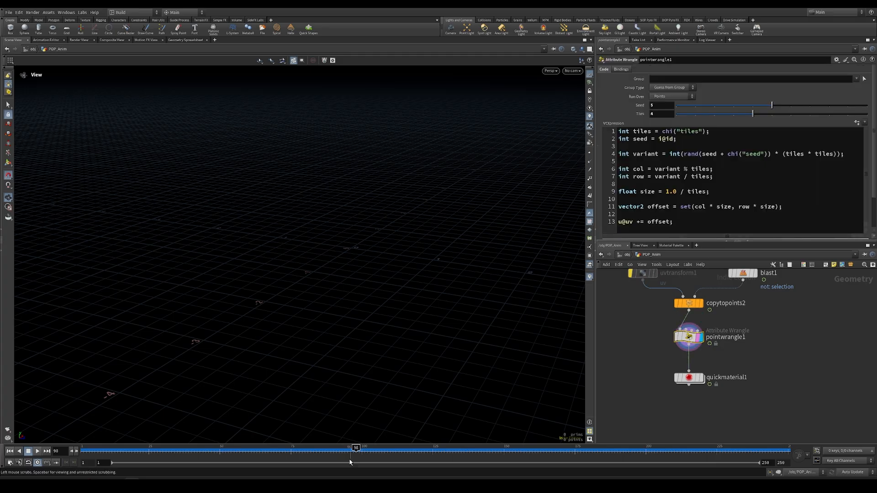
Step: Display object_merge3, scrub the timeline and re-pick /obj/PETAL/OUT_PETAL_GEO as its Object 1
middle_click_drag(649, 283, 664, 383)
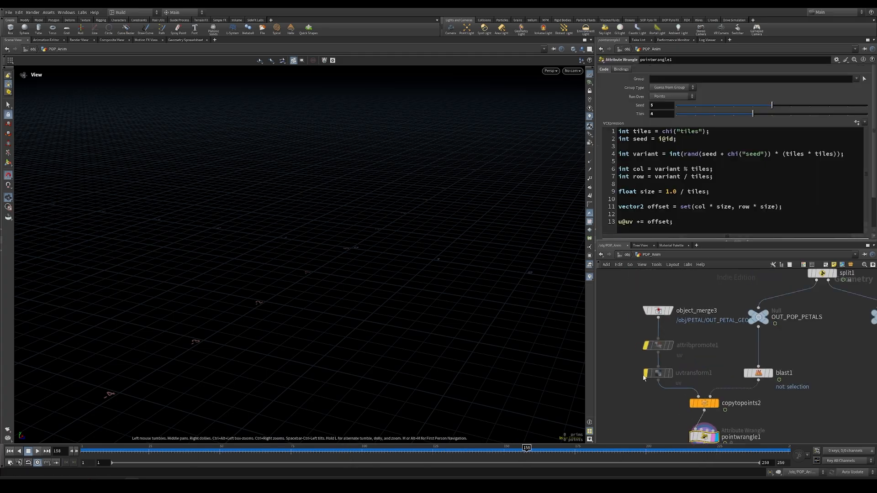
left_click(660, 314)
left_click(321, 453)
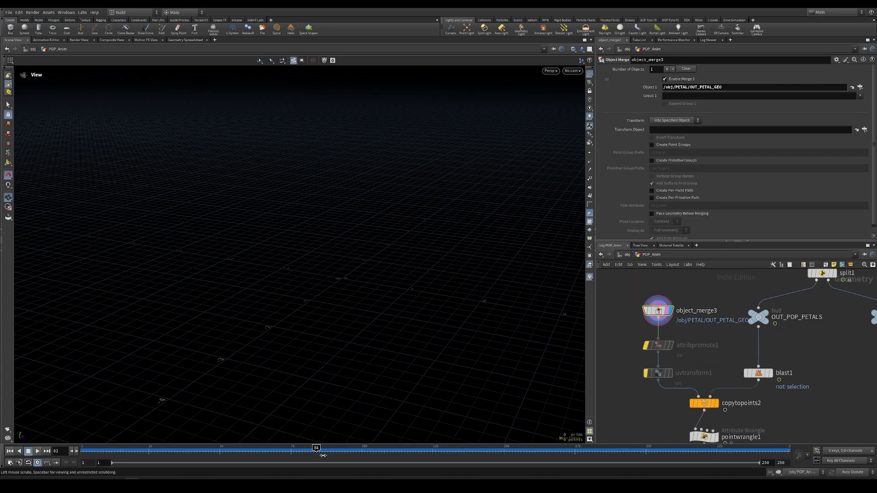
left_click(861, 88)
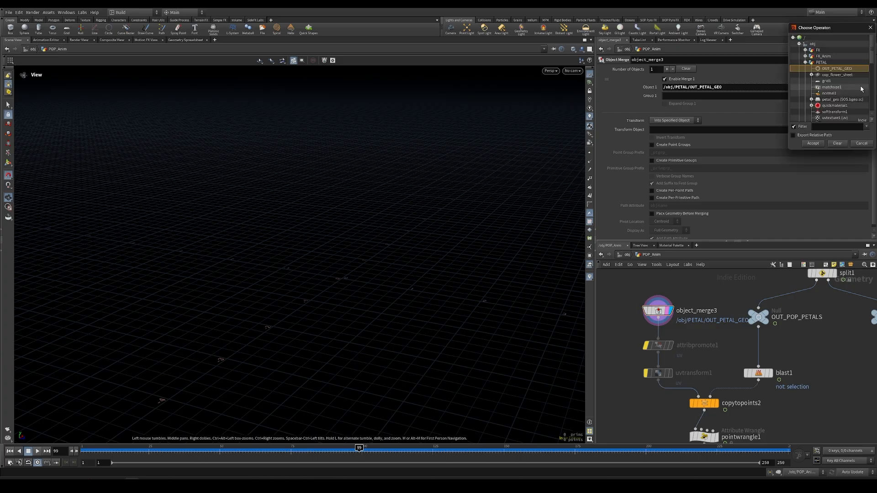
left_click(813, 144)
Step: Go into the PETAL object, select the petal_geo file cache and check its expanded Geometry File path
key("u")
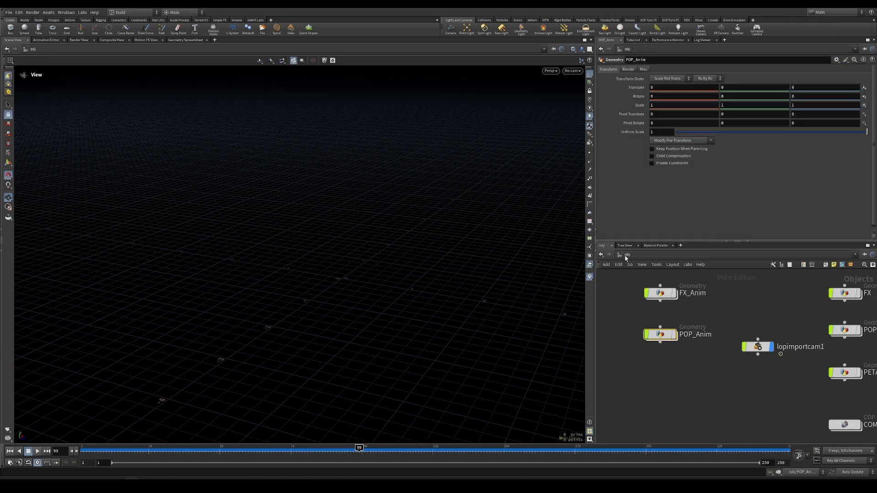
double_click(722, 328)
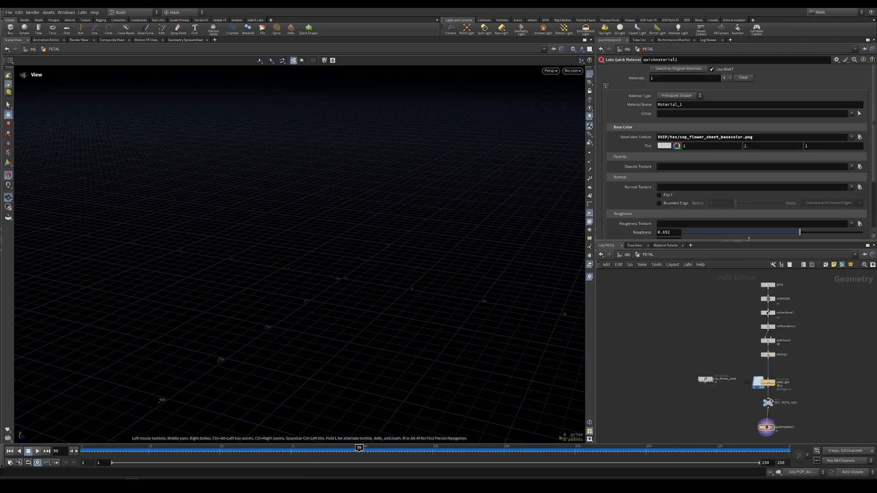
scroll(770, 401, "up", 3)
left_click(752, 379)
left_click(635, 90)
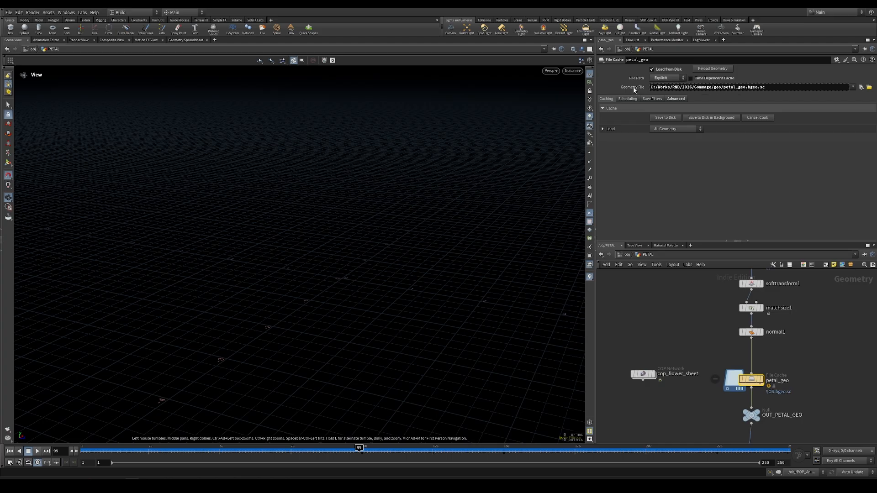
left_click(634, 90)
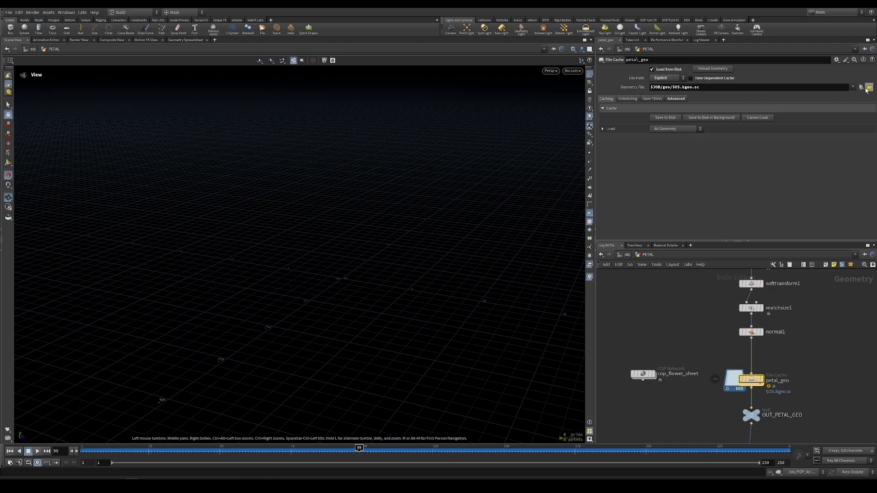
Step: Point petal_geo's Geometry File to $JOB/geo/petal_low.bgeo.sc
left_click(868, 87)
double_click(226, 77)
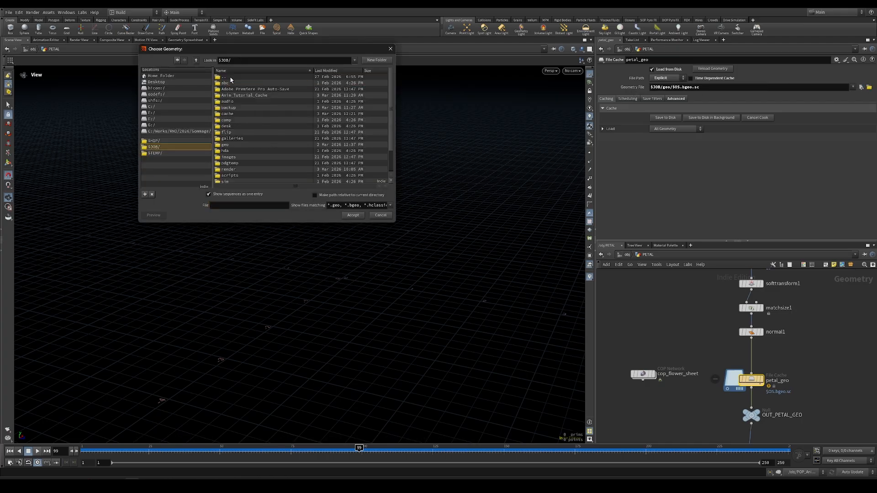
double_click(242, 145)
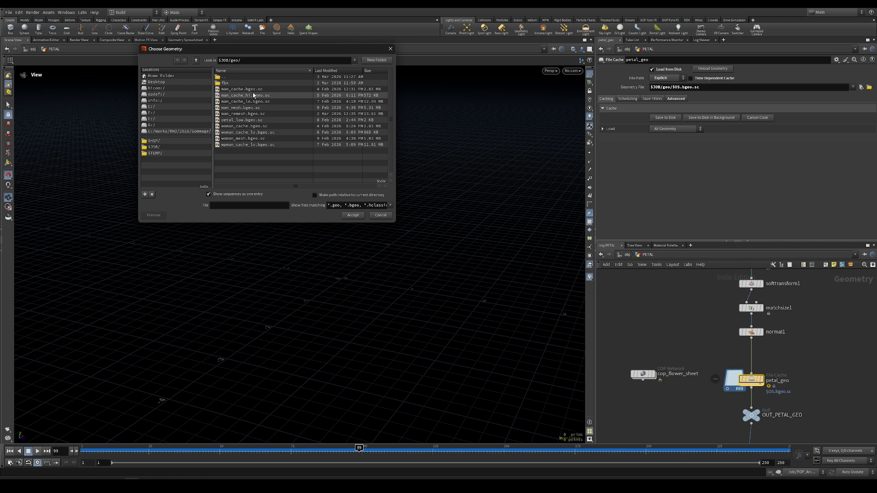
double_click(251, 120)
Step: Back in POP_Anim, re-enable attribpromote1 and uvtransform1 and display quickmaterial1
left_click(620, 255)
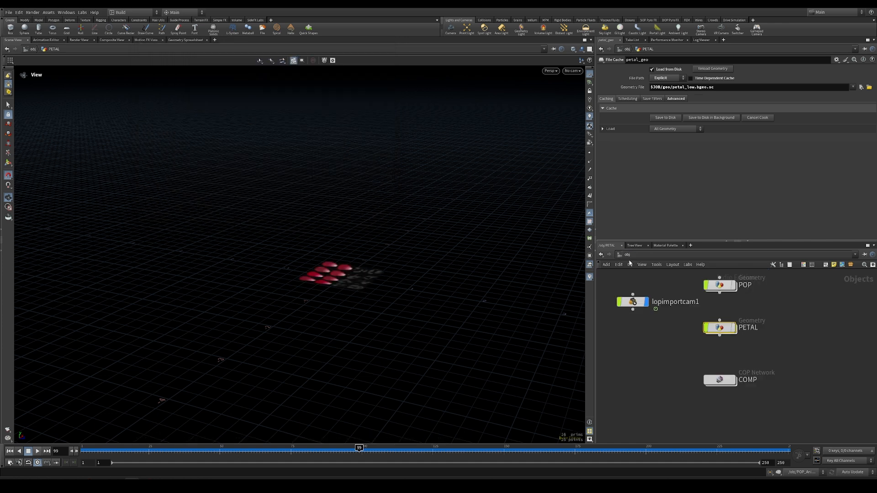
double_click(703, 370)
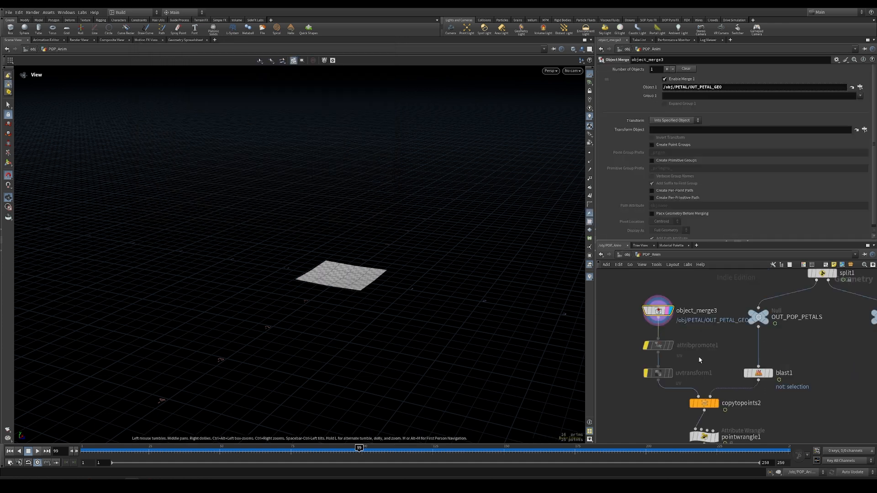
left_click_drag(632, 288, 678, 335)
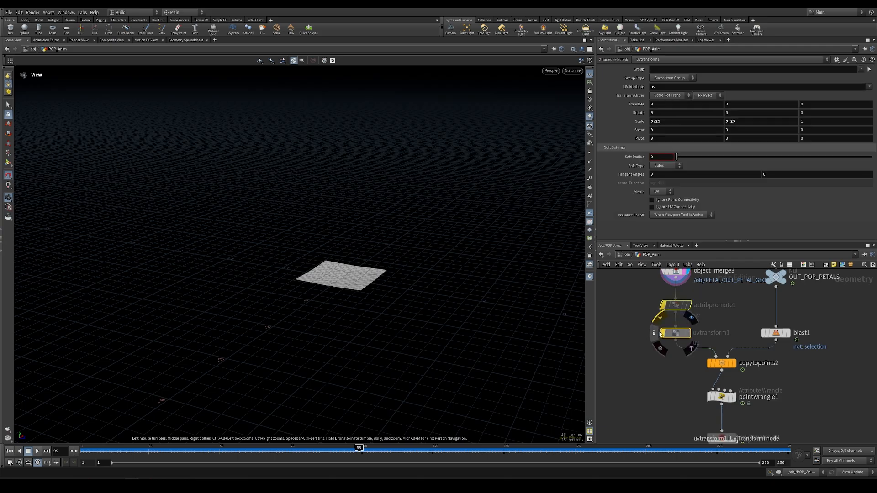
middle_click_drag(694, 366, 658, 311)
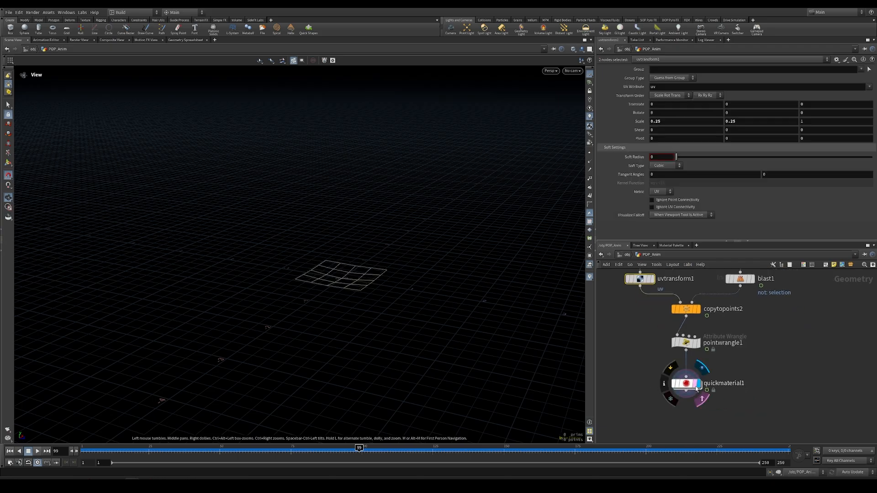
left_click(699, 386)
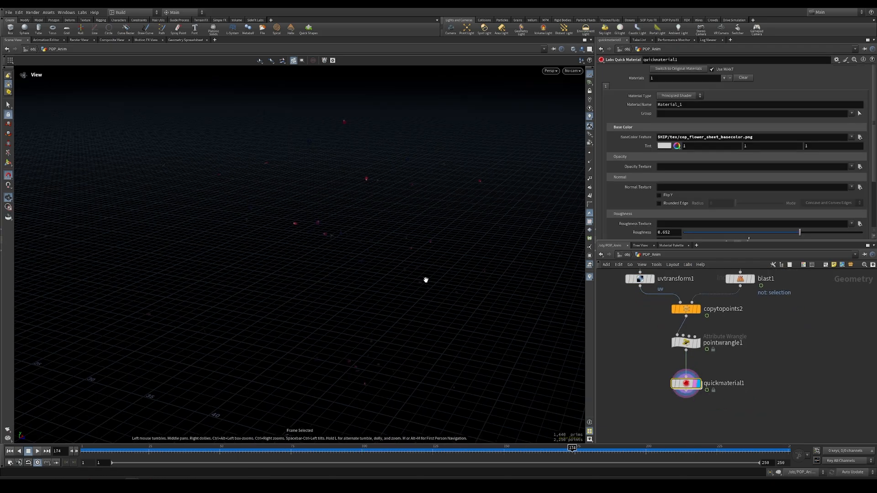
Step: Bypass blast1 and scrub the timeline to review the textured petals across the simulation
scroll(713, 317, "down", 2)
left_click(712, 314)
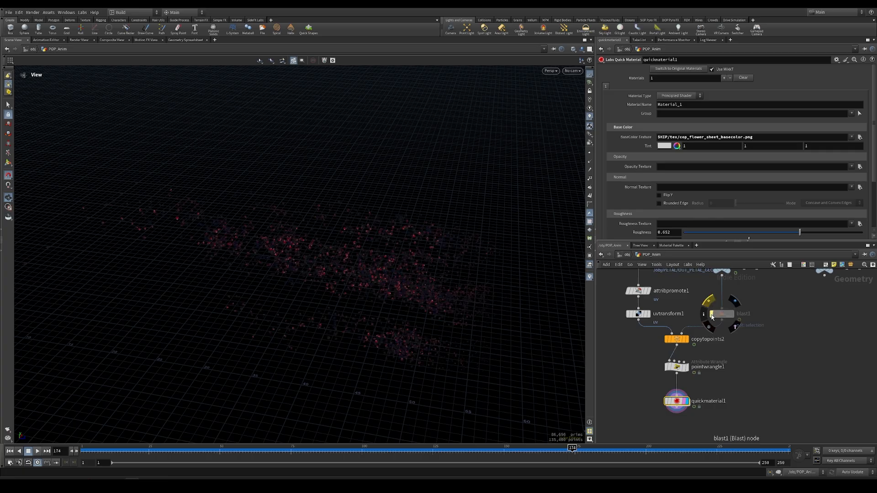
left_click_drag(325, 317, 323, 290)
left_click(260, 452)
left_click_drag(389, 451, 648, 452)
left_click_drag(394, 332, 321, 325)
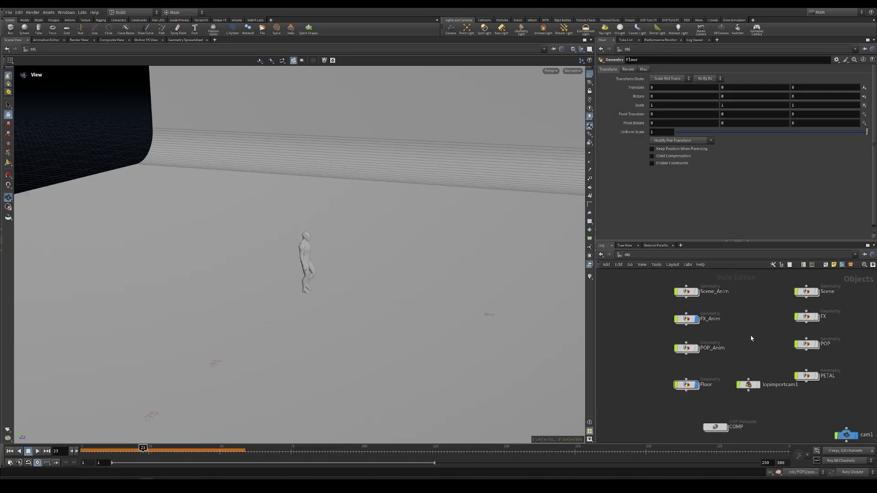
Step: Select the Floor object to review the backdrop around the manny, and switch to the stage network
left_click(685, 383)
left_click_drag(485, 307, 288, 220)
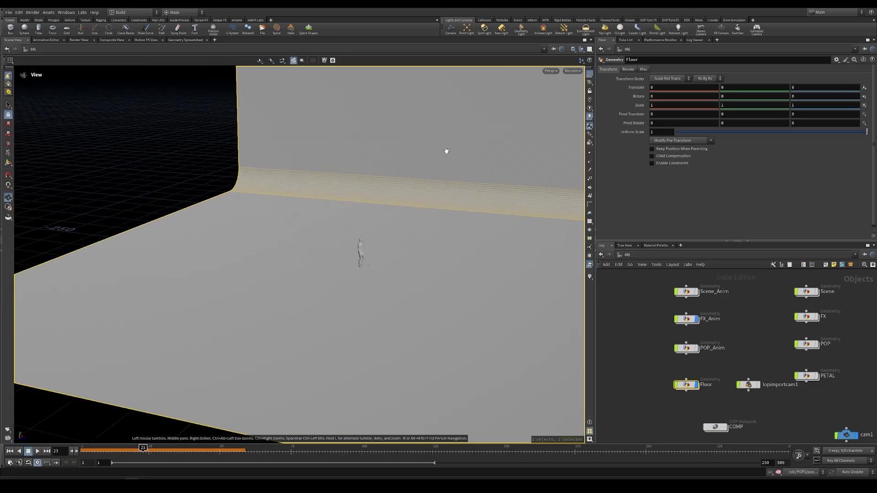
left_click(664, 257)
left_click(671, 308)
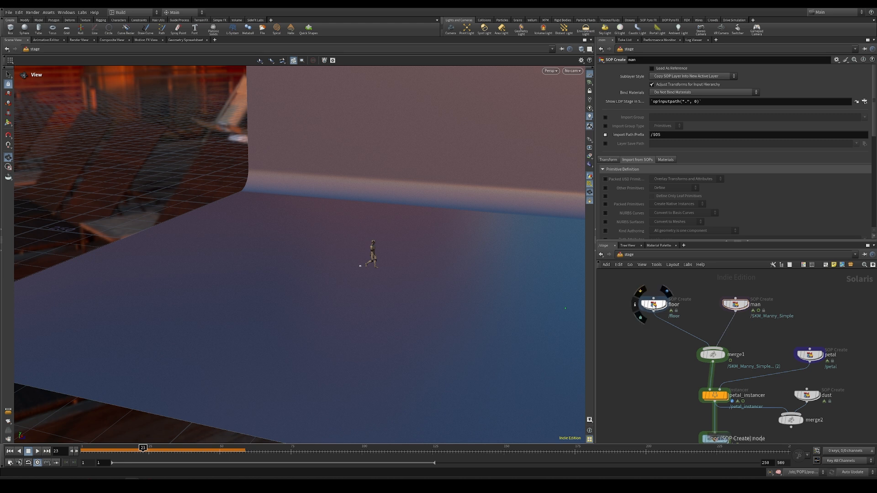
Step: Go inside the man SOP Create and examine pointwrangle1, pointwrangle3 and the pointvelocity2 settings below object_merge1
double_click(735, 304)
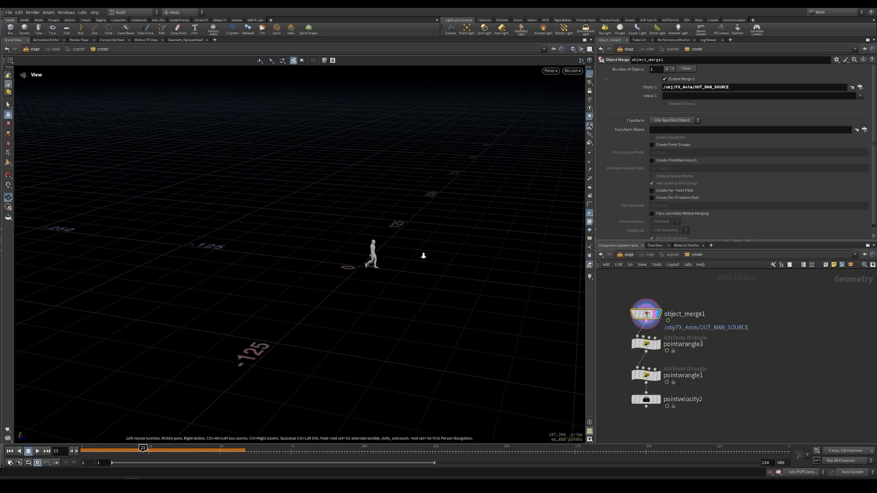
key("f")
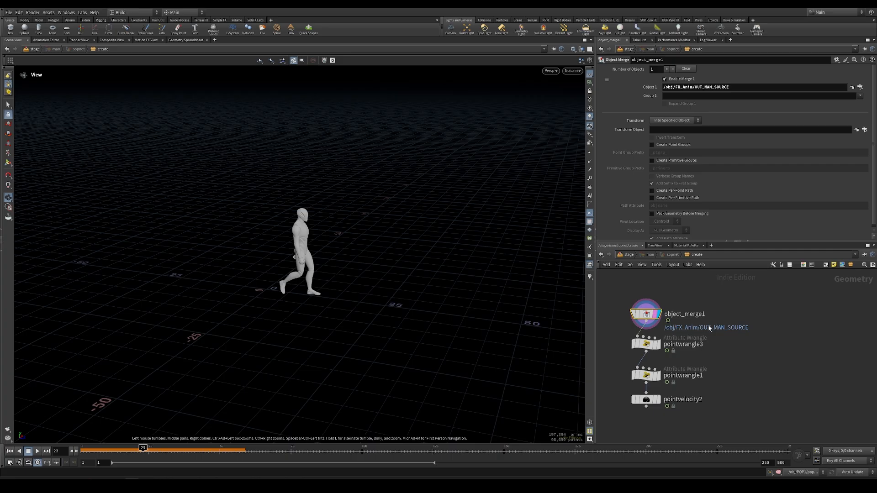
left_click(646, 375)
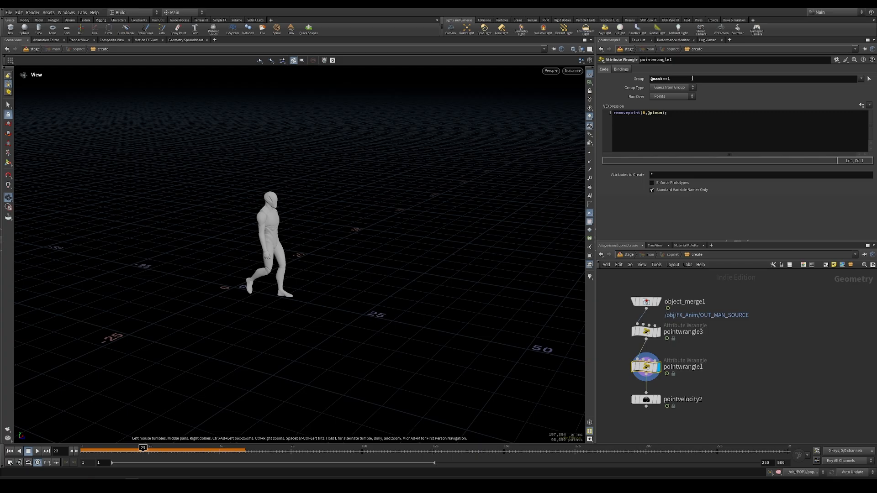
left_click(647, 334)
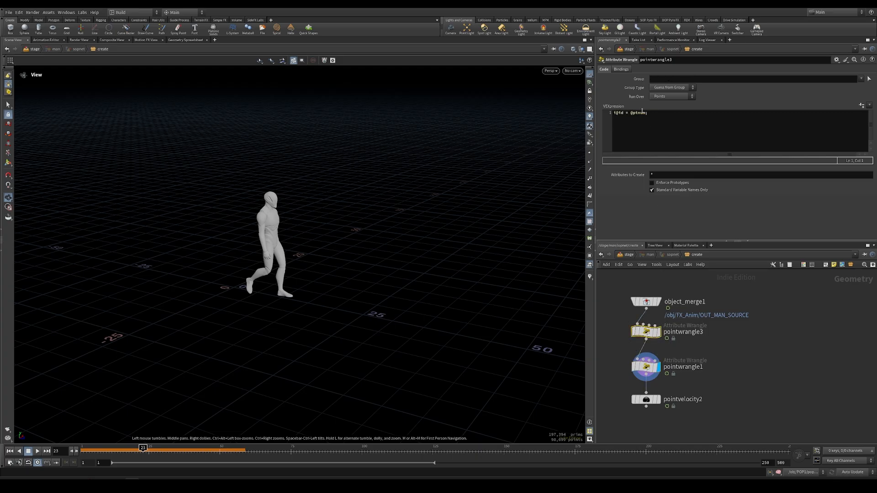
left_click(648, 401)
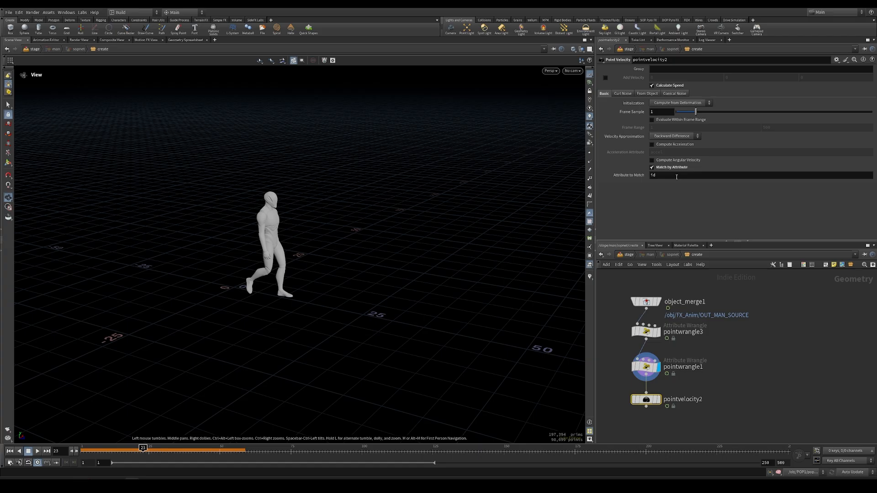
Step: Return to the stage network and select the man node to review the chain below it
left_click(628, 255)
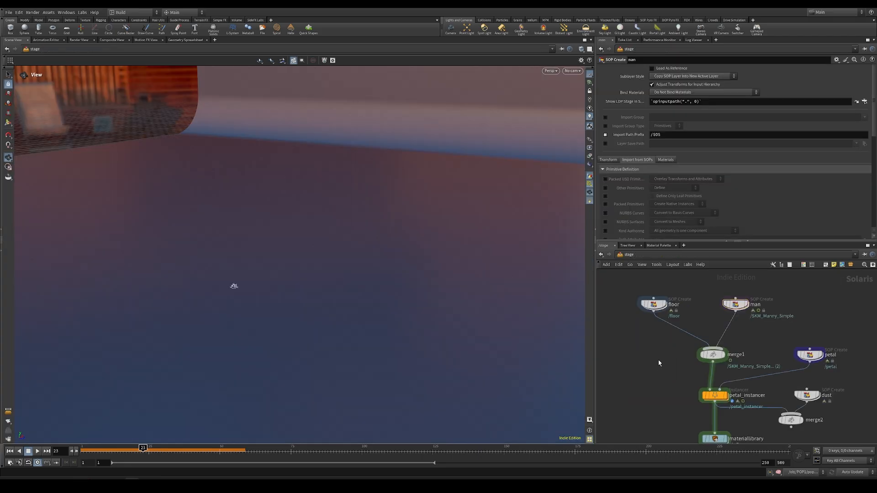
left_click(739, 309)
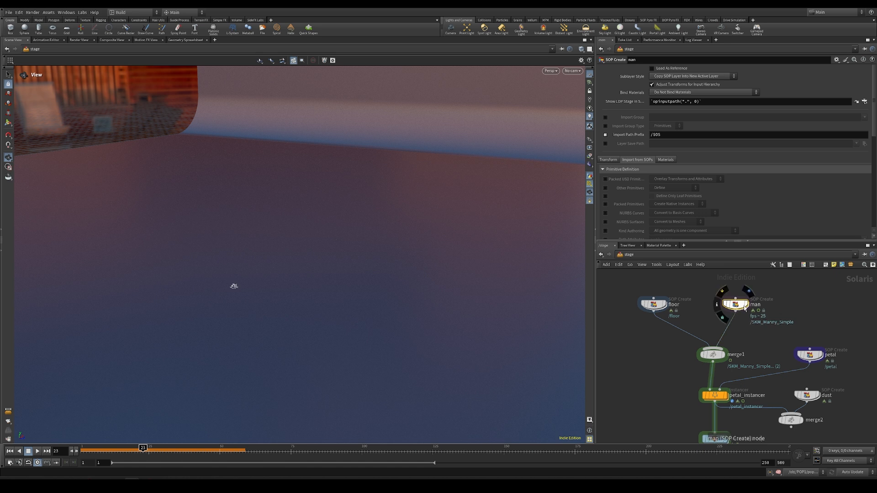
scroll(764, 317, "down", 3)
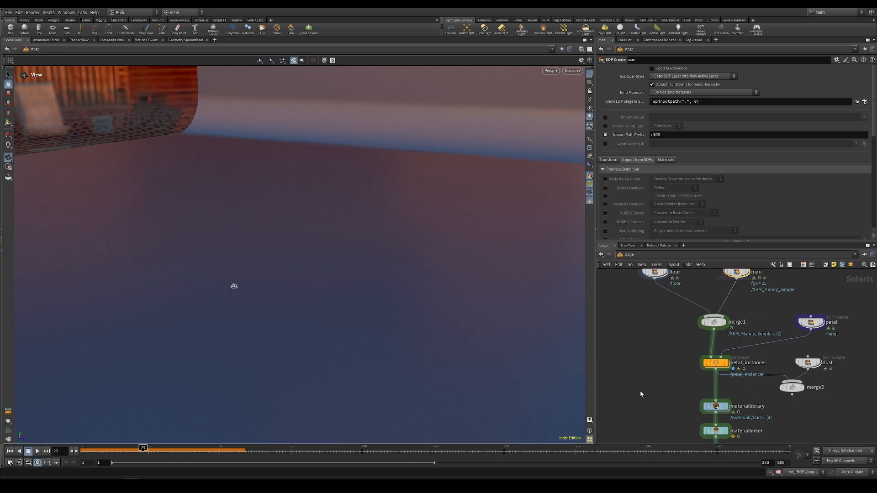
Step: Switch from the stage to the object network and go inside POP_Anim to examine the OUT_POP_PETALS and OUT_POP_DUST outputs
scroll(646, 361, "down", 2)
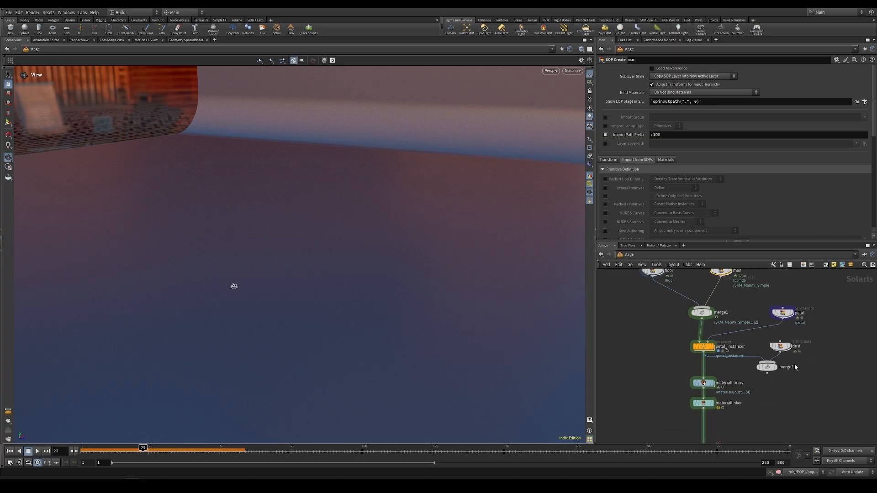
left_click(629, 254)
left_click(638, 287)
left_click(643, 373)
double_click(685, 348)
scroll(697, 336, "up", 2)
middle_click_drag(666, 364, 708, 331)
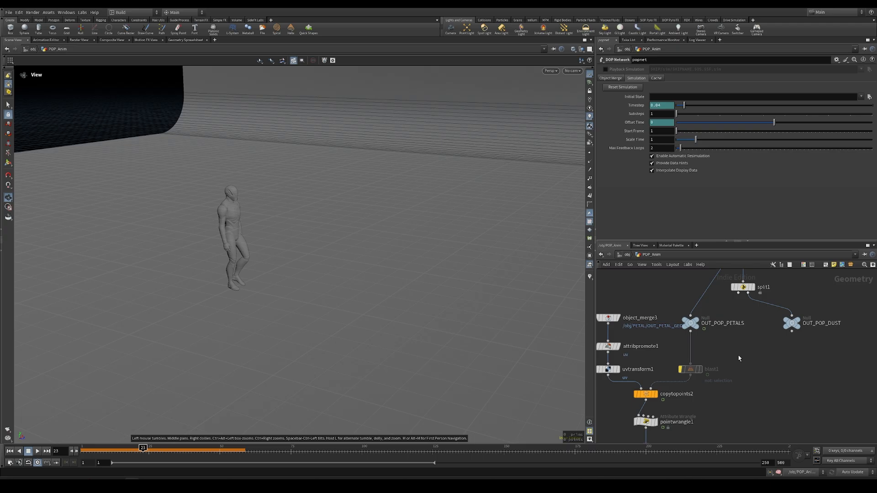
Step: Return to the stage network and review the chain from petal_instancer through the material library and material linker to the dome light
left_click(627, 254)
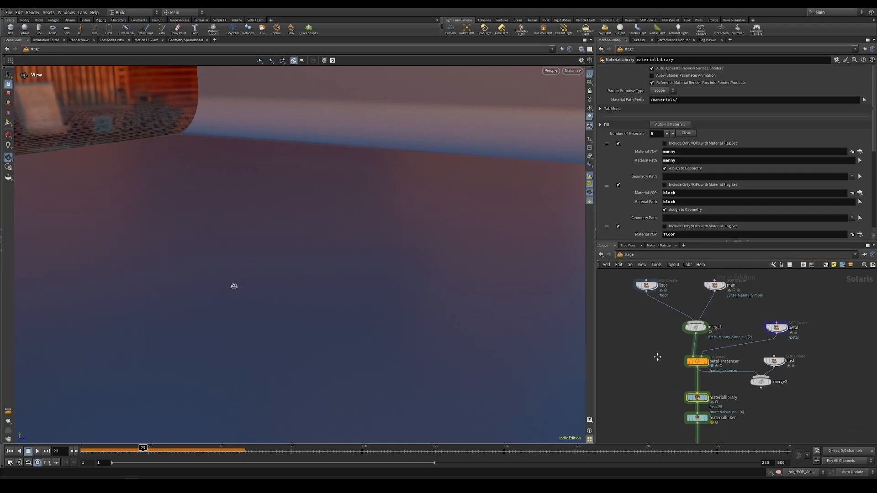
middle_click_drag(655, 409, 656, 347)
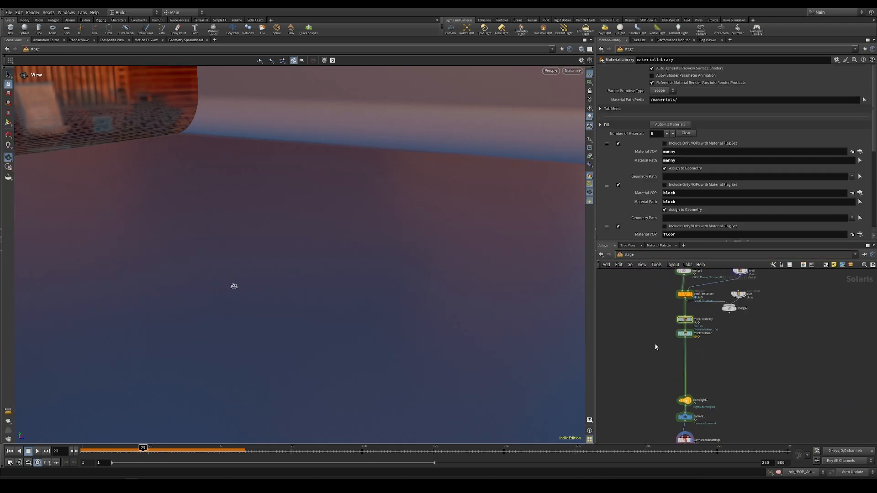
scroll(665, 319, "up", 2)
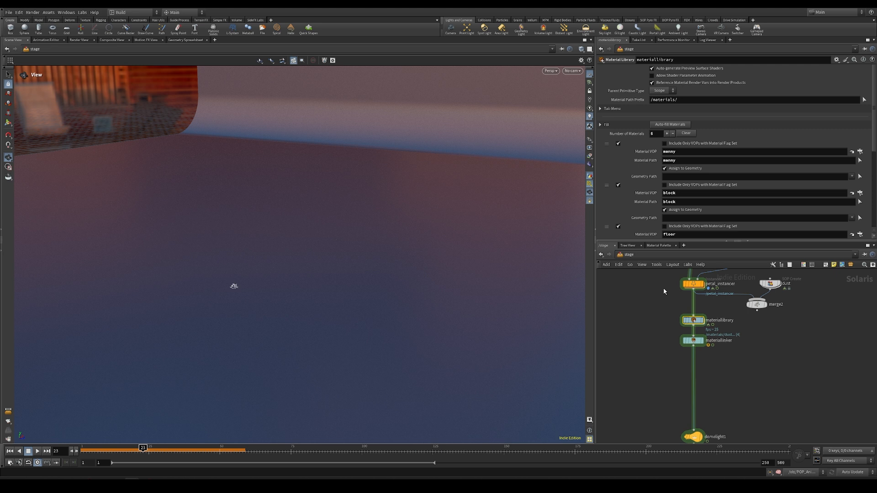
scroll(654, 342, "down", 2)
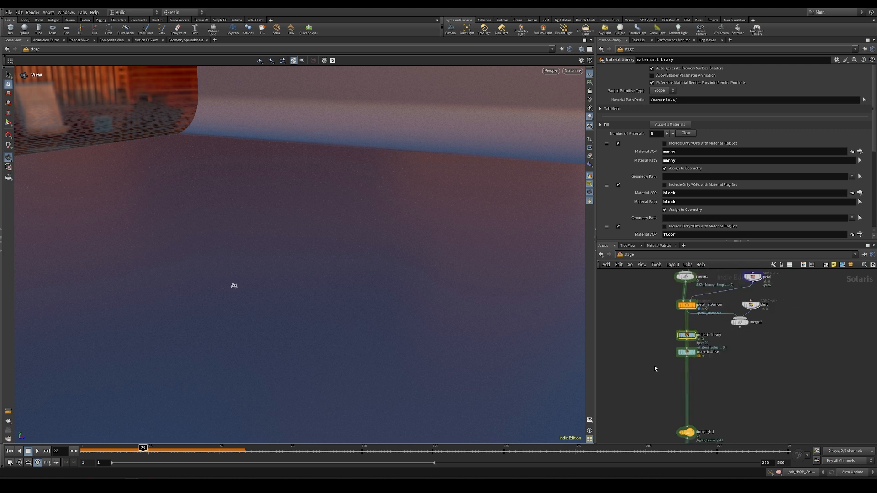
scroll(656, 366, "down", 5)
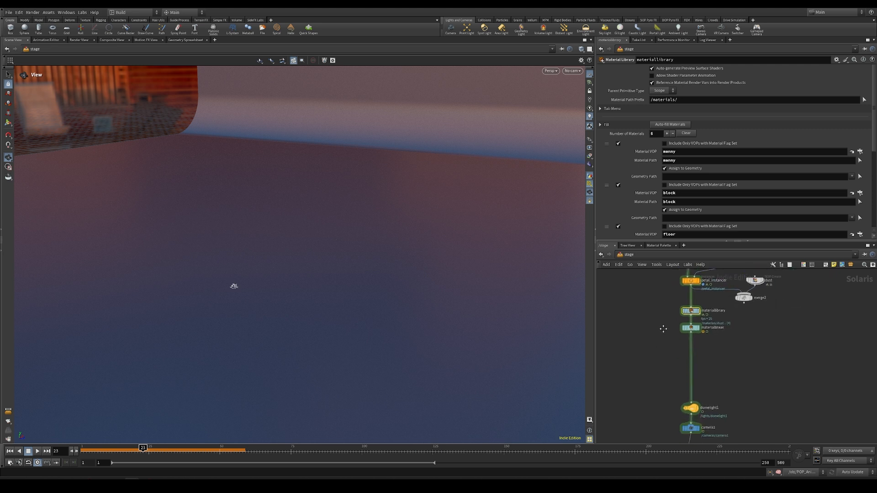